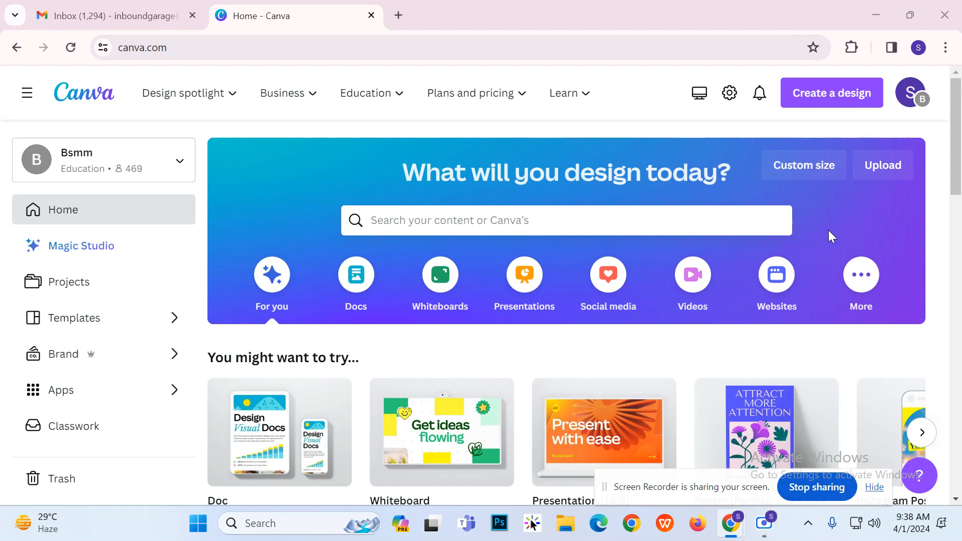
- Show the Presentations category and look through its blank formats, from 16:9 to Game Presentation
left_click(539, 303)
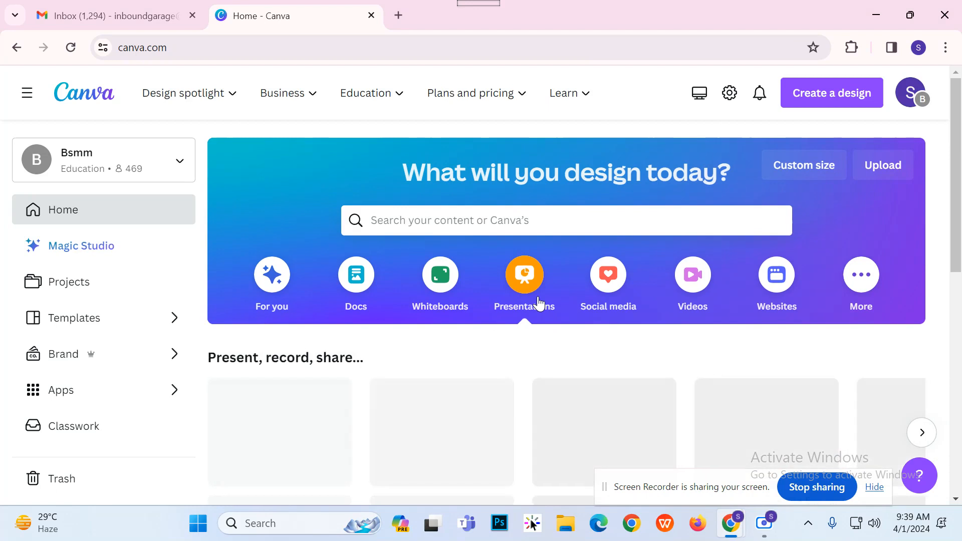
scroll(541, 293, "down", 1)
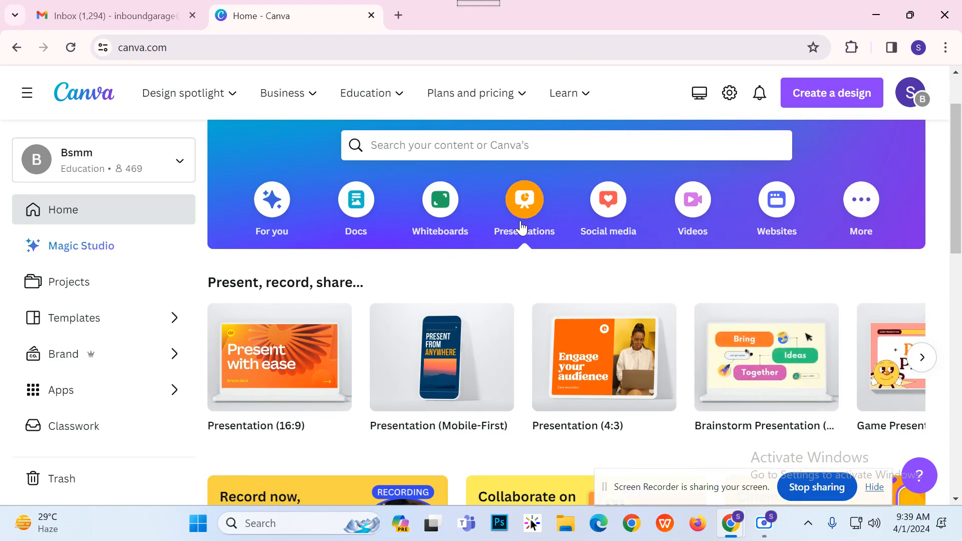
scroll(574, 278, "down", 1)
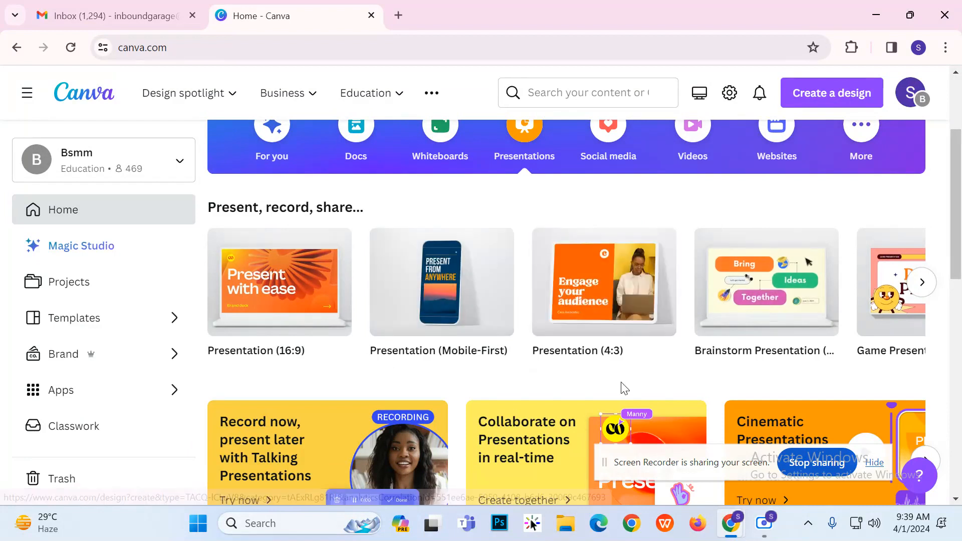
left_click_drag(677, 463, 720, 489)
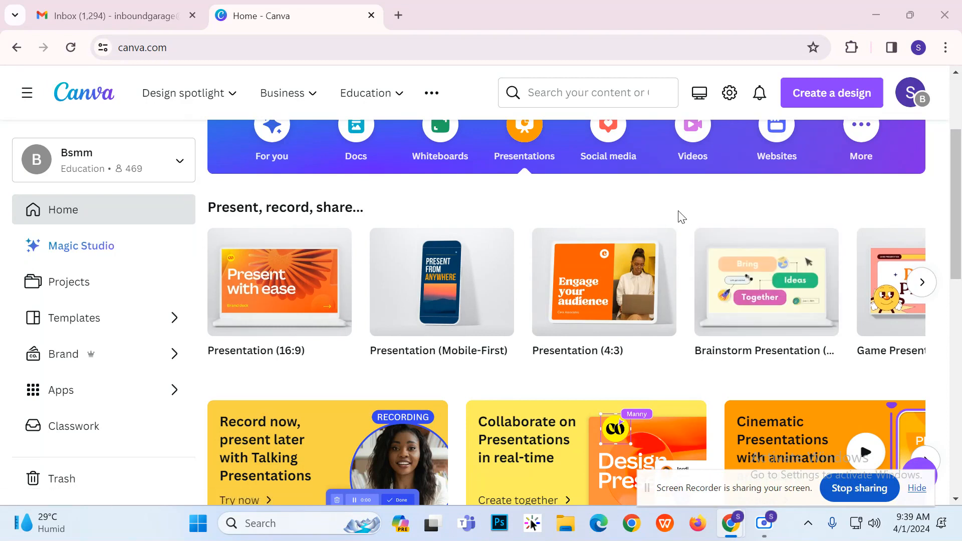
left_click(921, 283)
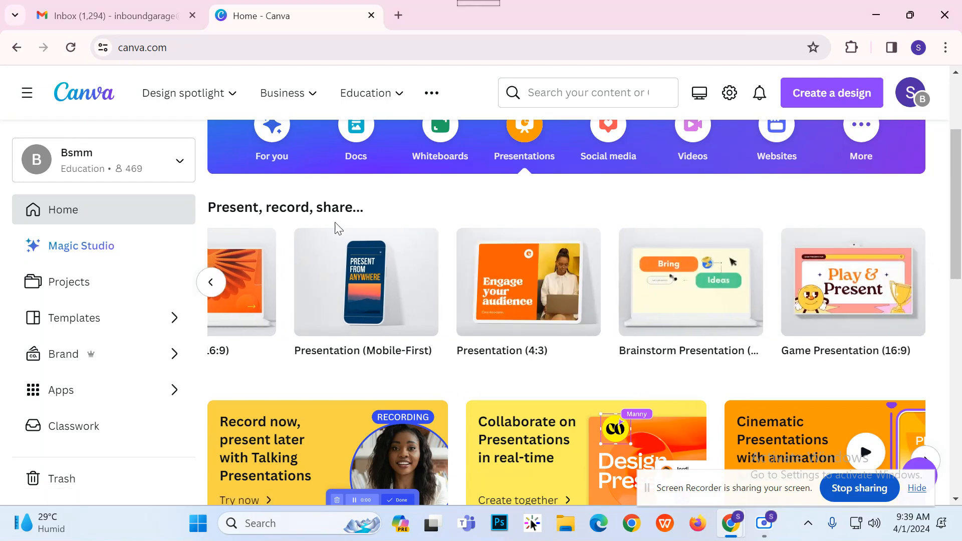
left_click(212, 283)
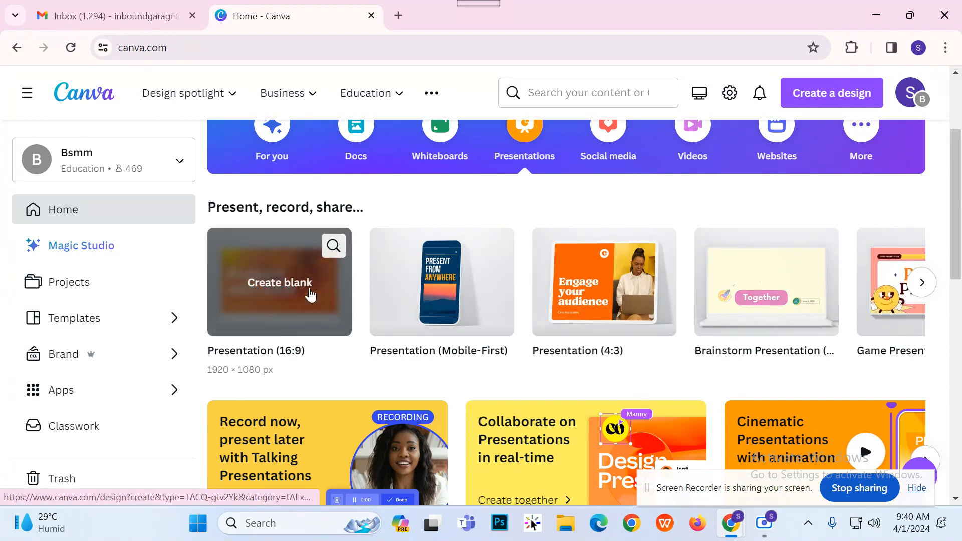
mouse_move(300, 286)
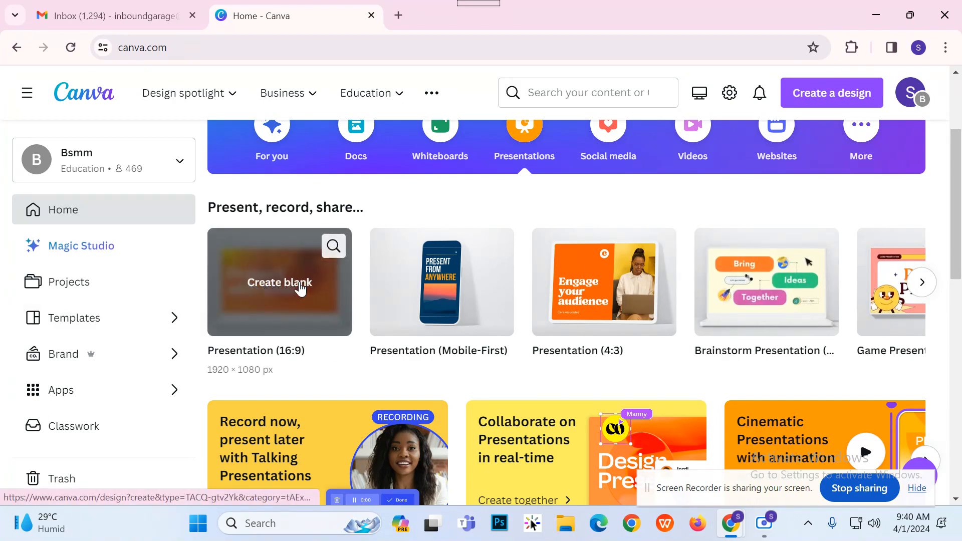
scroll(634, 206, "up", 3)
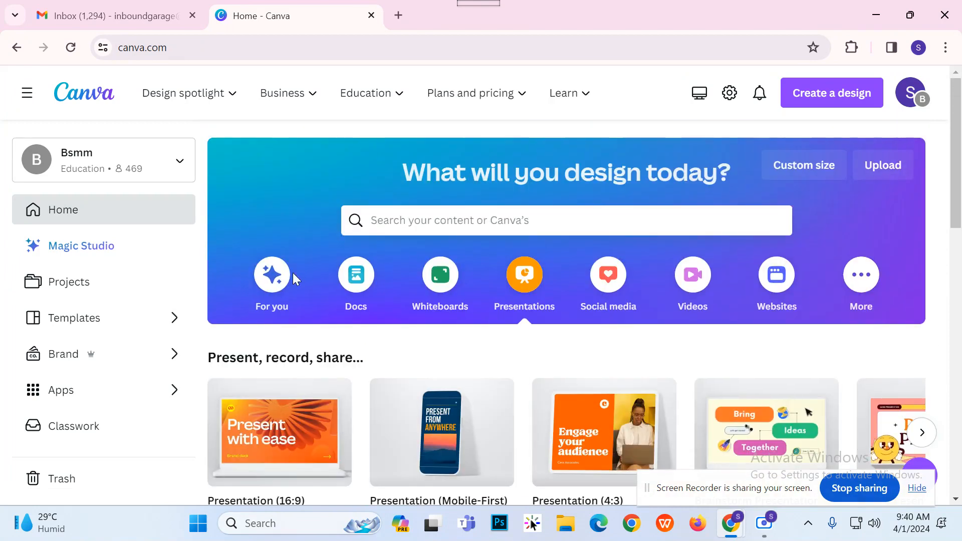
- Look through the Social media, Presentations, Whiteboards and Docs design categories
left_click(608, 275)
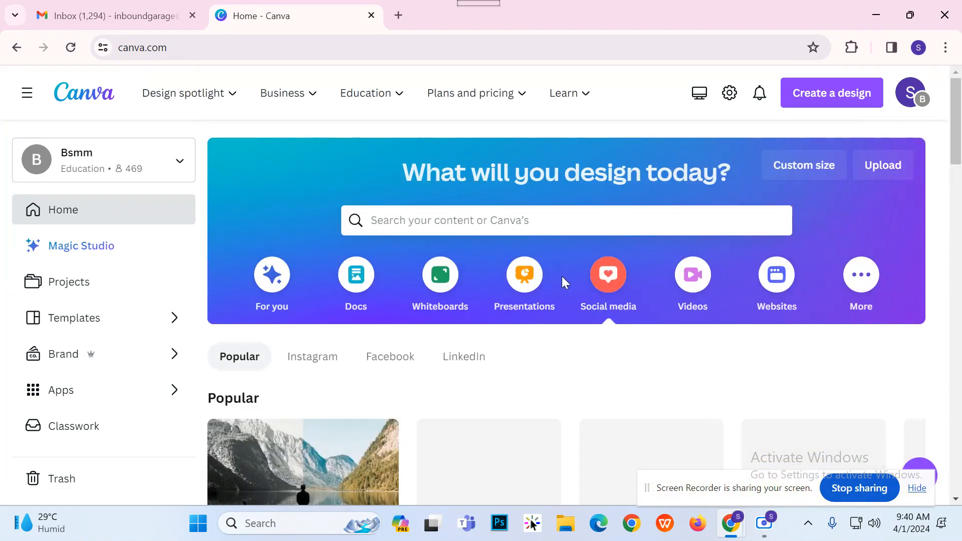
left_click(533, 281)
left_click(440, 276)
left_click(353, 278)
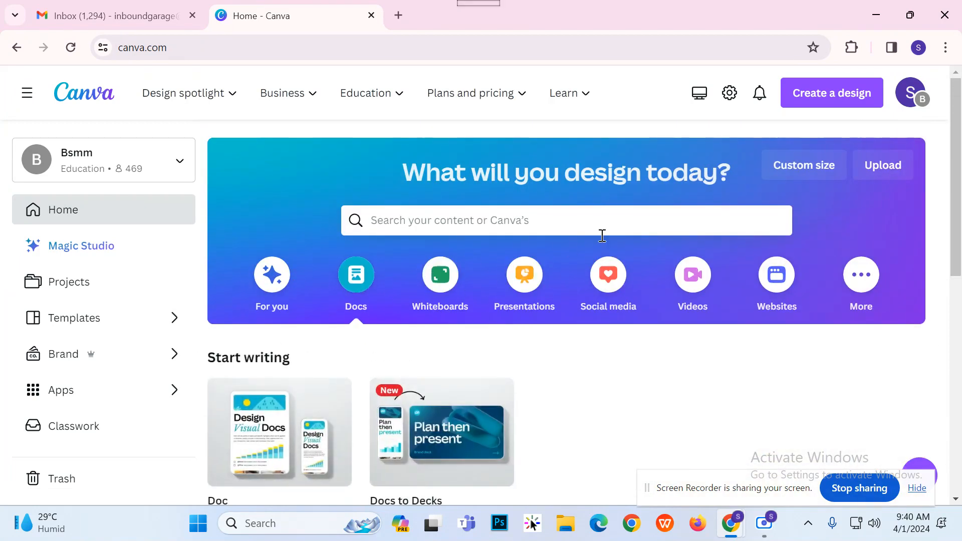
- Create a blank Presentation (16:9) design from the Presentations category and decline opening it in the desktop app
scroll(601, 235, "down", 2)
left_click(533, 221)
scroll(532, 221, "down", 2)
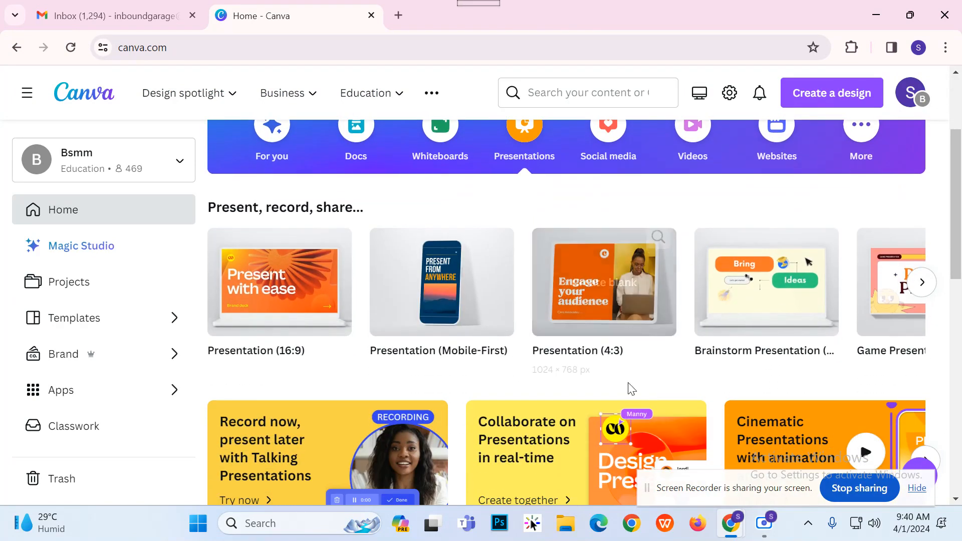
mouse_move(281, 280)
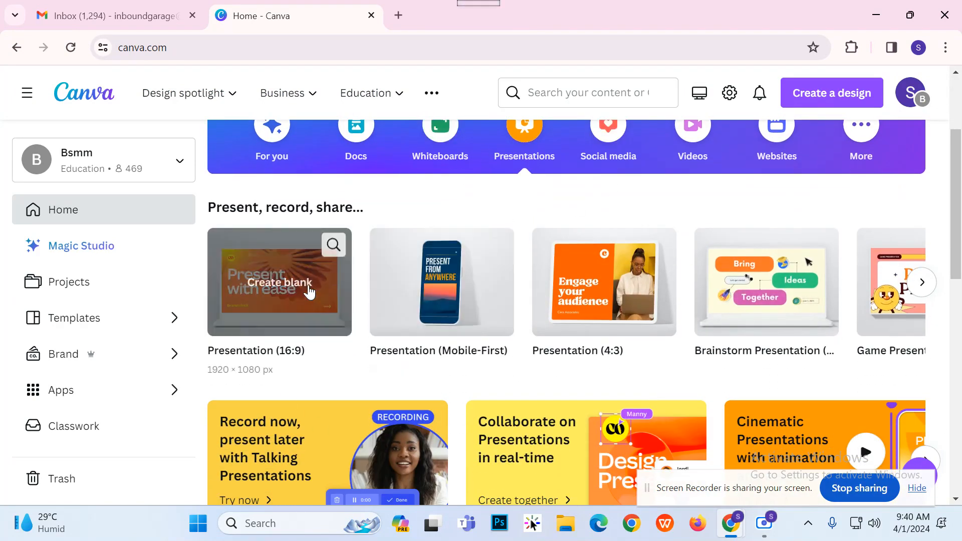
left_click(285, 299)
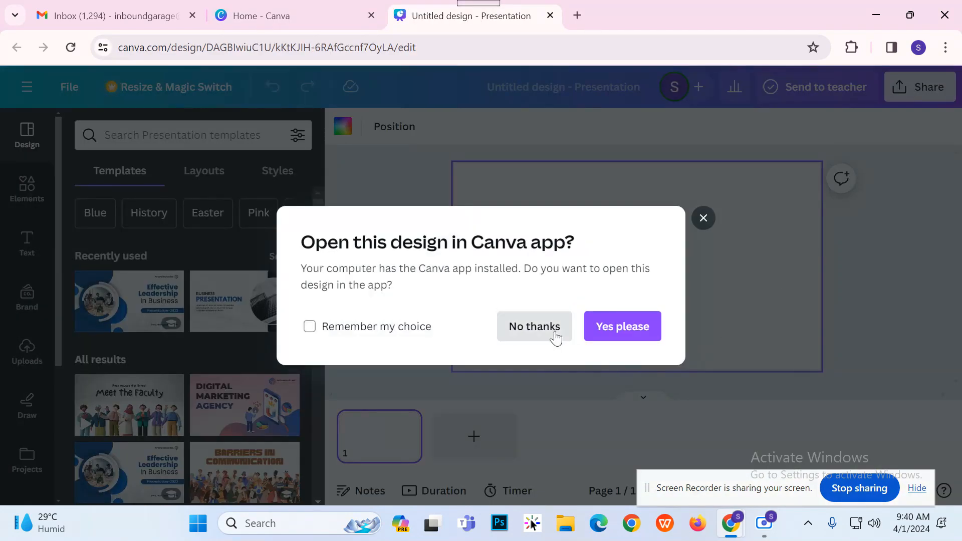
left_click(551, 334)
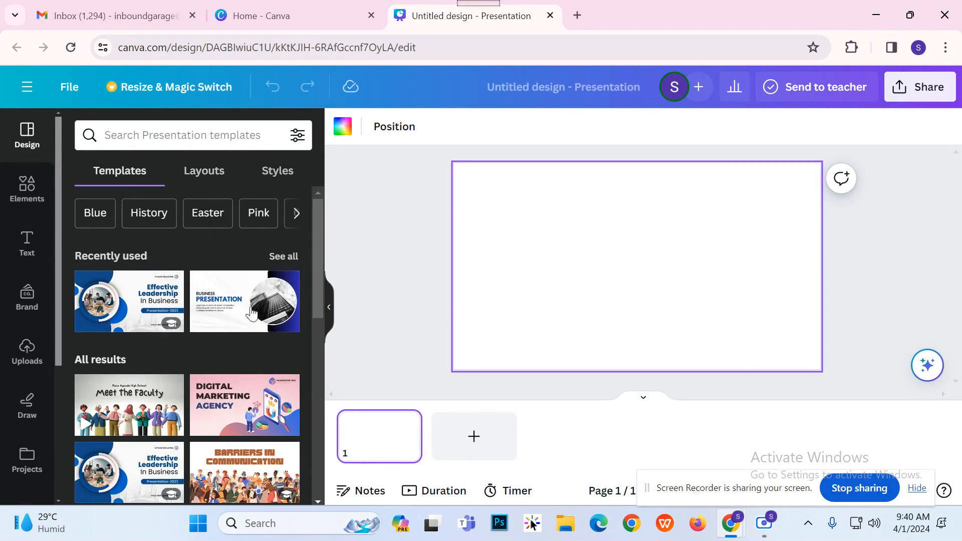
- Search the presentation templates for "school"
scroll(176, 388, "down", 5)
scroll(176, 387, "up", 5)
left_click(156, 149)
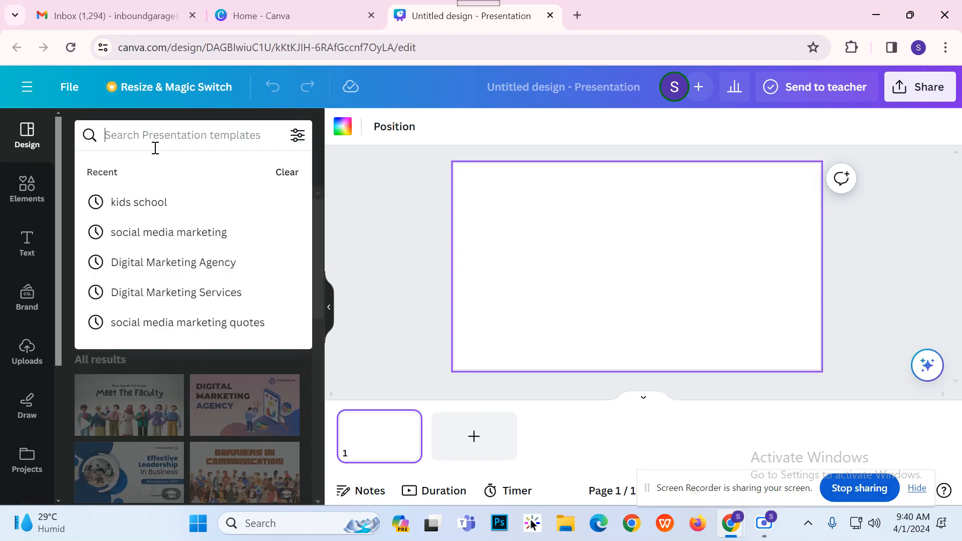
type("school")
key("Return")
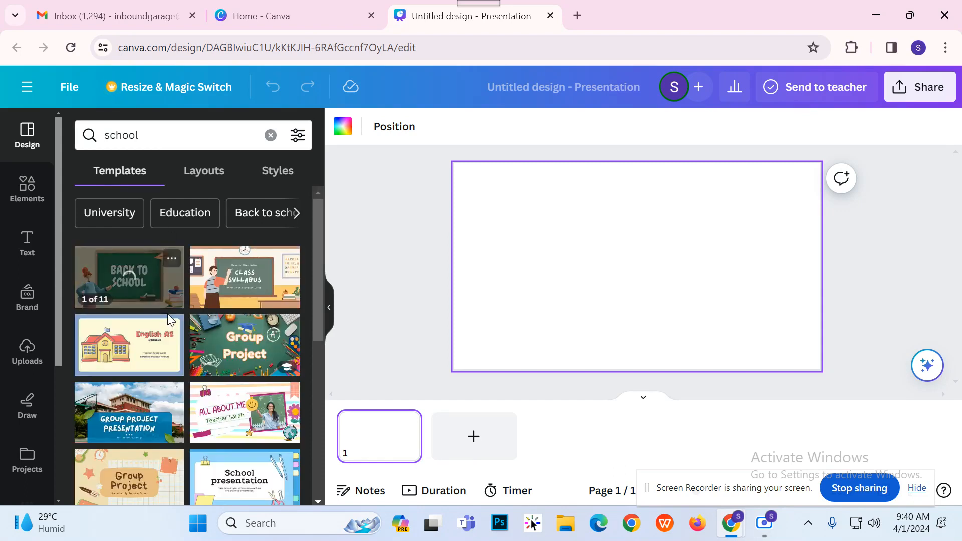
- Choose the White and Blue Modern Group Project Presentation template and apply all 11 pages to the design
scroll(167, 314, "down", 2)
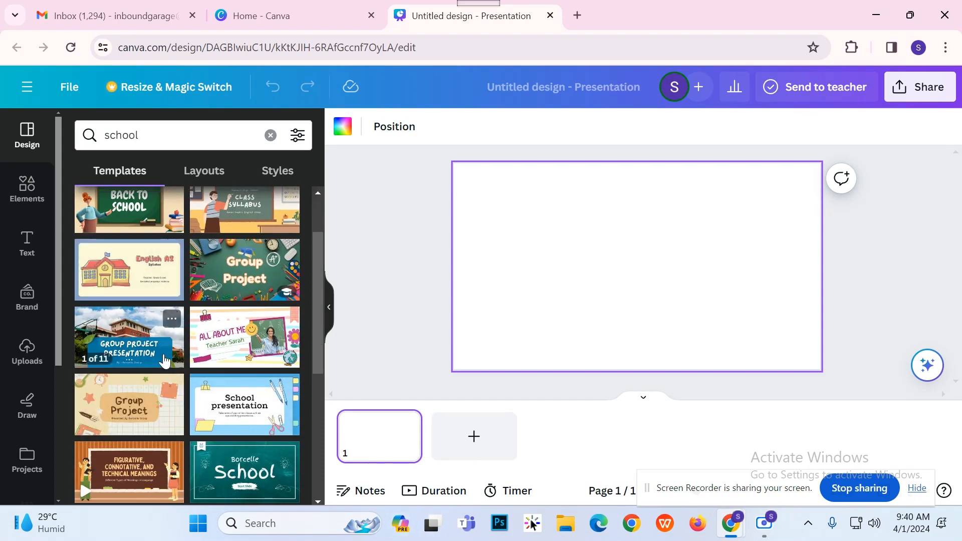
left_click(128, 336)
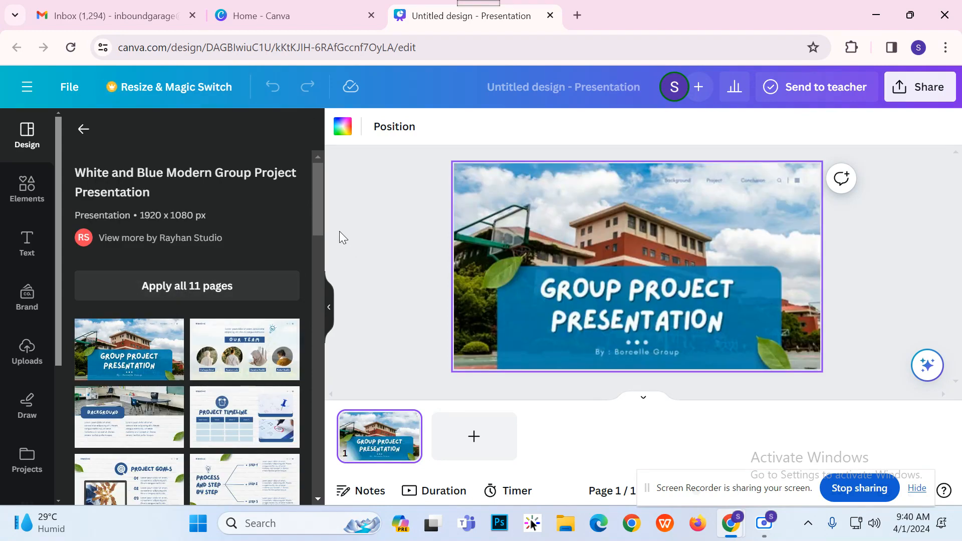
left_click(392, 267)
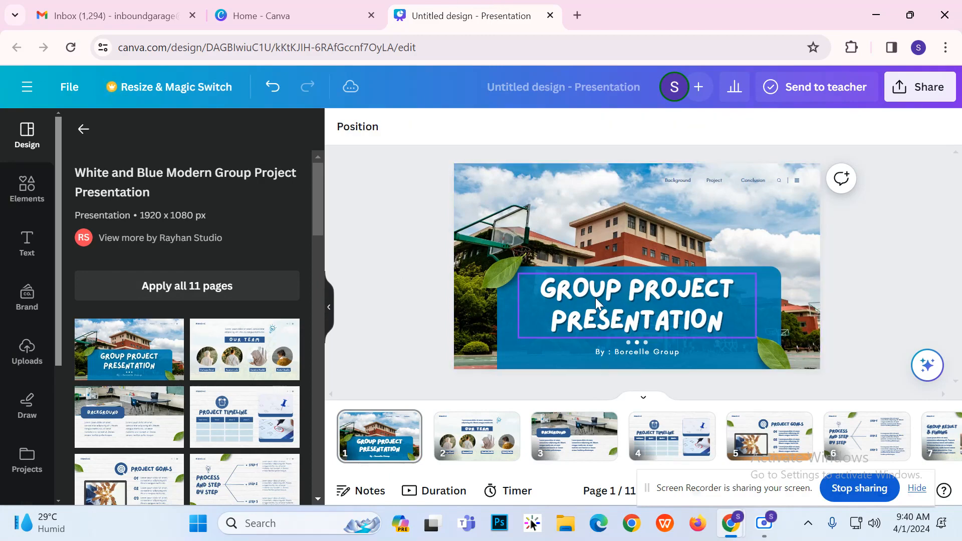
left_click(602, 311)
left_click(554, 182)
left_click(417, 198)
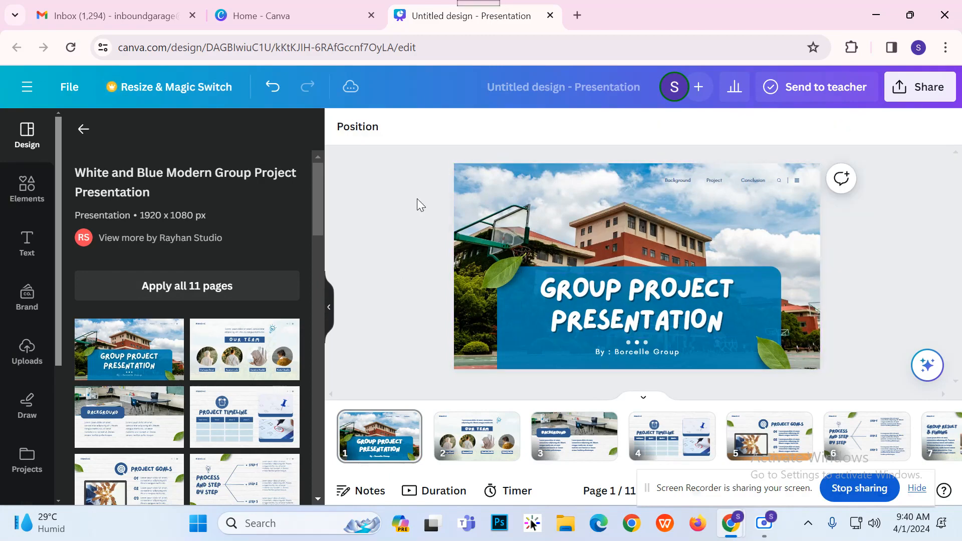
scroll(417, 199, "down", 1)
scroll(517, 289, "up", 1)
left_click(532, 212)
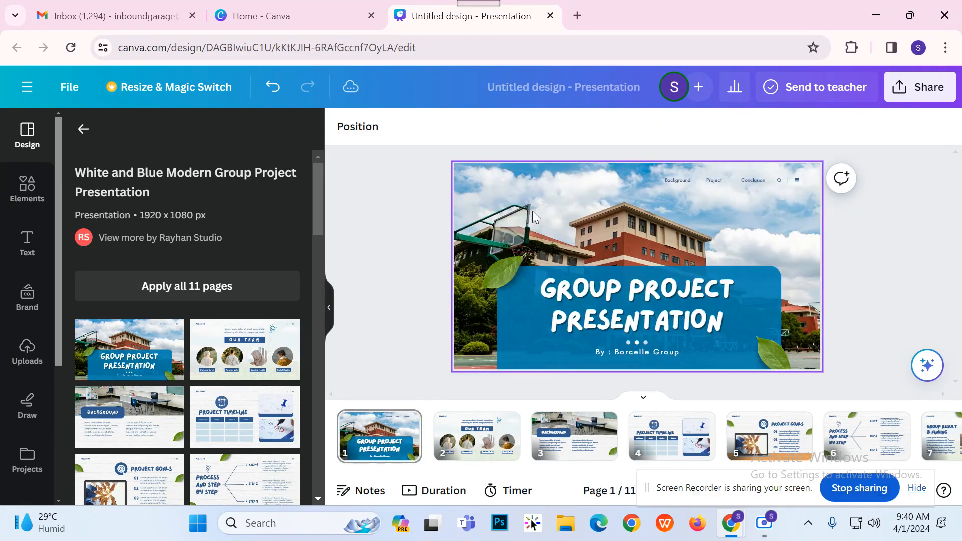
left_click(377, 220)
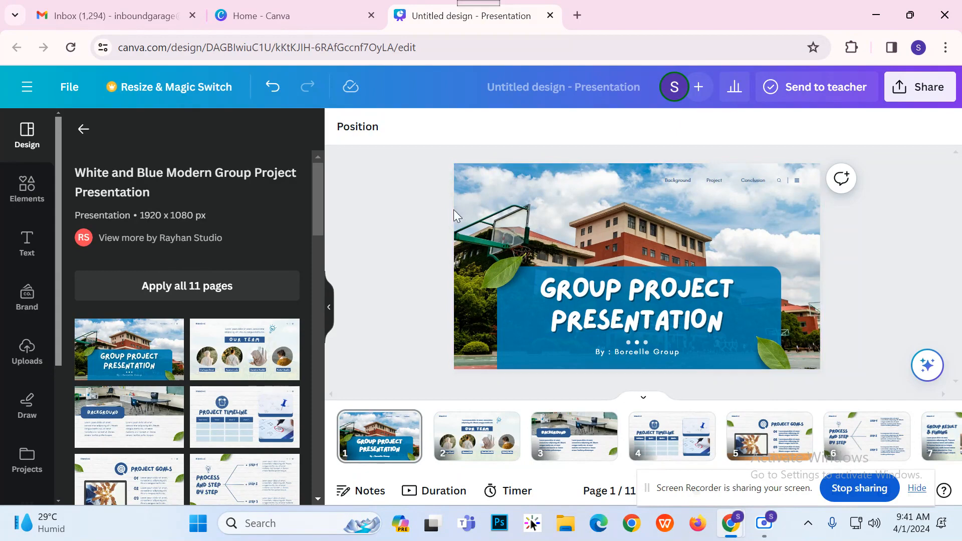
- Search the photos for "Educational Institution" and replace the cover slide's background with the arched brick building on a lawn
left_click(531, 210)
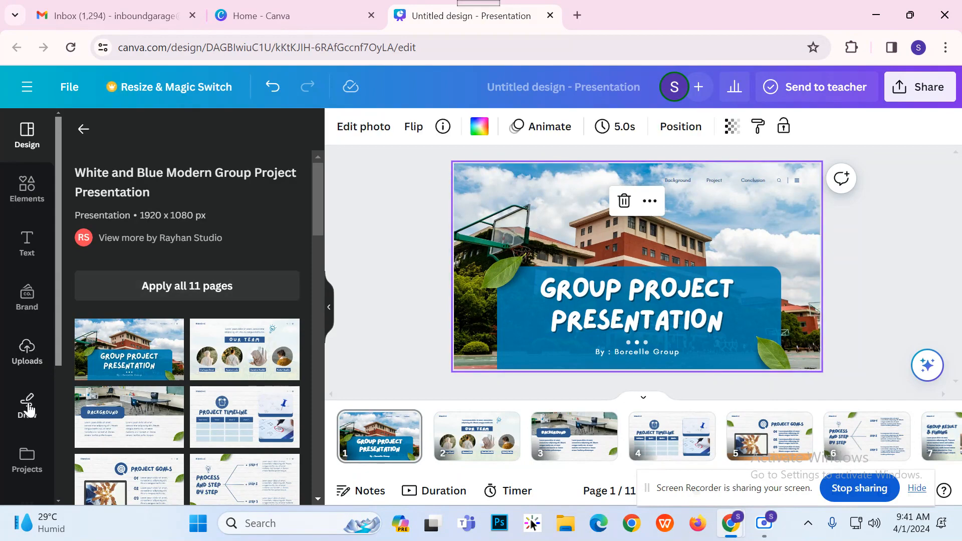
scroll(33, 486, "down", 3)
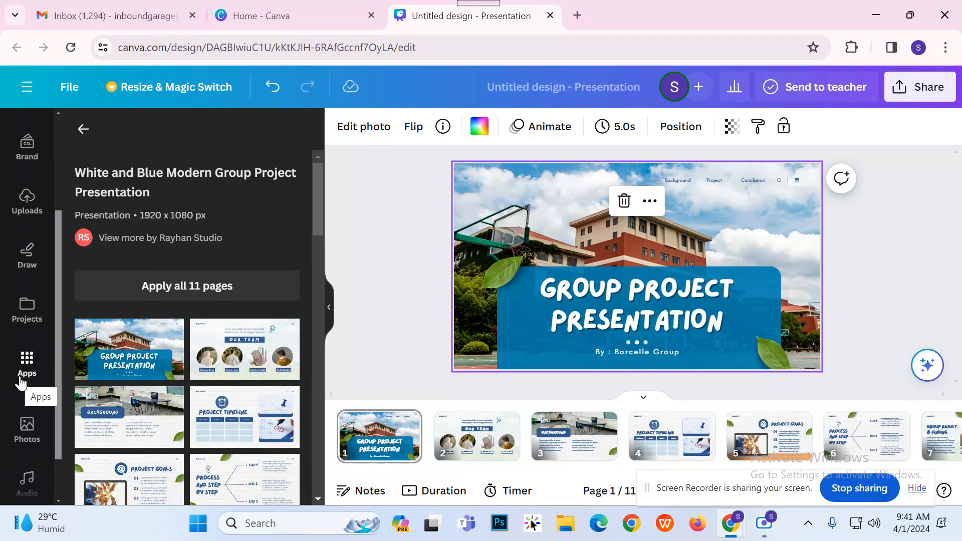
left_click(25, 368)
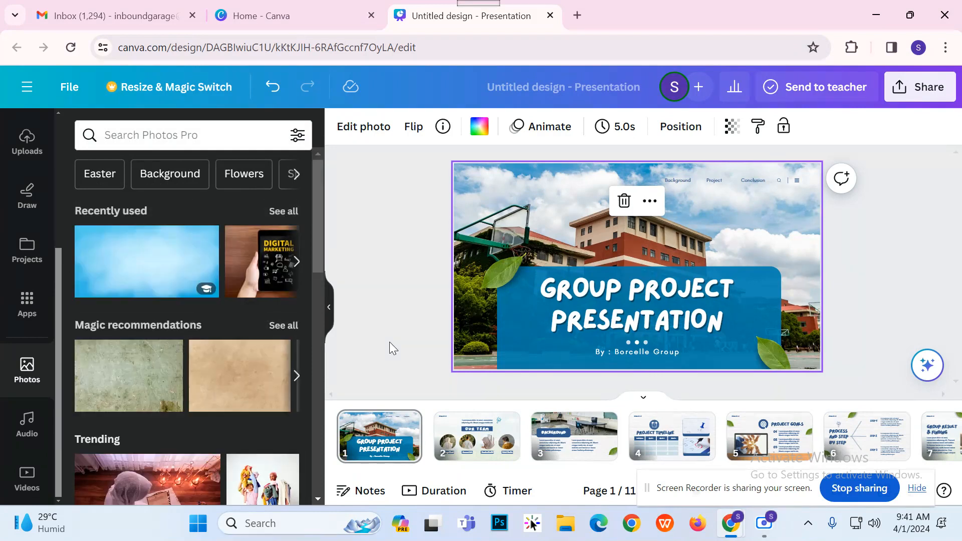
left_click(129, 136)
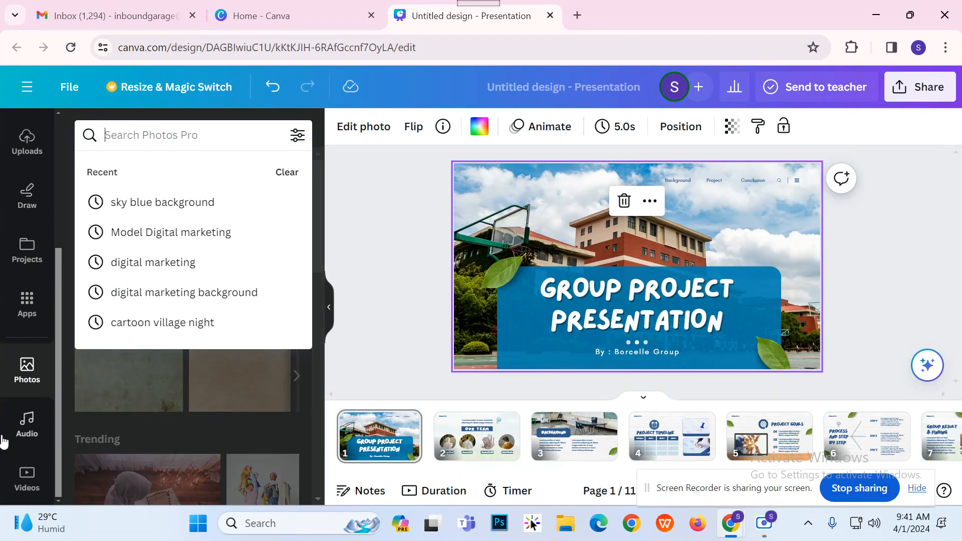
left_click(144, 138)
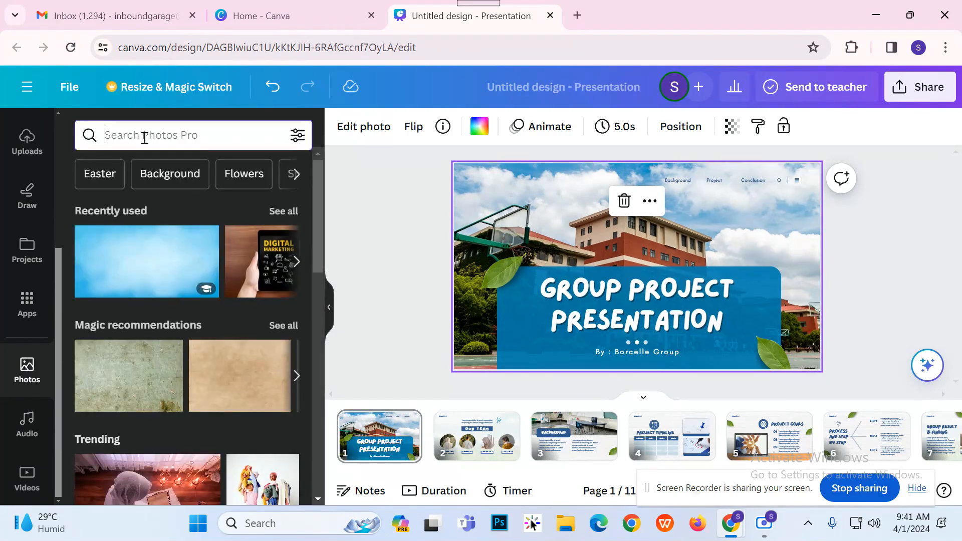
type("Education instit")
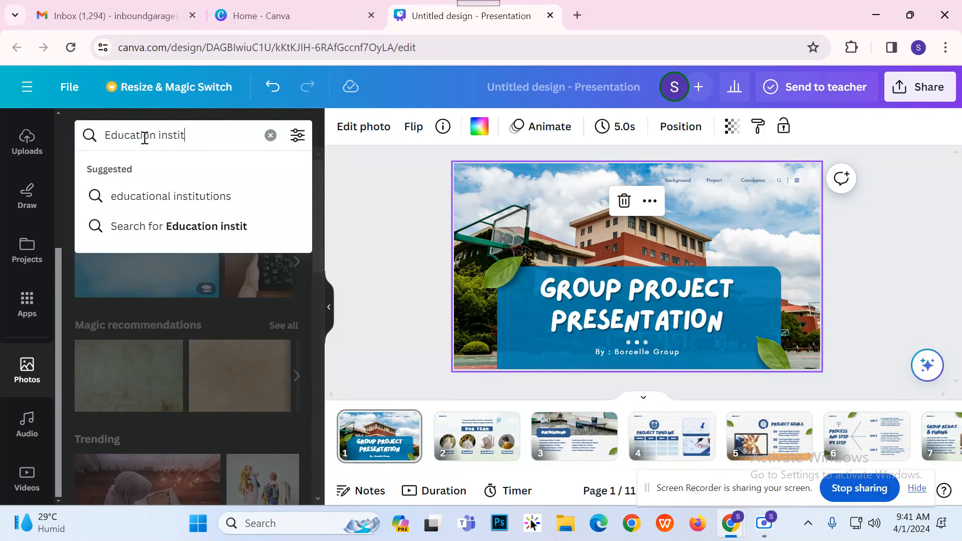
key("BackSpace")
key("BackSpace")
key("BackSpace")
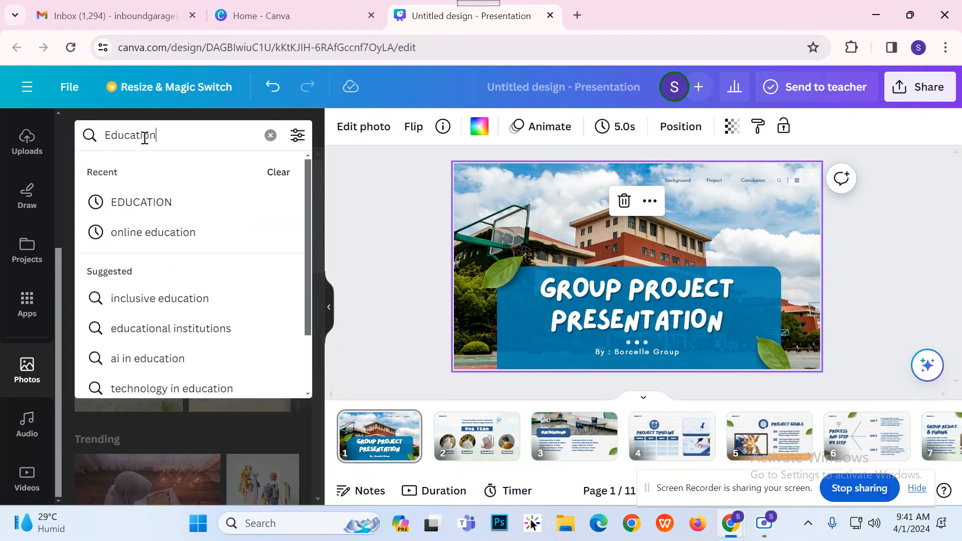
type("al Inst")
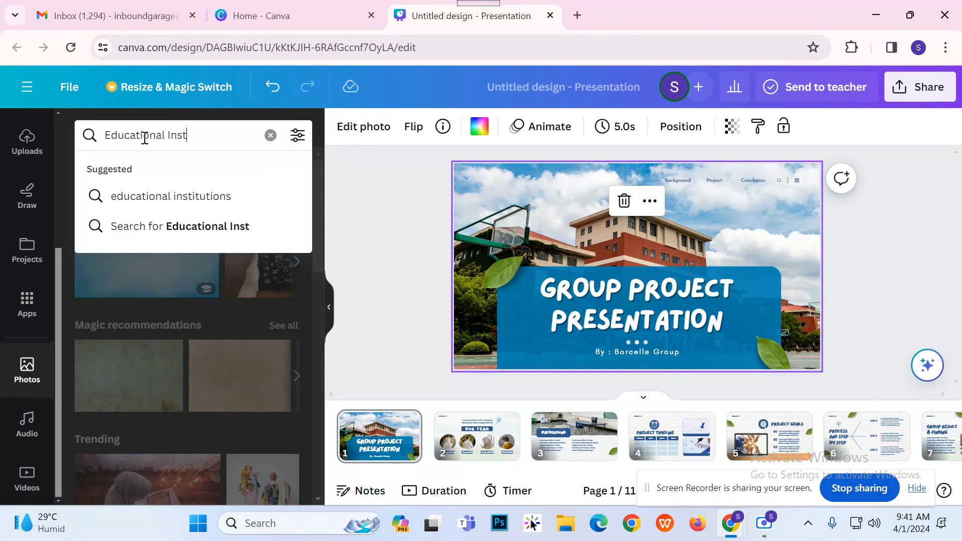
type("itution")
key("Return")
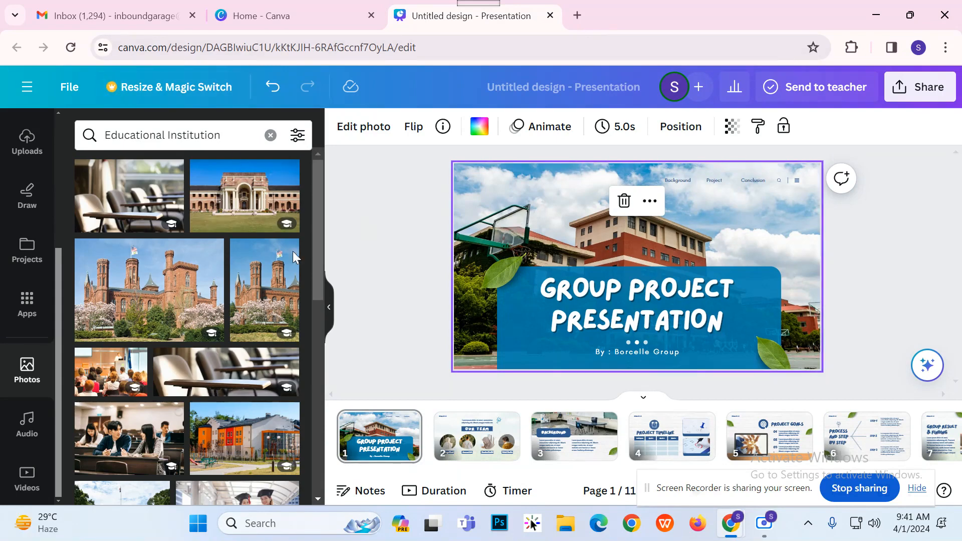
left_click_drag(239, 192, 628, 172)
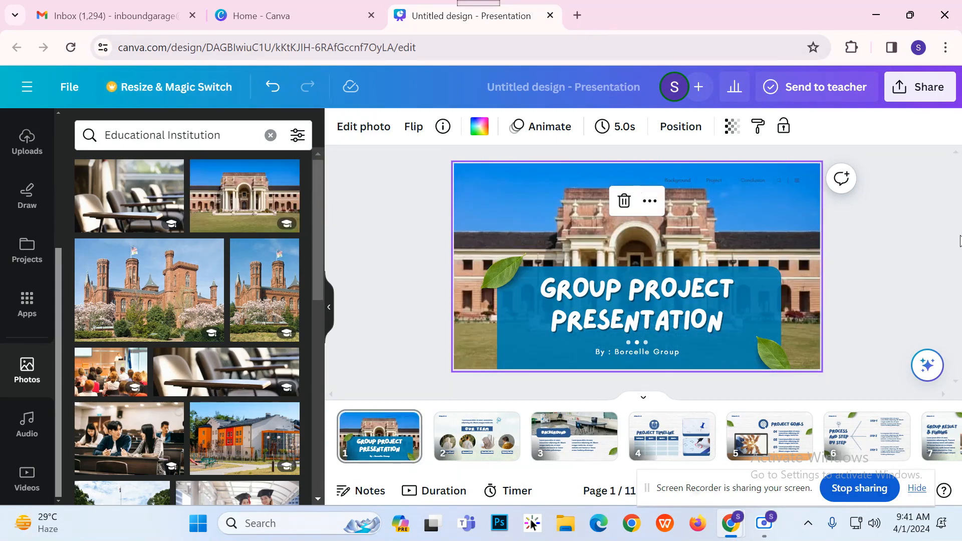
- Move the GROUP PROJECT PRESENTATION title slightly down and to the right, and select the blue panel behind it
left_click(715, 290)
left_click(776, 303)
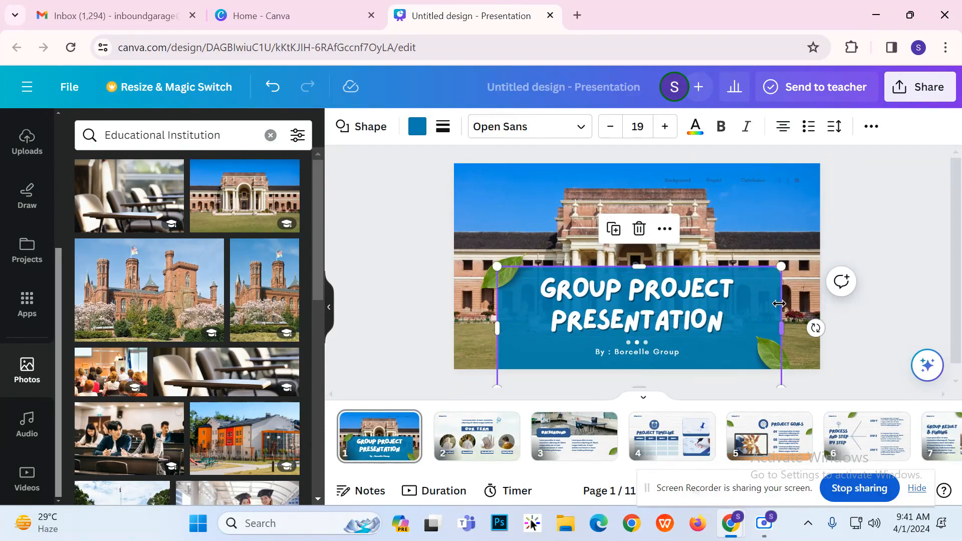
mouse_move(531, 323)
left_mouse_down()
mouse_move(582, 294)
mouse_move(539, 346)
mouse_move(541, 334)
left_mouse_up()
left_click(509, 317)
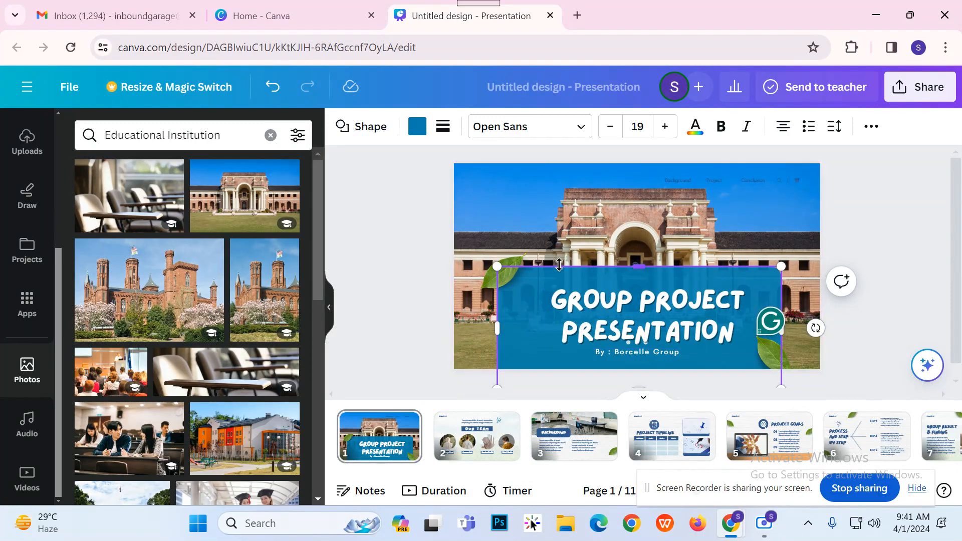
left_click(513, 320)
left_click(513, 320)
left_click(338, 293)
left_click(516, 339)
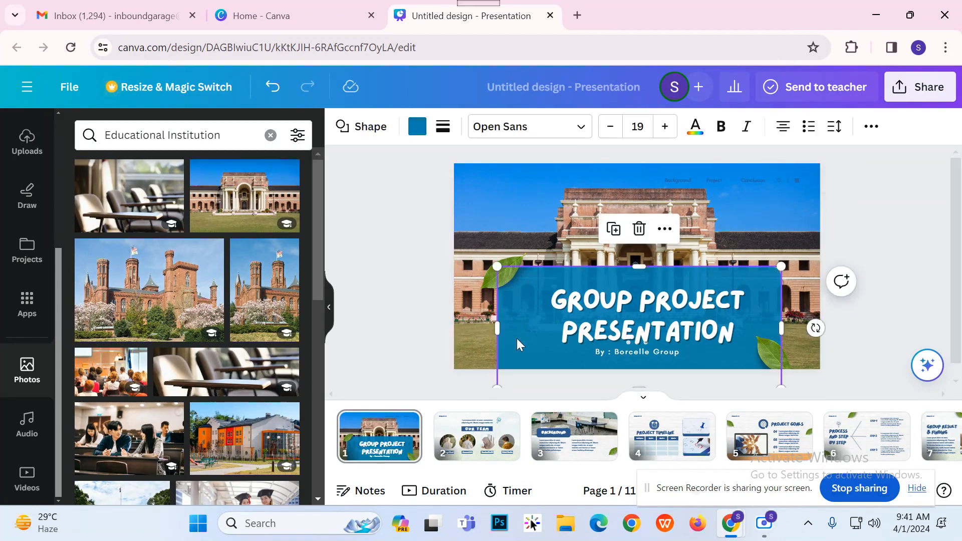
- Delete the blue panel behind the title and add a rounded square shape to the cover slide
left_click(639, 230)
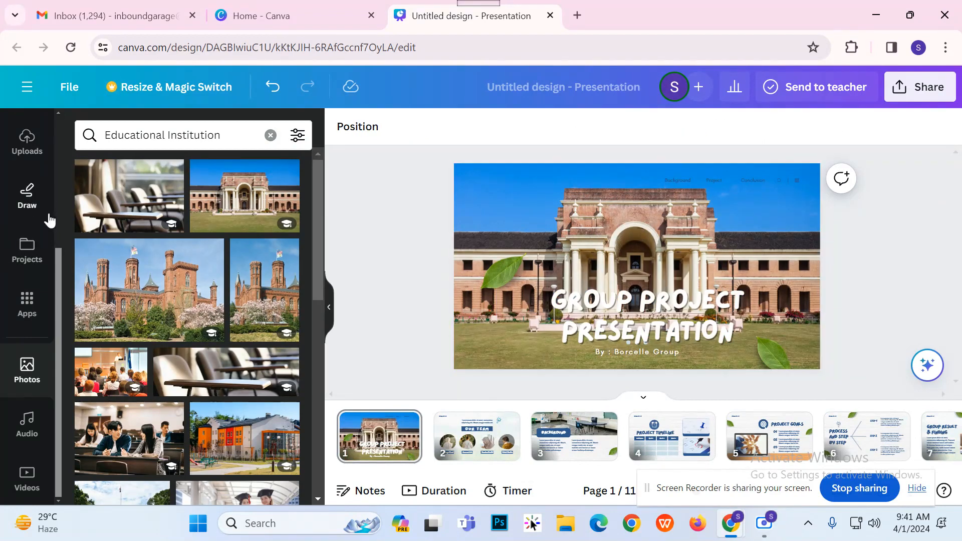
scroll(33, 233, "up", 4)
left_click(24, 191)
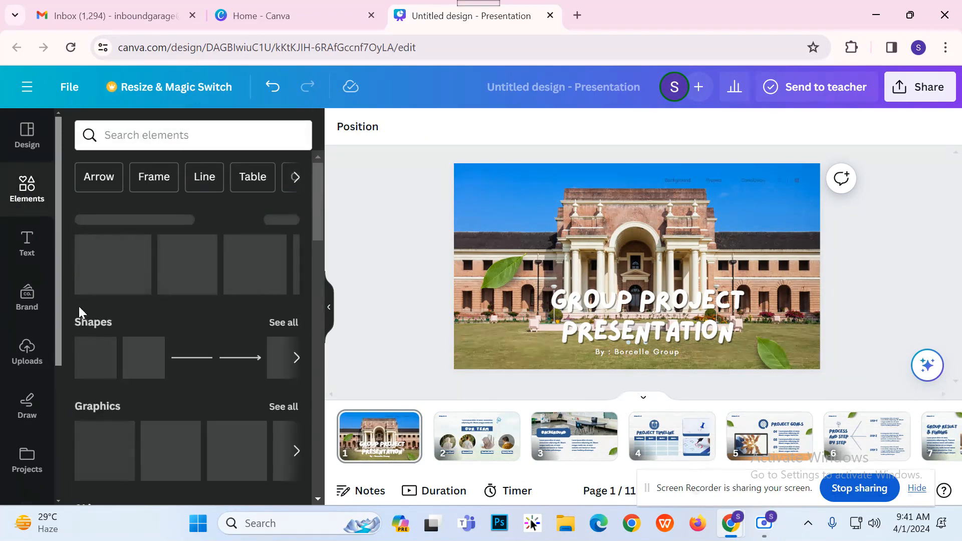
left_click(295, 324)
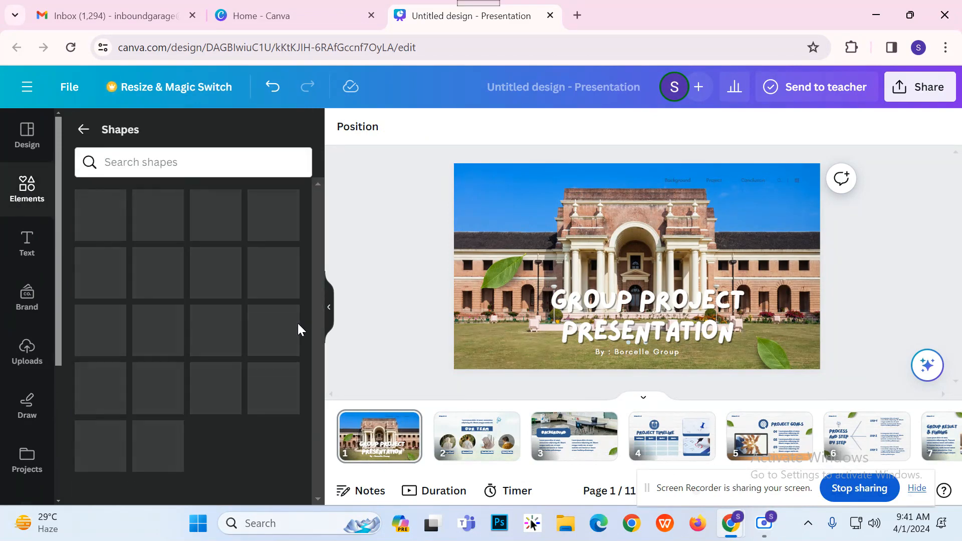
scroll(120, 330, "down", 1)
scroll(121, 329, "down", 2)
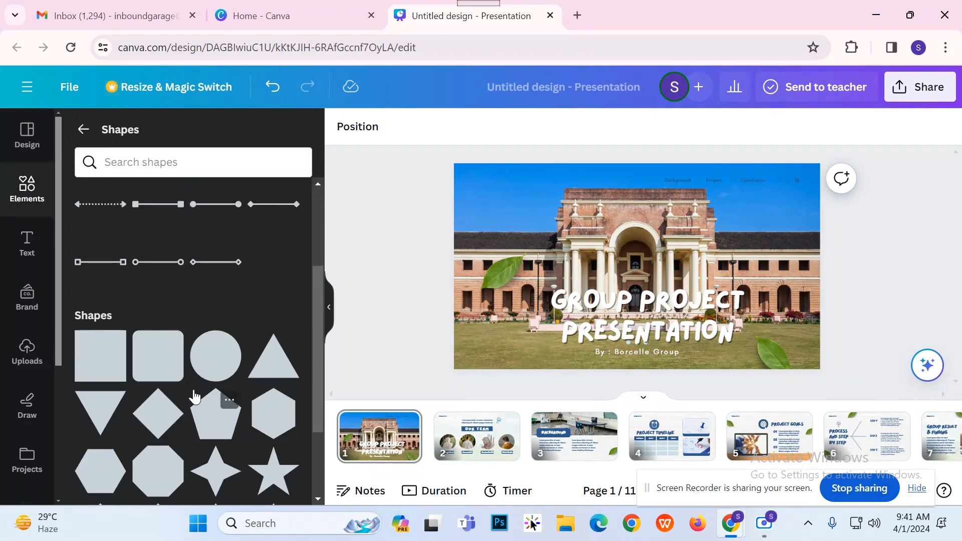
left_click(157, 372)
- Stretch the rounded square into a wide panel across the lower part of the cover slide, covering the title
left_click_drag(608, 267, 480, 267)
left_click_drag(668, 266, 781, 222)
left_click_drag(633, 292, 655, 343)
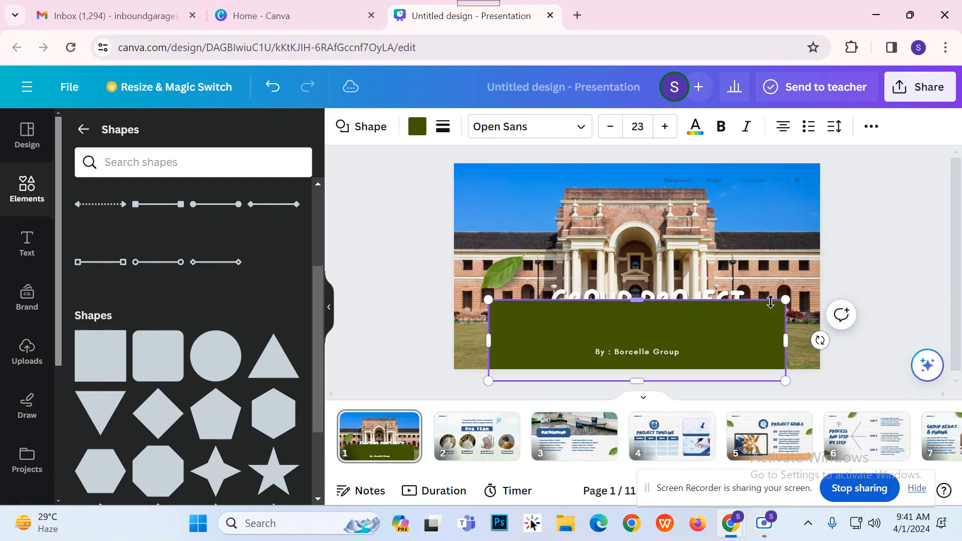
left_click_drag(790, 300, 781, 279)
left_click(917, 260)
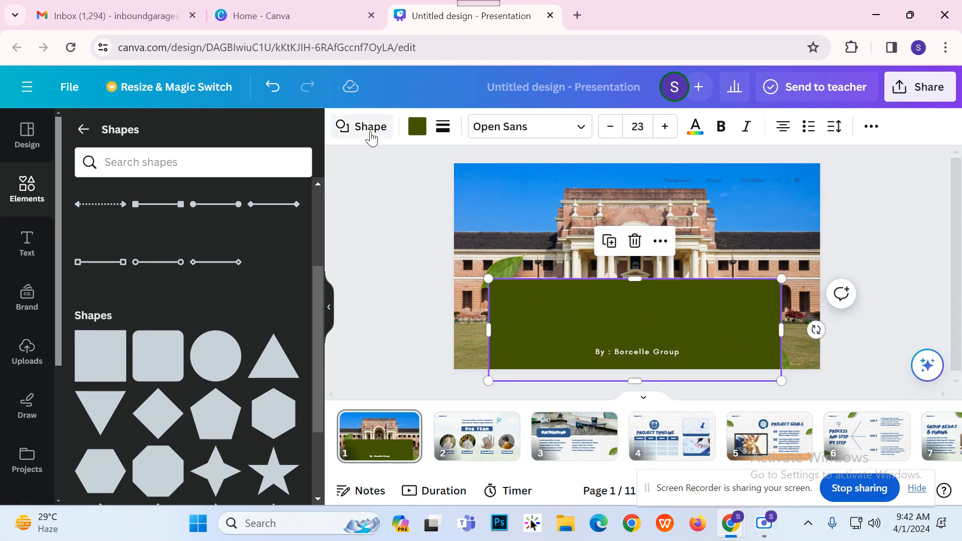
- Recolour the cover slide's new panel bright blue using the first swatch of the building photo's colors
left_click(417, 126)
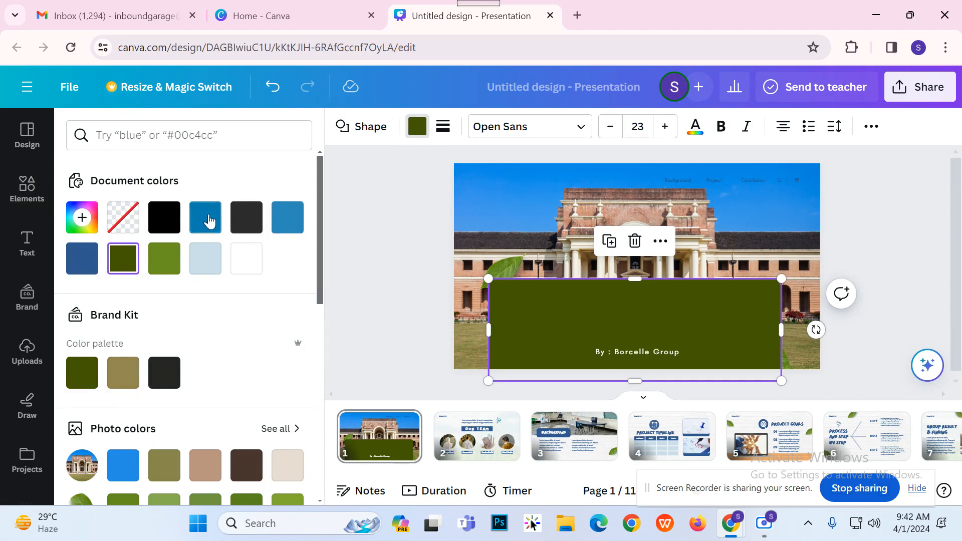
left_click(123, 465)
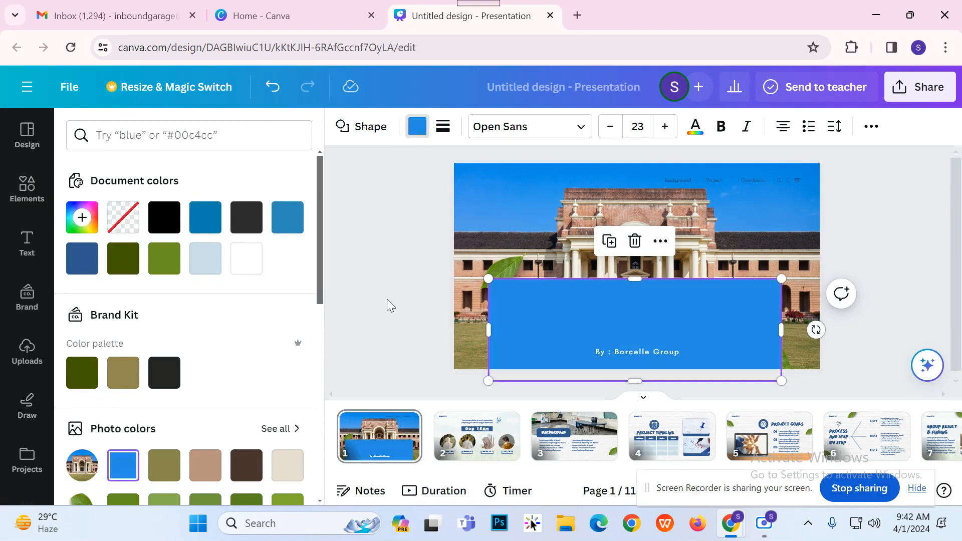
left_click(387, 299)
left_click(387, 299)
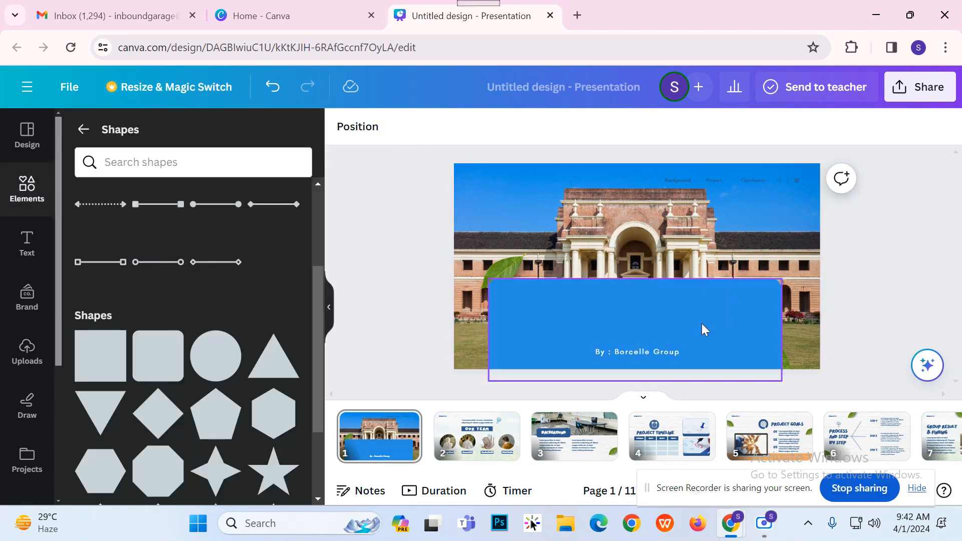
- Shift the blue panel down to expose the GROUP PROJECT PRESENTATION title and bring the title to the front
left_click_drag(701, 326, 709, 357)
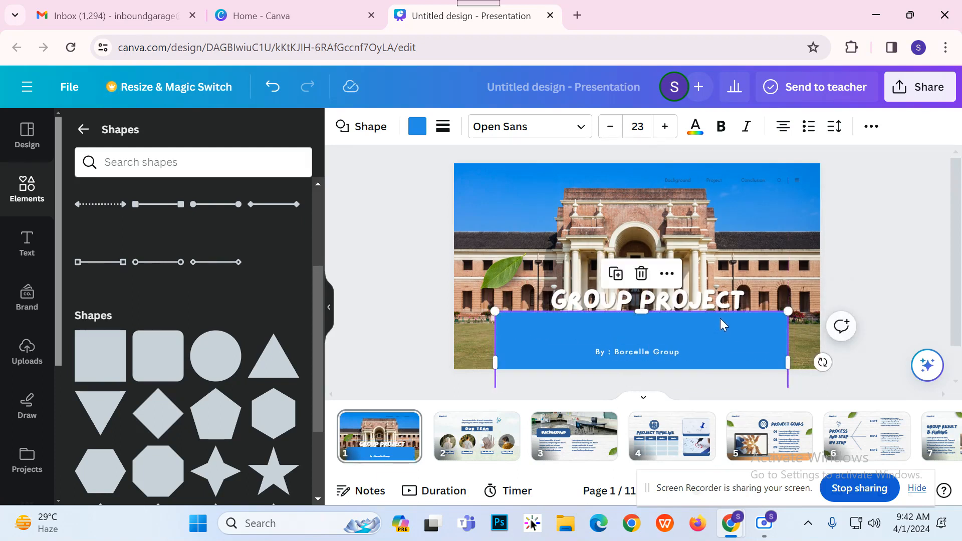
mouse_move(747, 327)
left_mouse_down()
mouse_move(747, 351)
mouse_move(750, 337)
left_mouse_up()
left_click(735, 304)
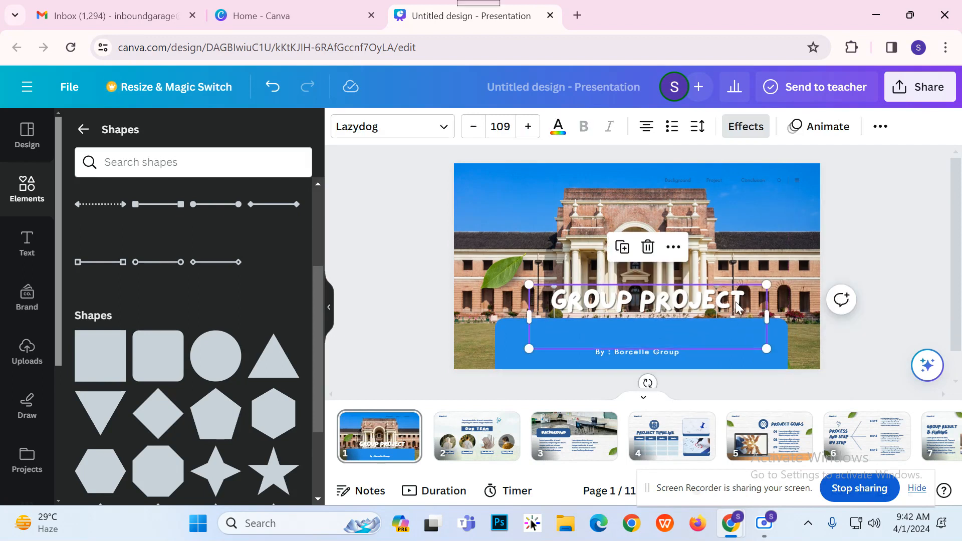
left_click(684, 249)
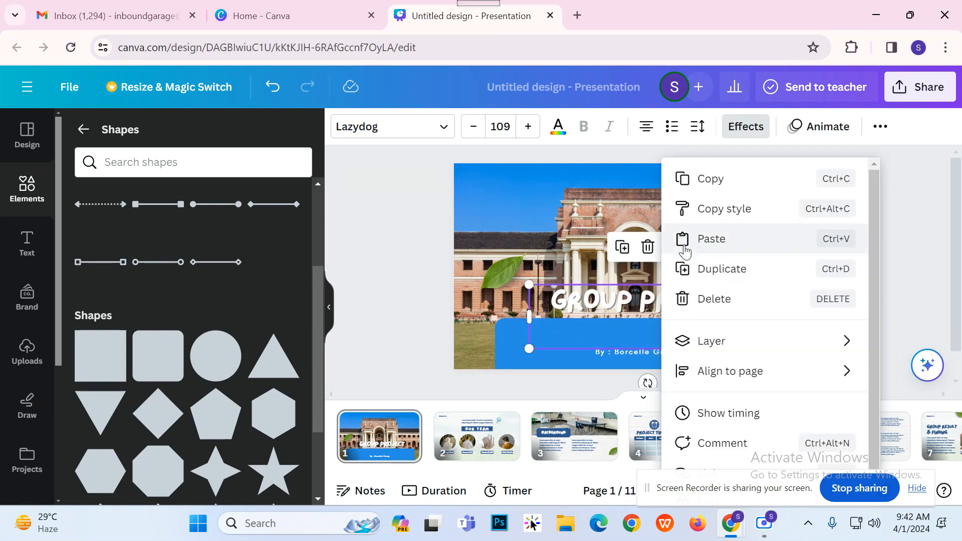
mouse_move(740, 356)
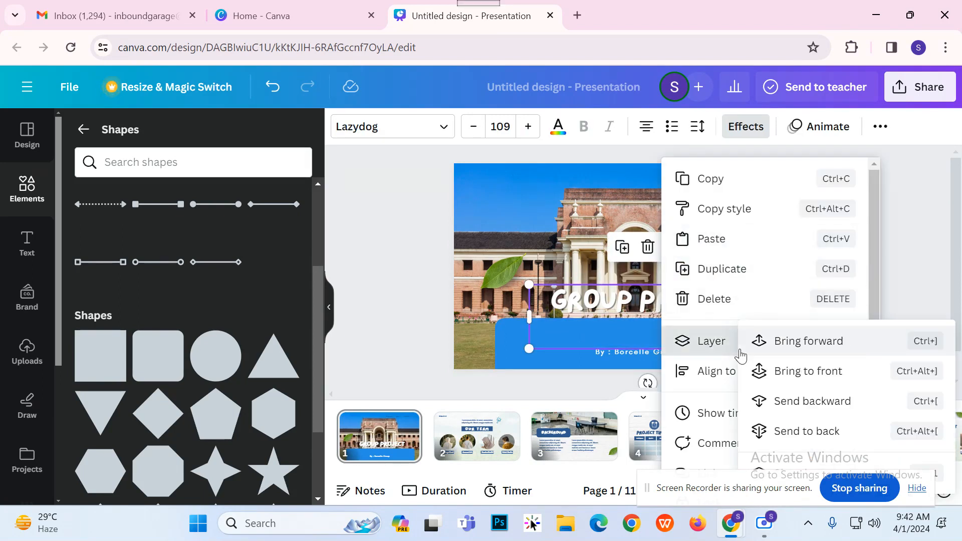
left_click(813, 371)
- Move the blue panel back up behind the title and nudge it slightly to the right
left_click(784, 326)
mouse_move(781, 326)
left_mouse_down()
mouse_move(777, 303)
mouse_move(777, 312)
left_mouse_up()
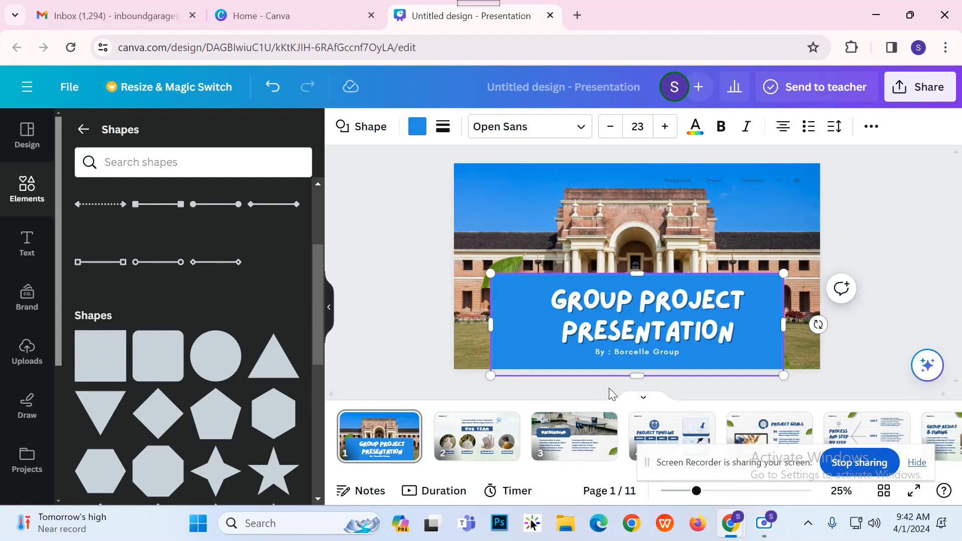
left_click_drag(744, 356, 753, 356)
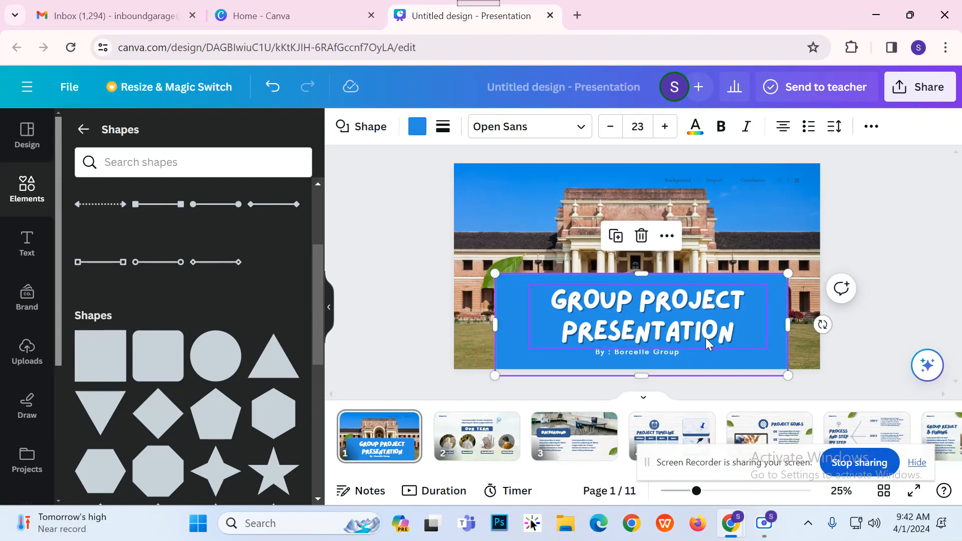
left_click(706, 338)
left_click(873, 321)
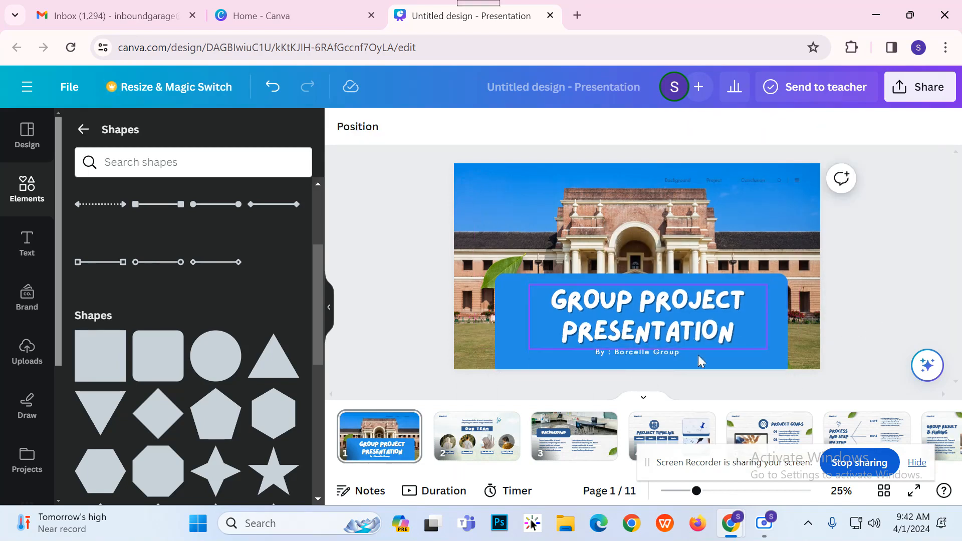
- Go to slide 2 and delete the Lorem ipsum paragraph above the OUR TEAM heading
left_click(477, 436)
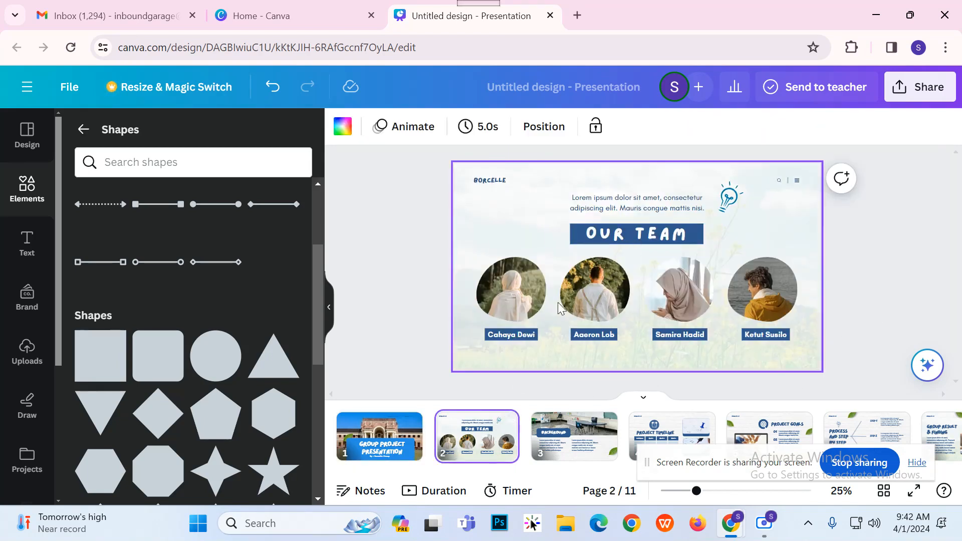
left_click(593, 208)
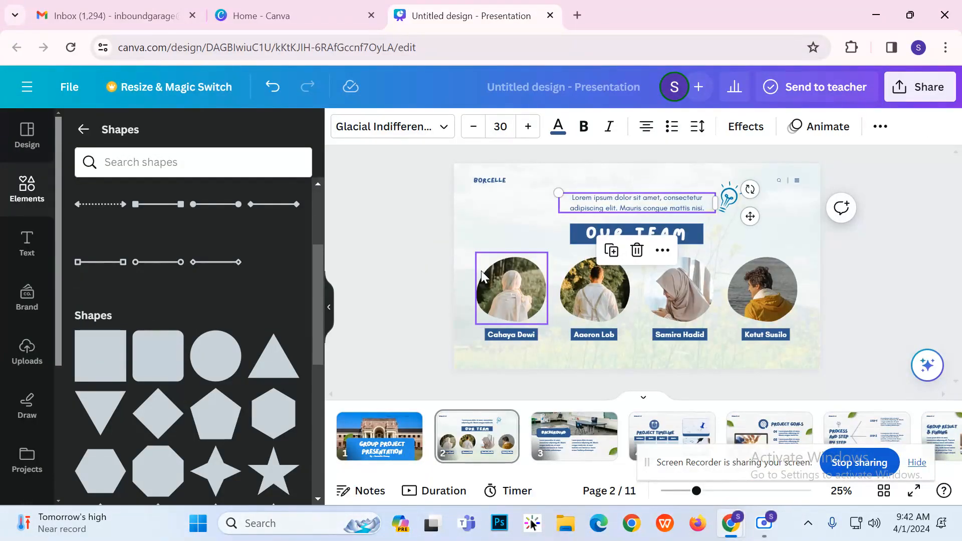
left_click(927, 254)
left_click(660, 199)
left_click(637, 250)
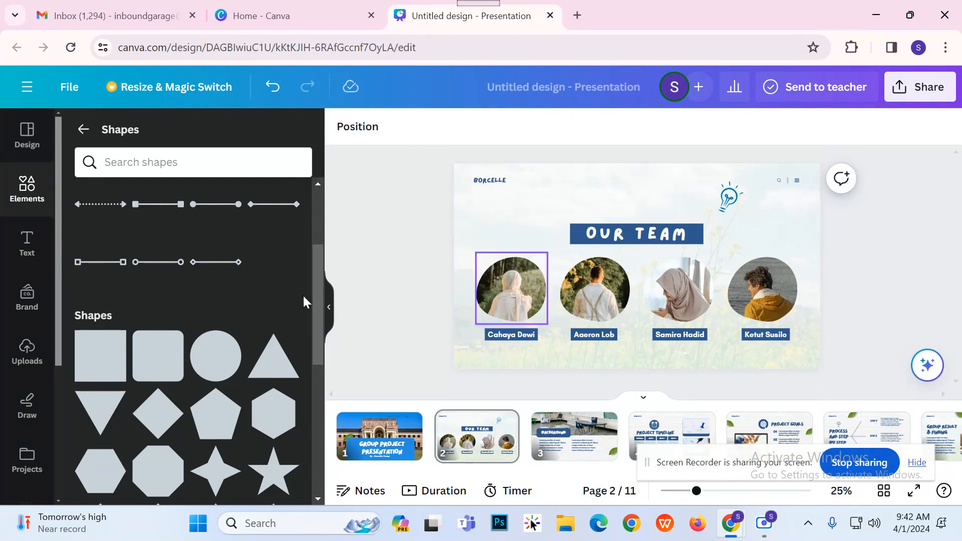
- Add a body text box and place it above the OUR TEAM heading
left_click(27, 257)
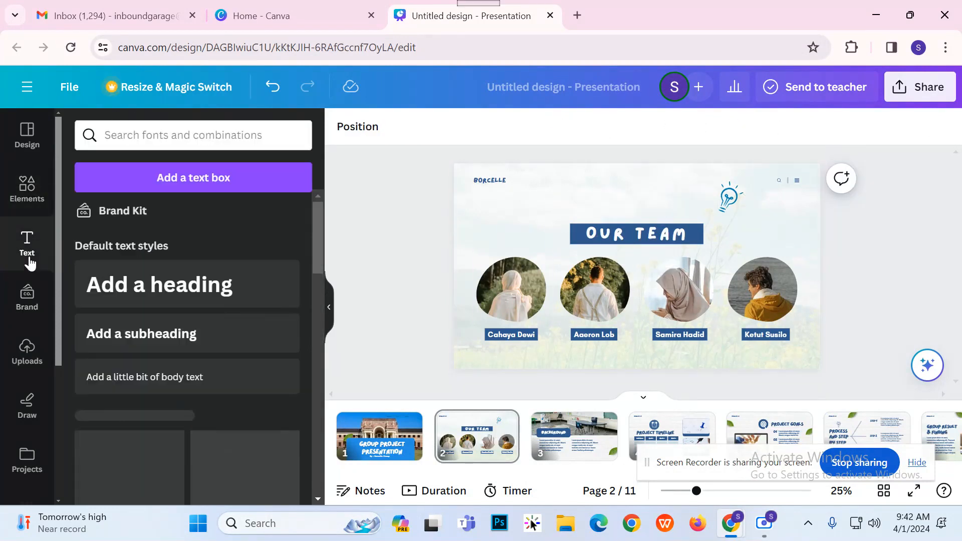
left_click(181, 393)
left_click_drag(649, 305, 636, 239)
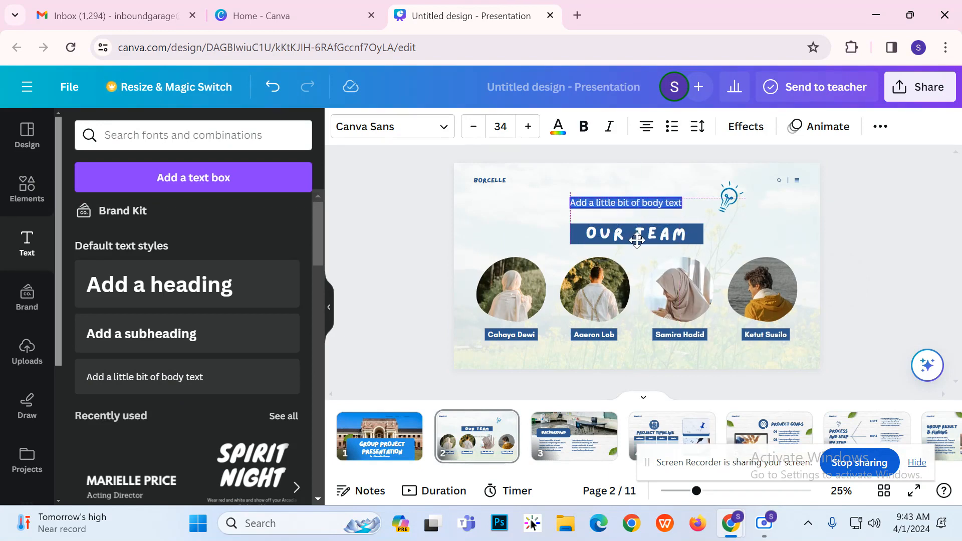
left_click(843, 210)
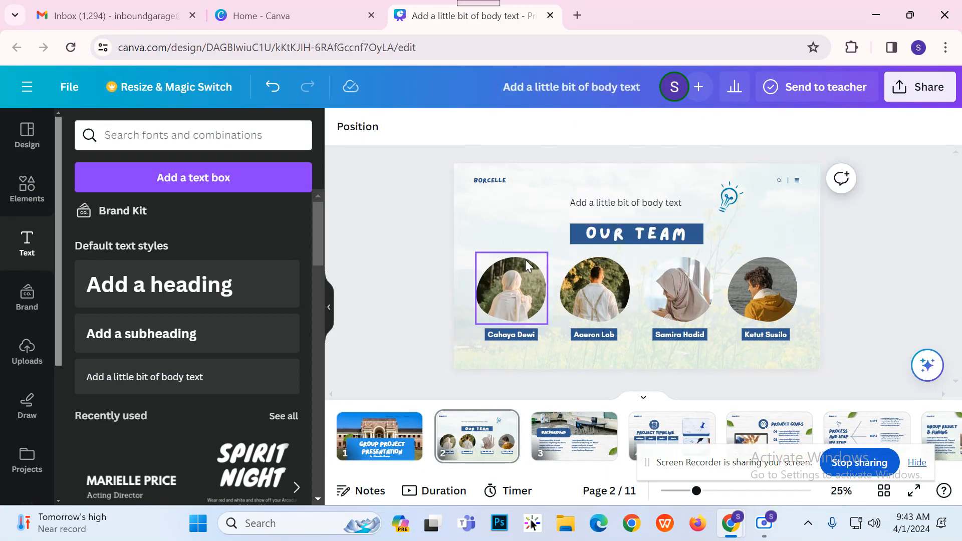
- Move the OUR TEAM text to the right off its dark blue bar and delete the bar
left_click(562, 237)
left_click_drag(576, 238, 660, 234)
left_click(591, 237)
left_click(591, 237)
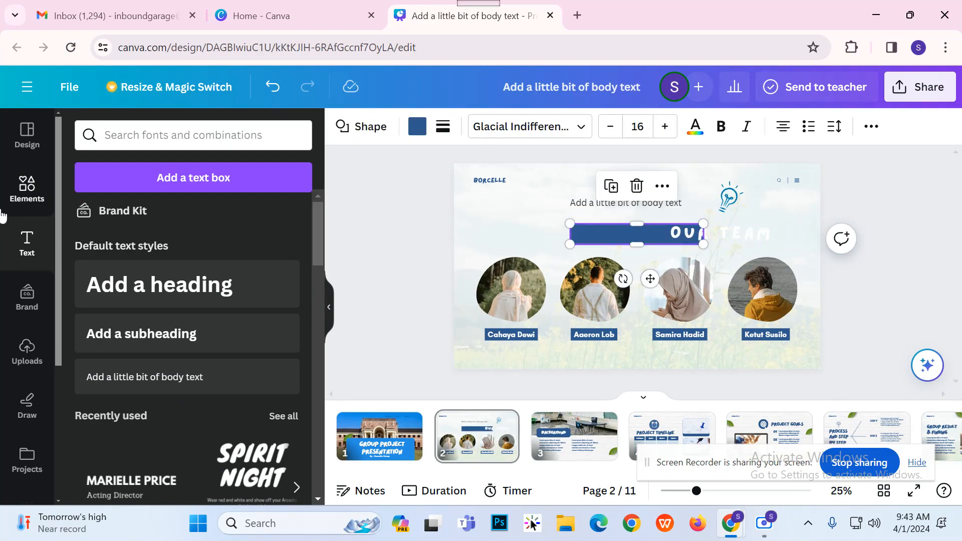
left_click(26, 191)
left_click(656, 188)
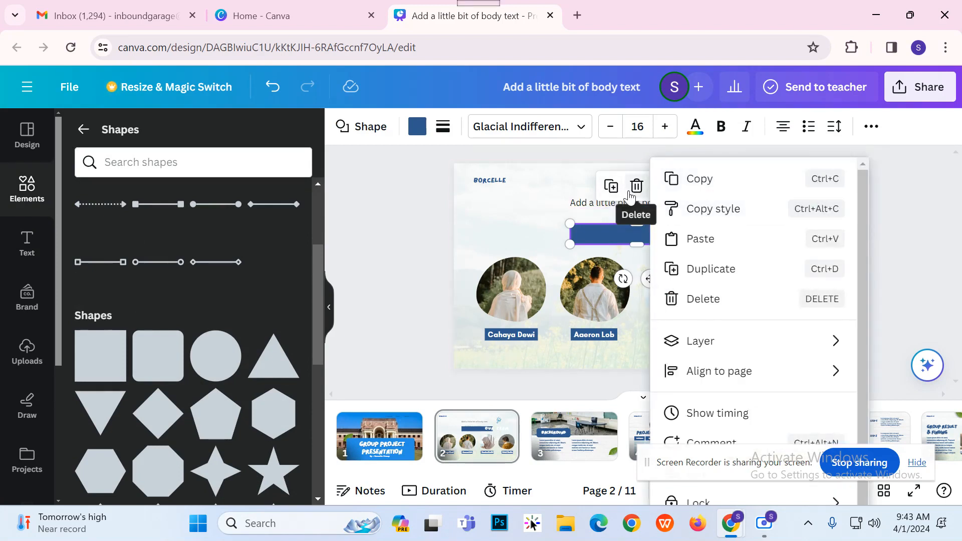
left_click(636, 187)
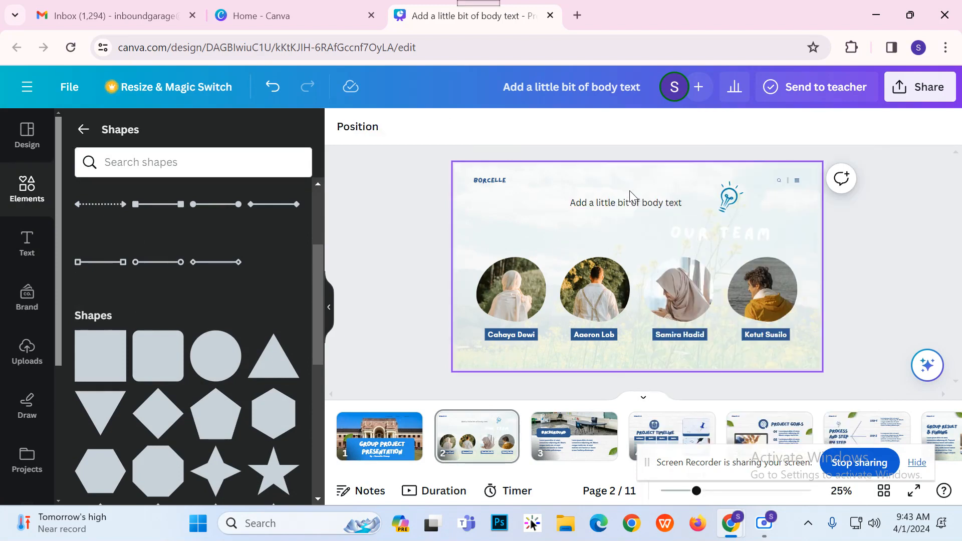
- Add a square shape to slide 2 and resize it into a flat bar below the body text
left_click(103, 343)
left_click_drag(646, 231, 646, 285)
left_click_drag(649, 332, 635, 277)
left_click_drag(624, 230, 569, 229)
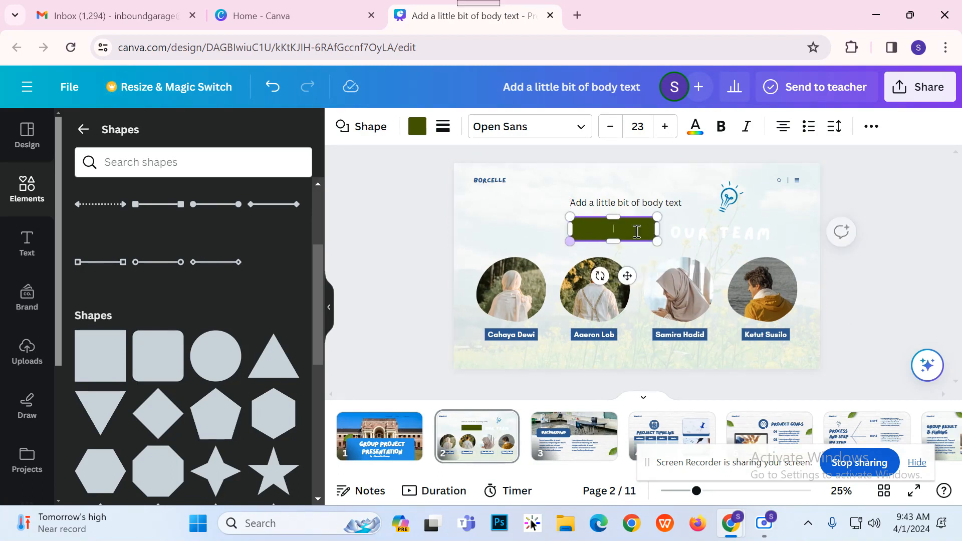
left_click_drag(657, 226, 696, 226)
- Recolour the new bar with the cover panel's bright blue and move the OUR TEAM text back onto it
left_click(423, 128)
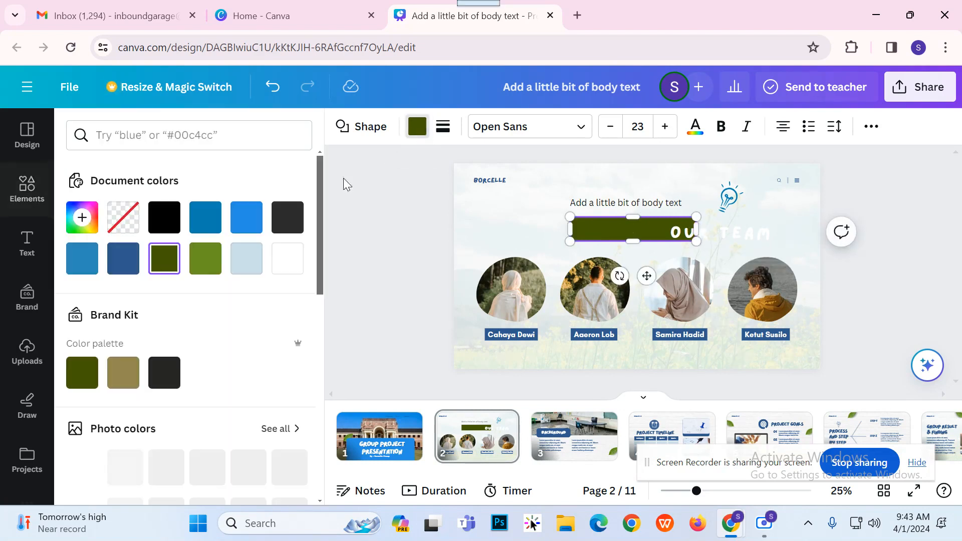
left_click(244, 231)
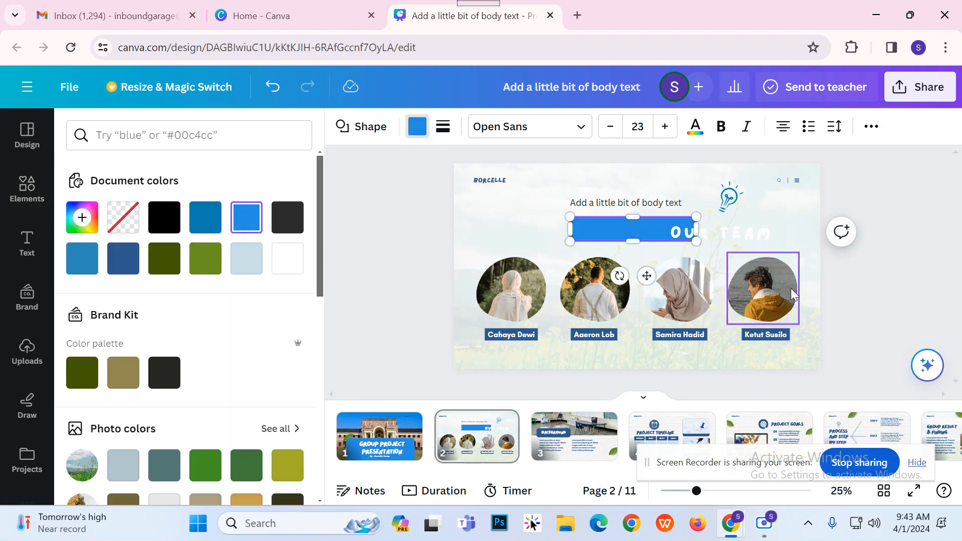
left_click_drag(742, 240, 662, 237)
- Delete the first team member's circular photo together with its frame from slide 2
left_click(524, 293)
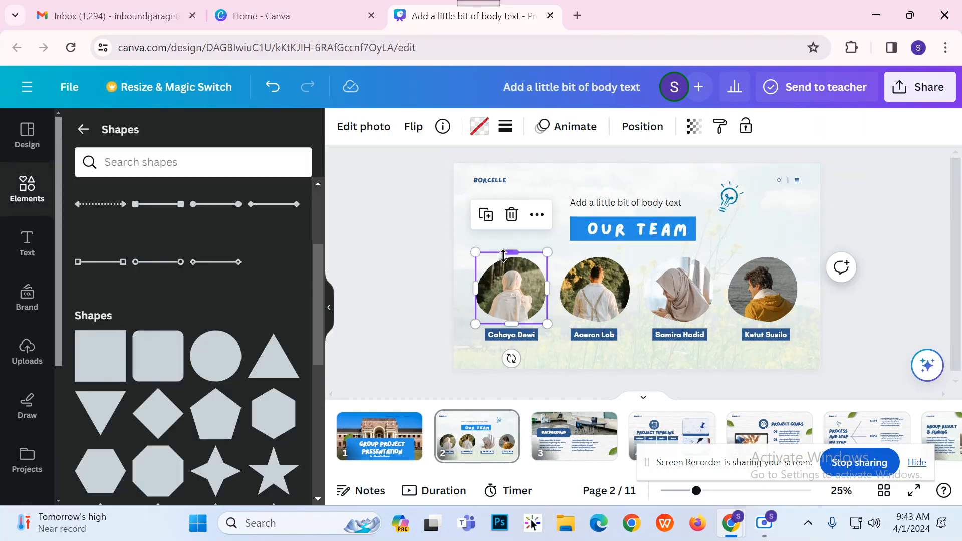
left_click(511, 216)
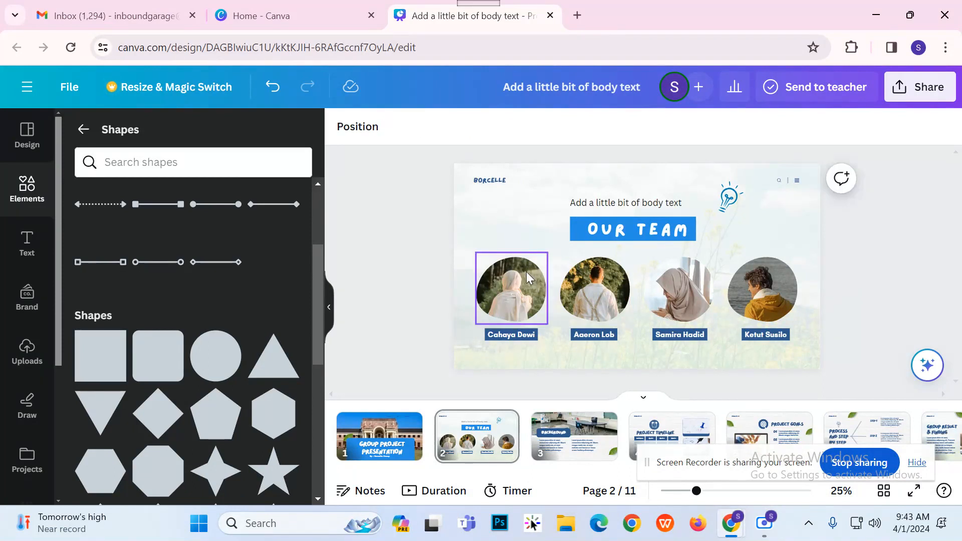
left_click(531, 224)
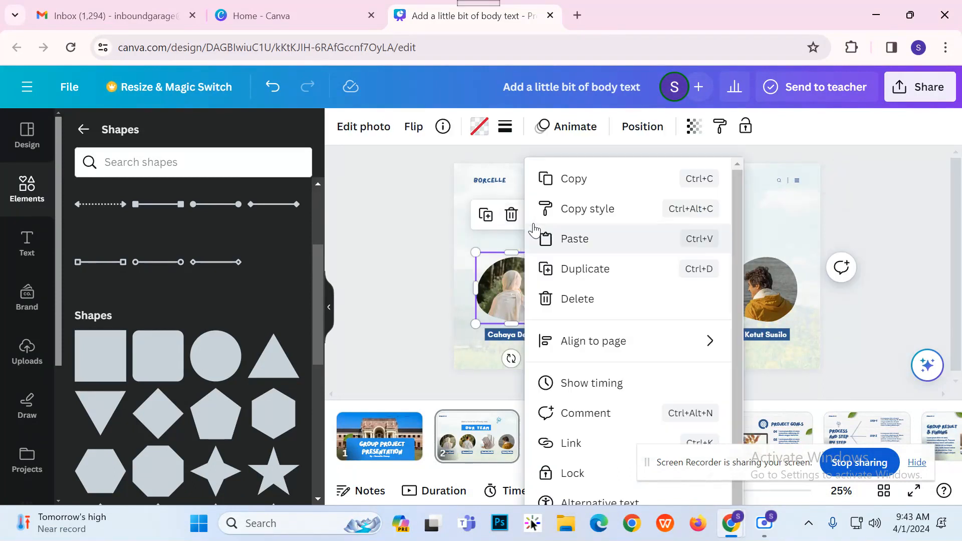
left_click(506, 218)
left_click(510, 216)
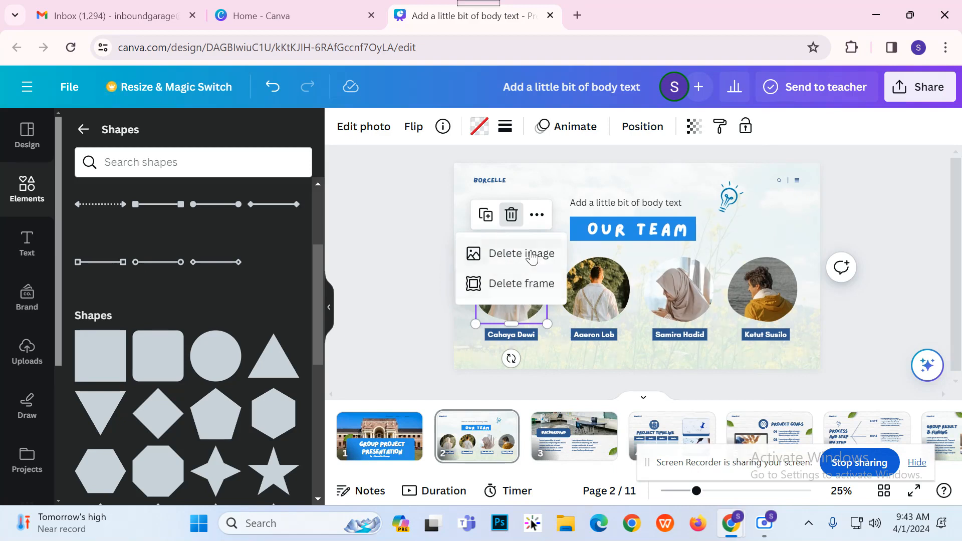
left_click(362, 228)
left_click(511, 272)
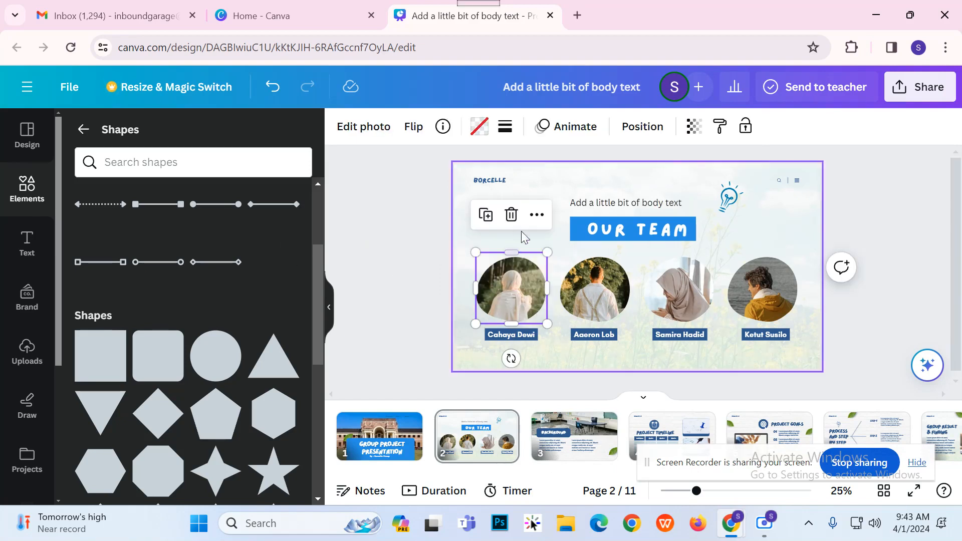
left_click(514, 217)
left_click(520, 285)
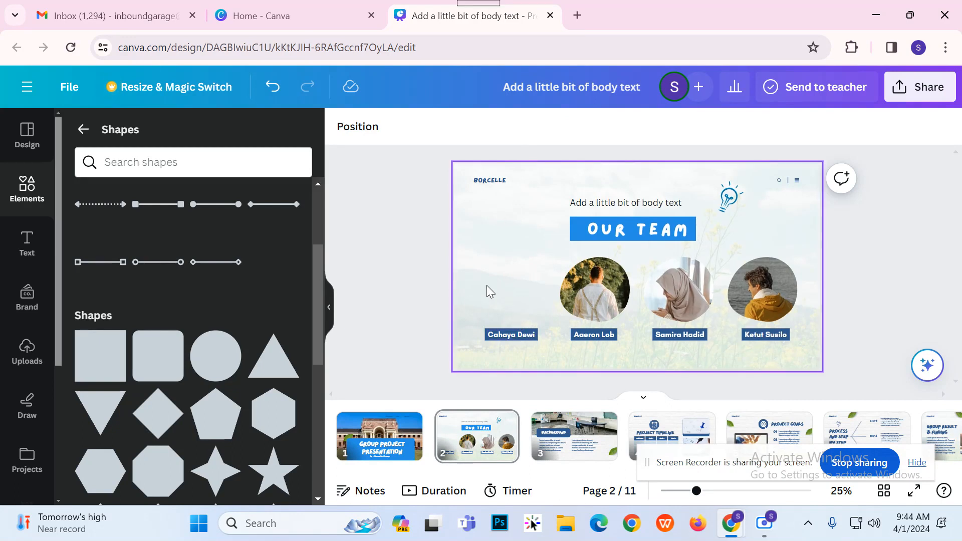
- Search the elements for "photo frame" and show all matching frames
left_click(11, 186)
left_click(156, 133)
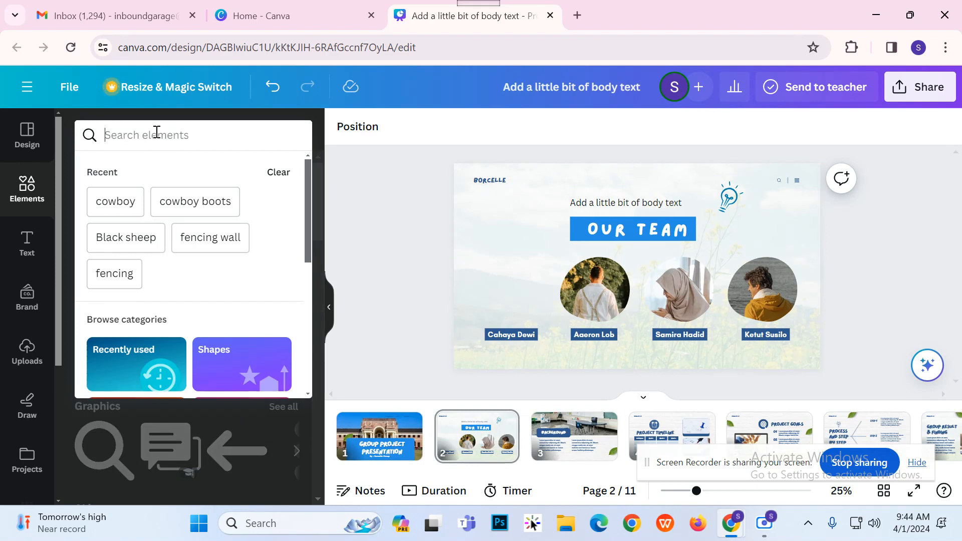
type("photo frame")
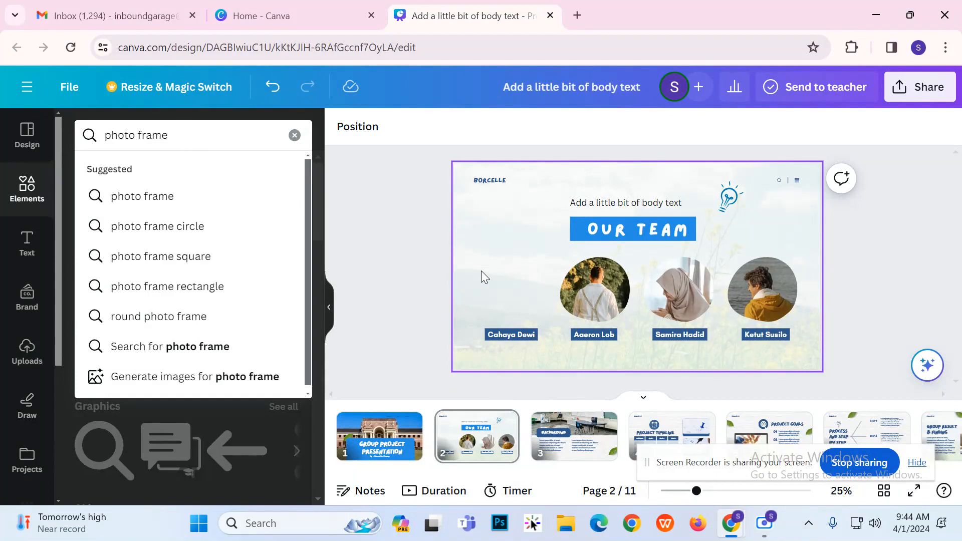
key("Return")
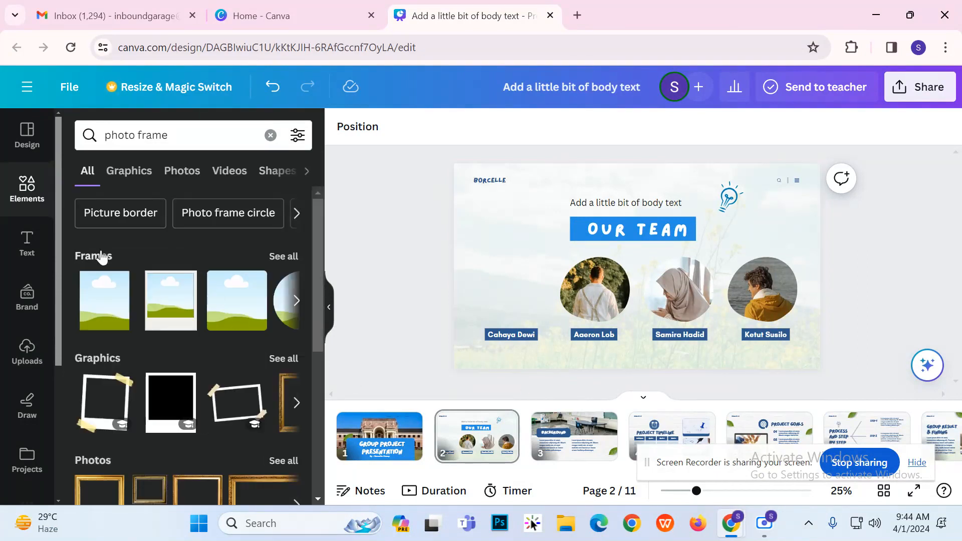
left_click(296, 256)
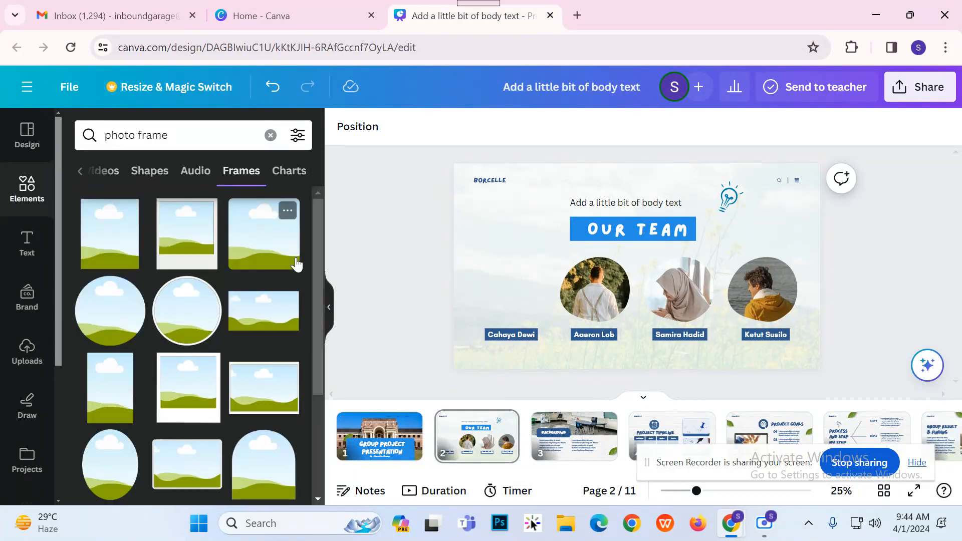
- Examine the available frame shapes for one that suits the first team member's photo
scroll(277, 308, "down", 3)
scroll(277, 308, "down", 2)
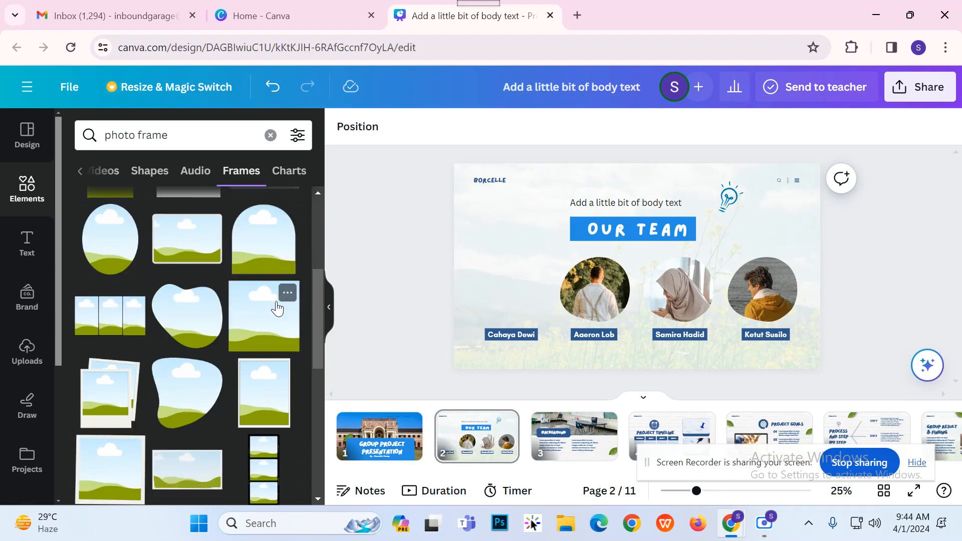
scroll(277, 308, "down", 2)
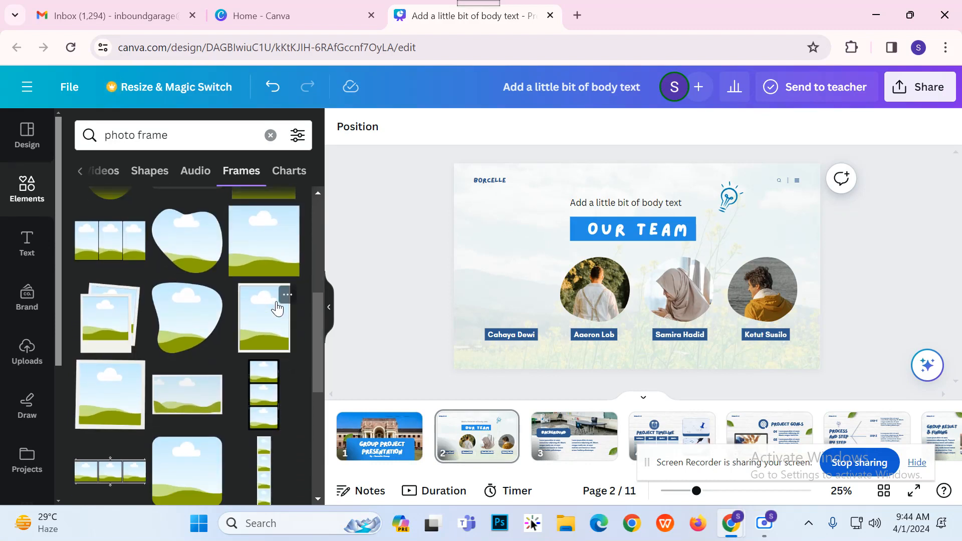
scroll(277, 308, "down", 4)
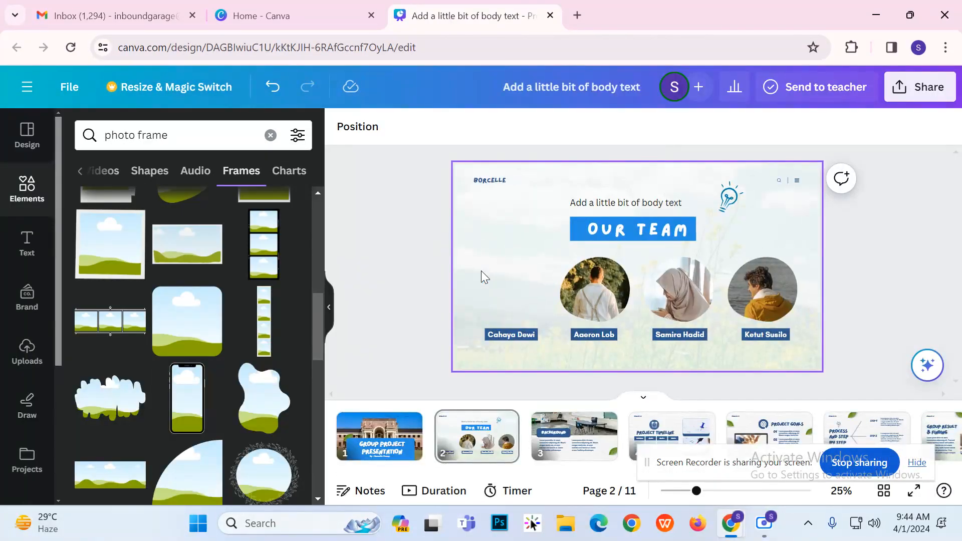
scroll(271, 330, "down", 6)
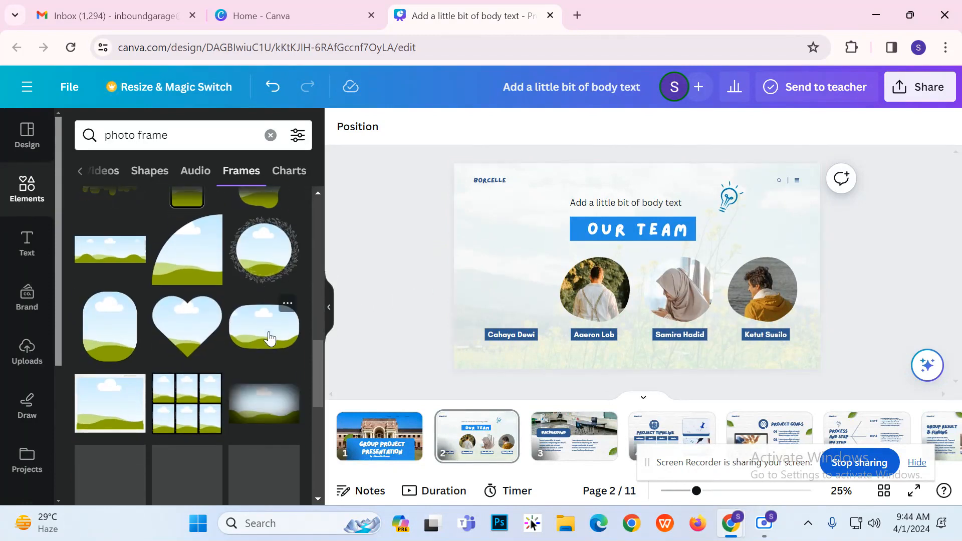
scroll(269, 339, "down", 10)
scroll(268, 341, "down", 8)
scroll(268, 341, "down", 8)
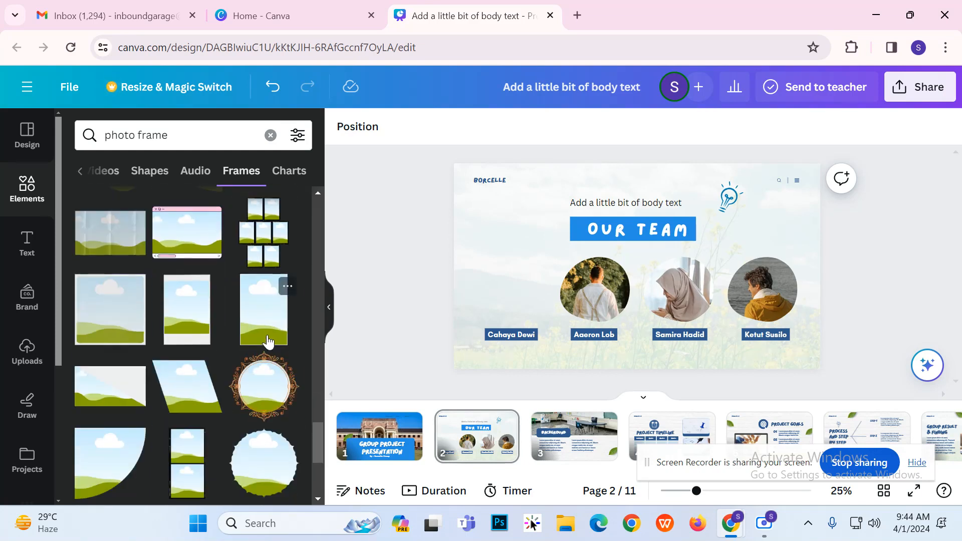
scroll(268, 340, "down", 5)
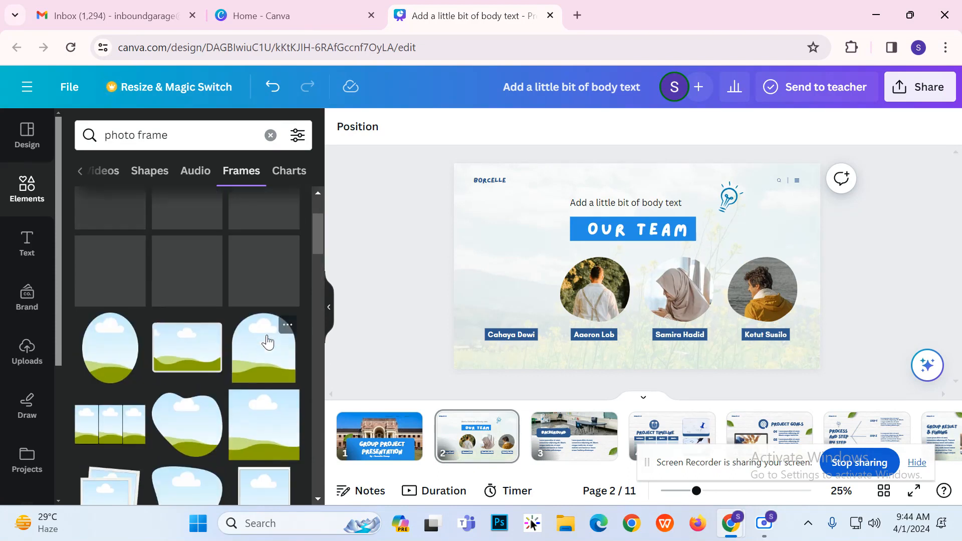
scroll(268, 342, "down", 6)
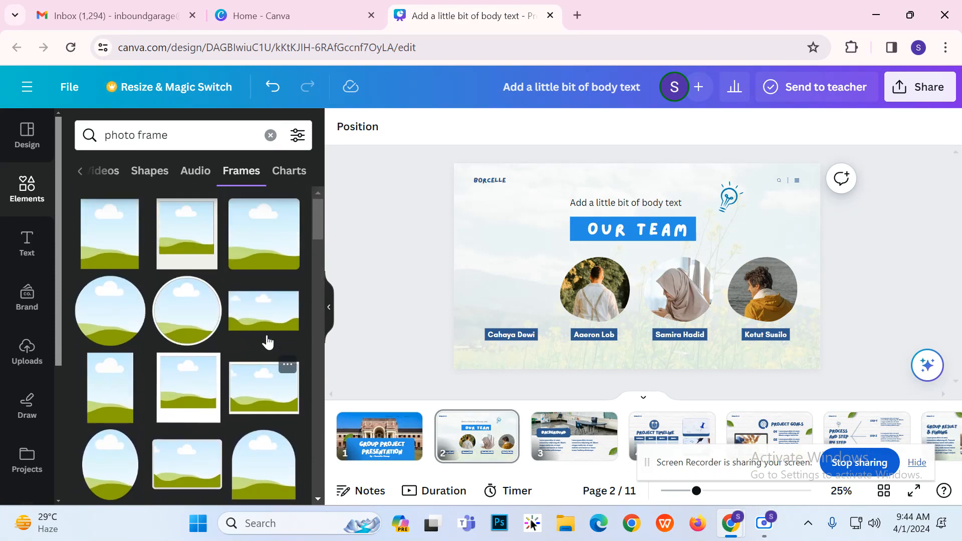
scroll(268, 343, "down", 5)
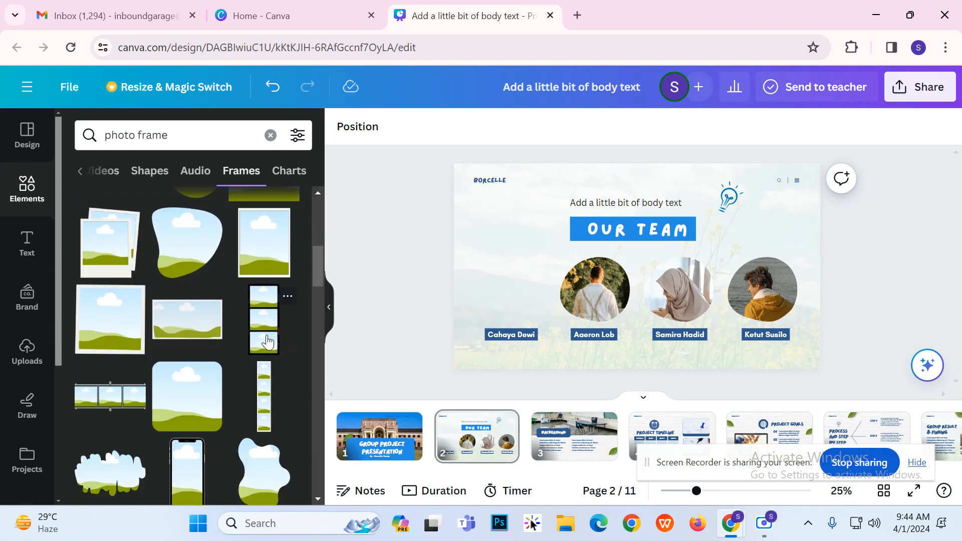
scroll(268, 342, "down", 6)
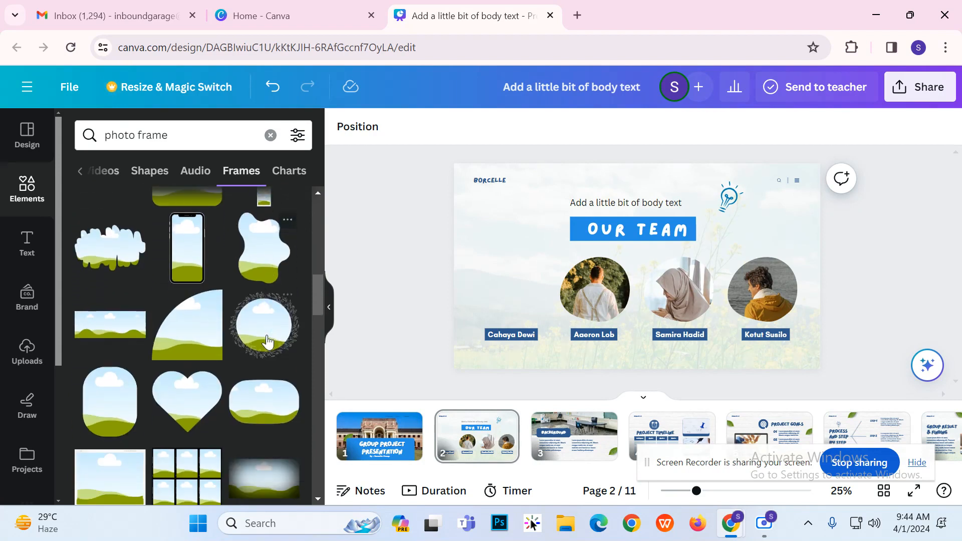
scroll(266, 335, "down", 3)
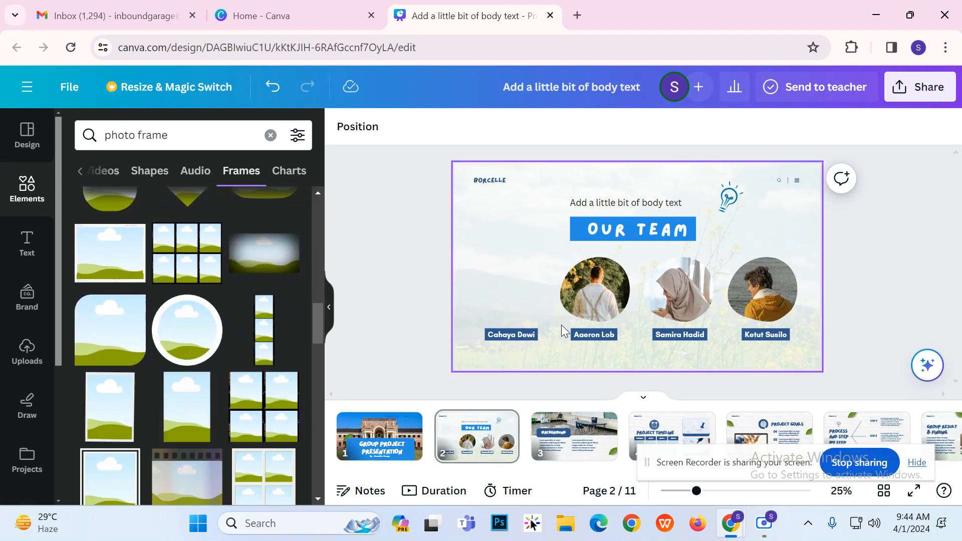
scroll(211, 310, "up", 5)
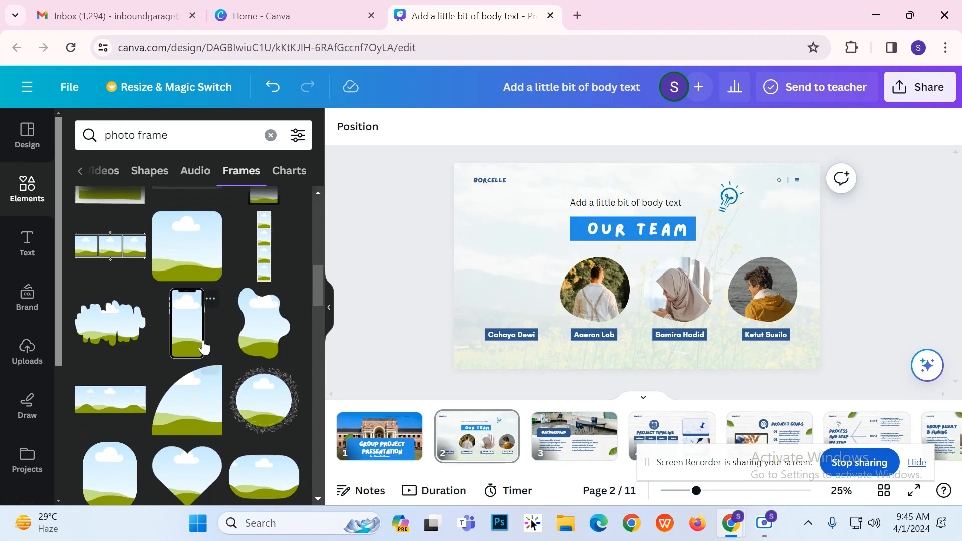
scroll(199, 338, "up", 3)
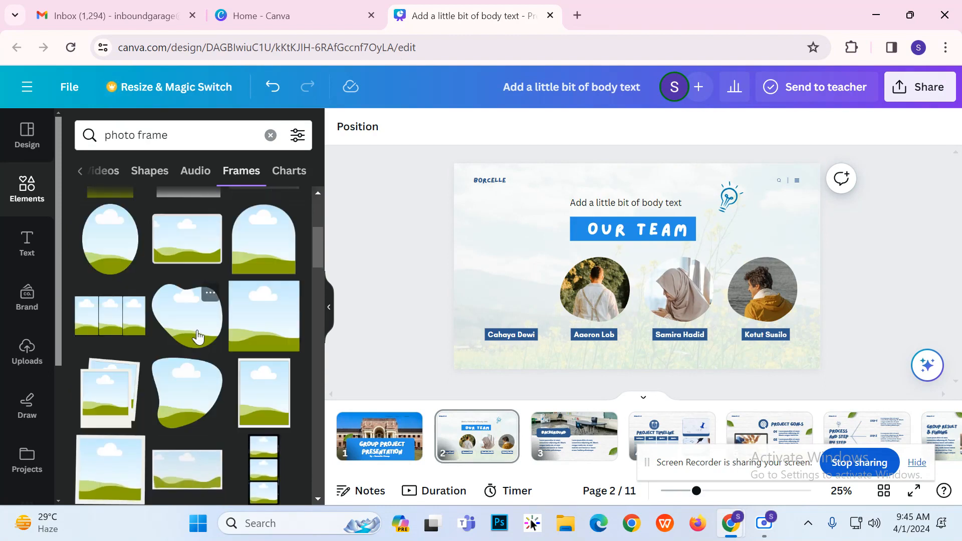
left_click(203, 408)
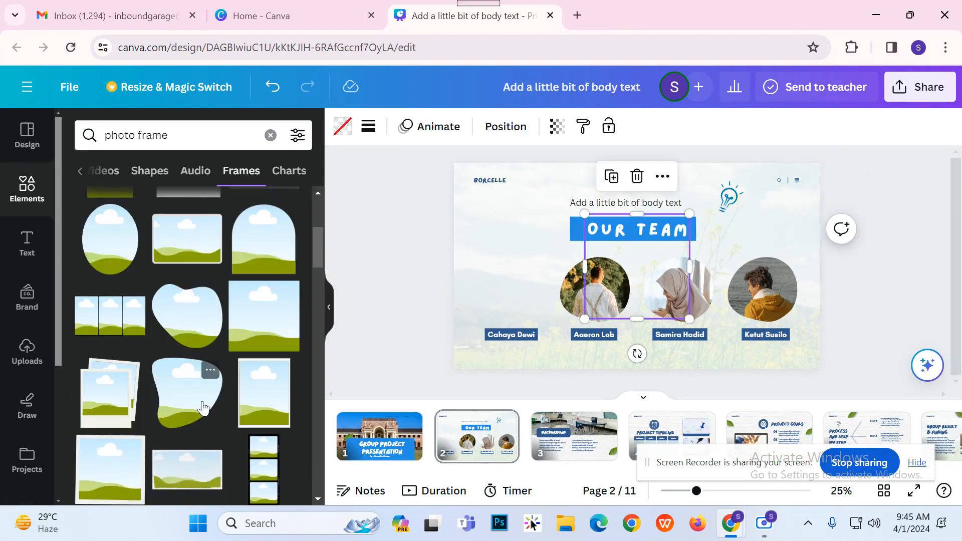
left_click(500, 140)
left_click(500, 140)
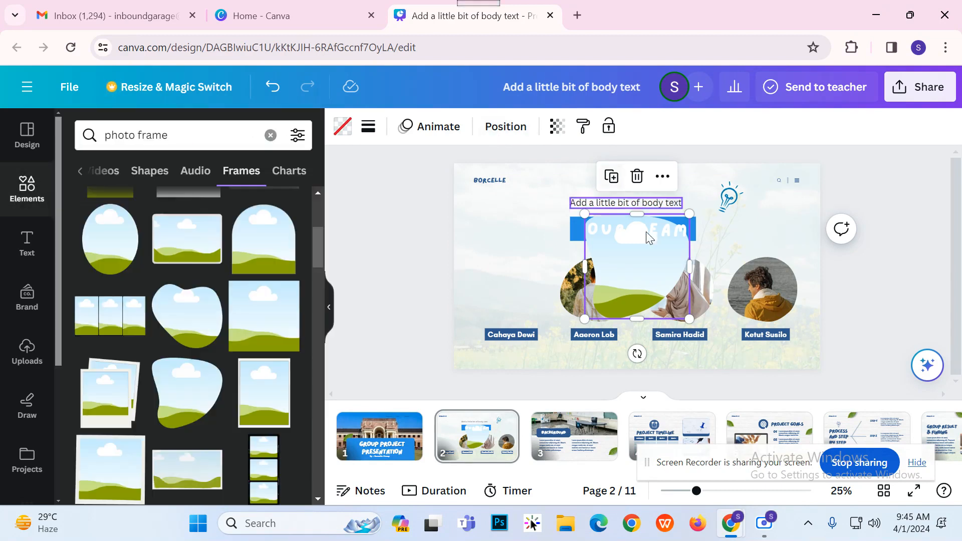
left_click(583, 236)
left_click(628, 248)
left_click(527, 138)
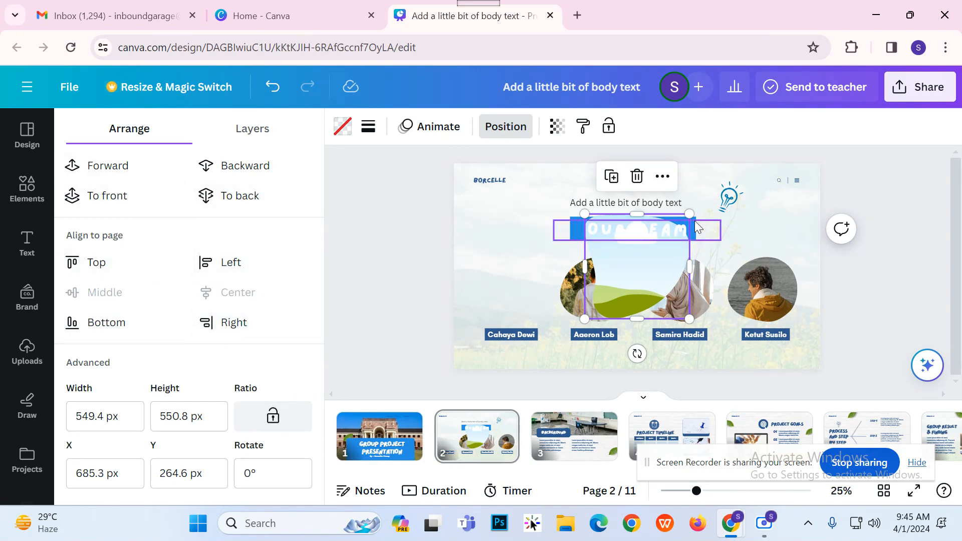
left_click_drag(690, 214, 652, 224)
left_click_drag(643, 291, 528, 284)
left_click(507, 131)
left_click(506, 128)
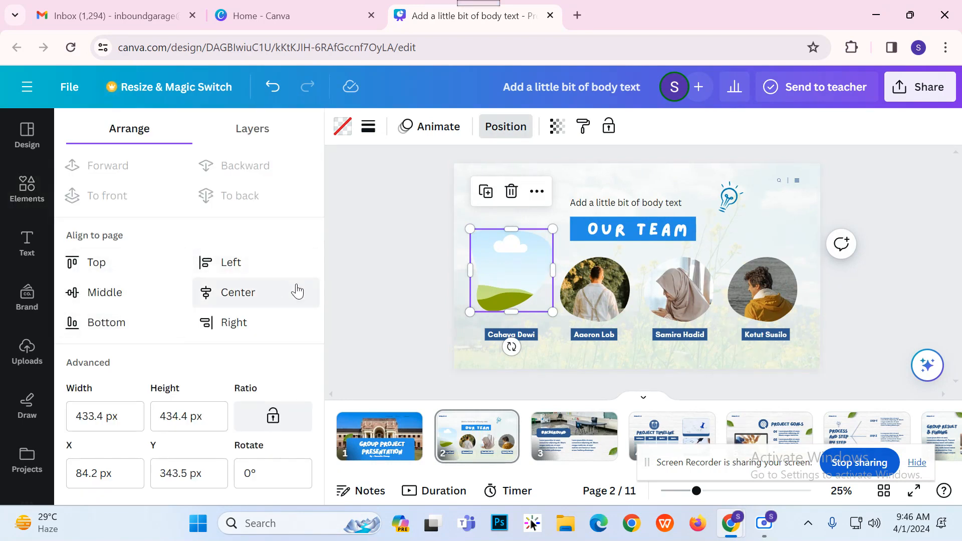
left_click(510, 200)
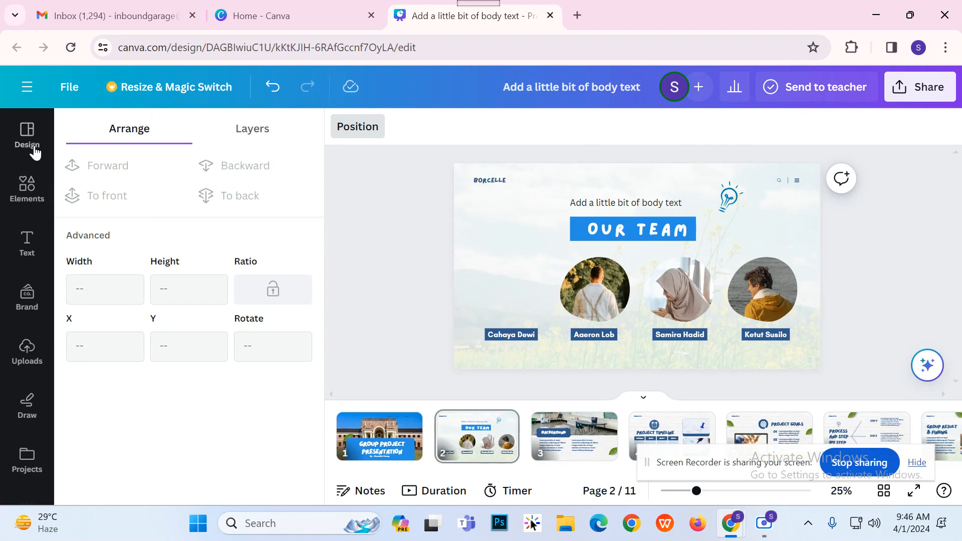
- Find the frames for "photo frame" again and add the irregular blob-shaped frame with the tapered base to slide 2
left_click(28, 203)
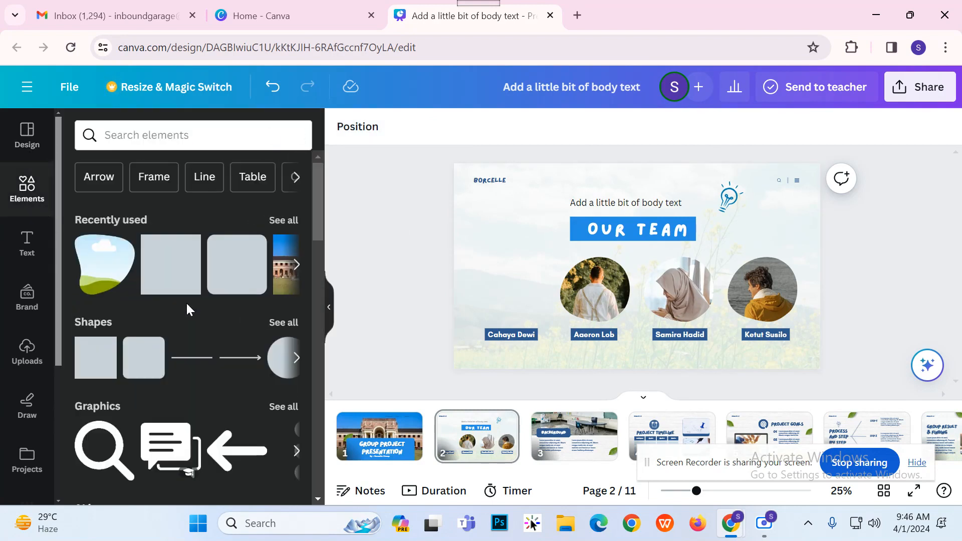
scroll(294, 230, "down", 2)
left_click(147, 146)
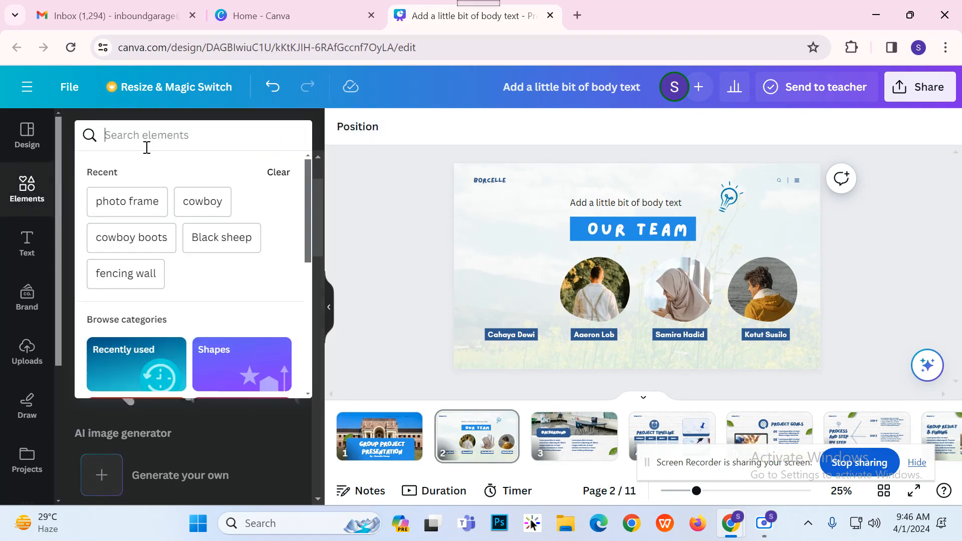
left_click(127, 201)
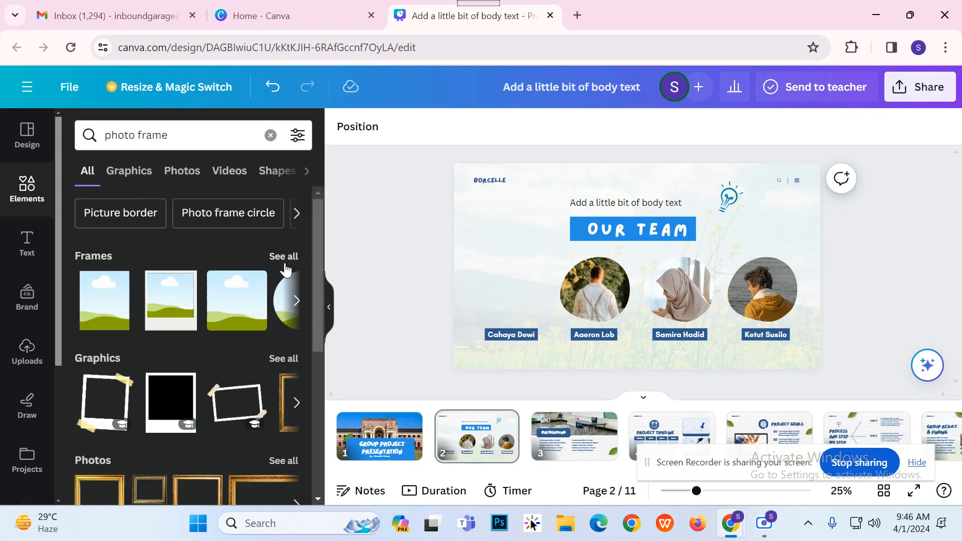
left_click(284, 261)
scroll(230, 333, "down", 5)
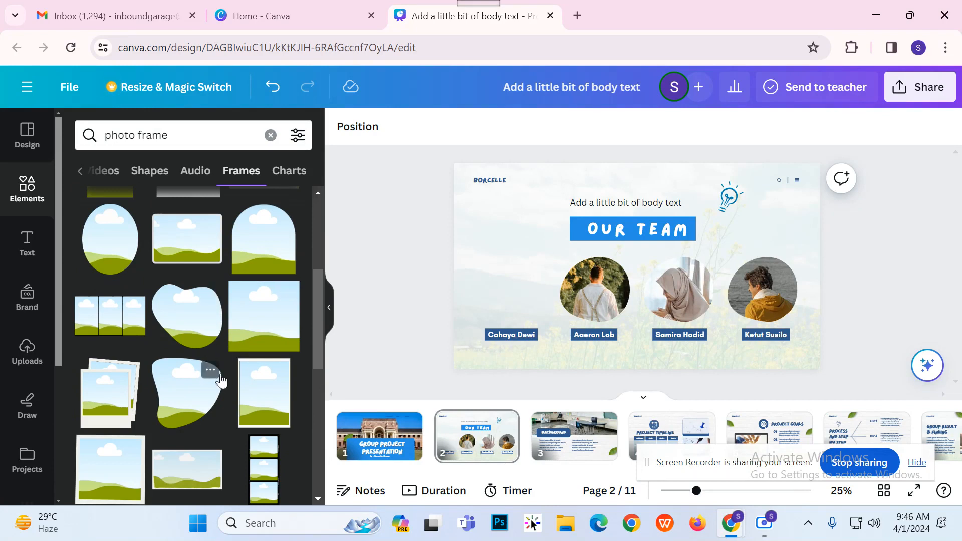
left_click(200, 396)
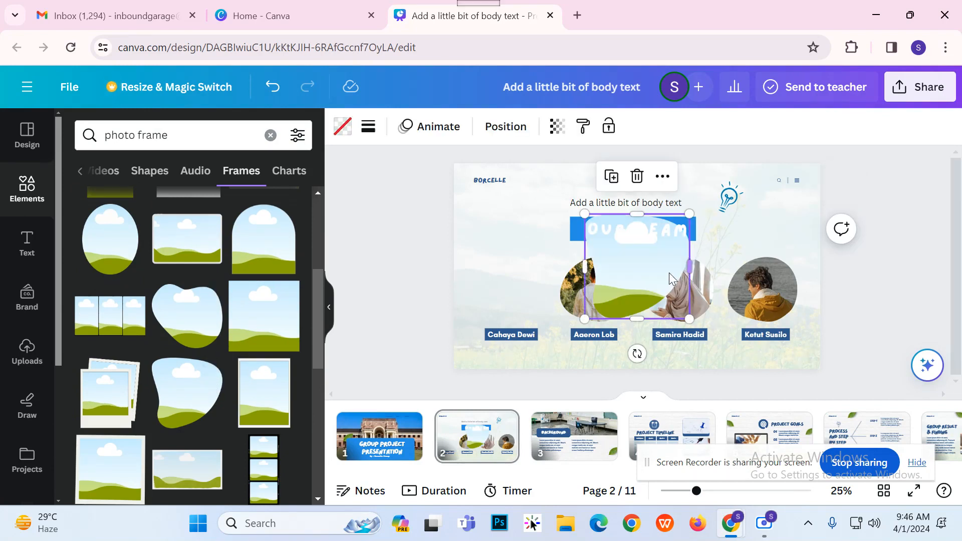
- Shrink the blob frame to the height of the circular team photos and place it above the first team member's name label
left_click_drag(640, 277, 530, 288)
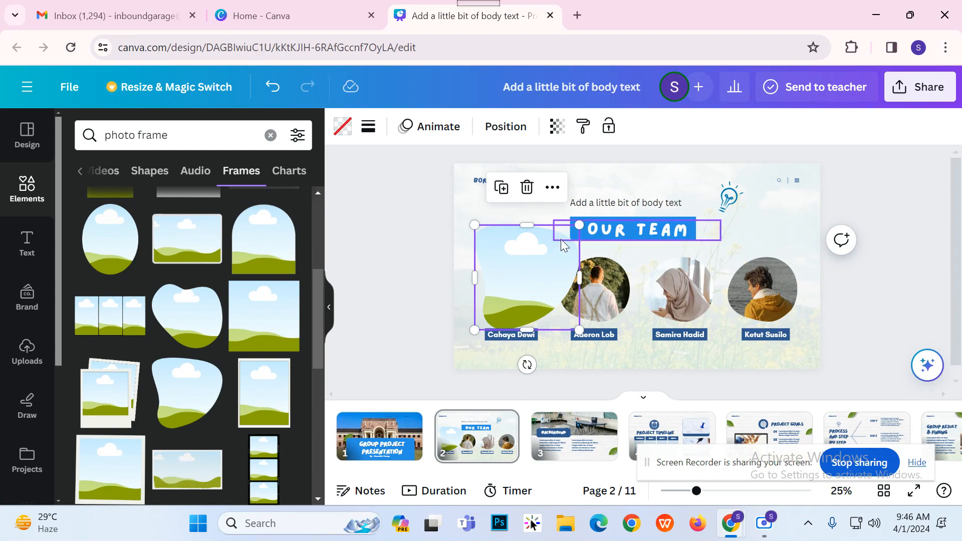
left_click_drag(579, 226, 547, 257)
left_click_drag(533, 290, 540, 273)
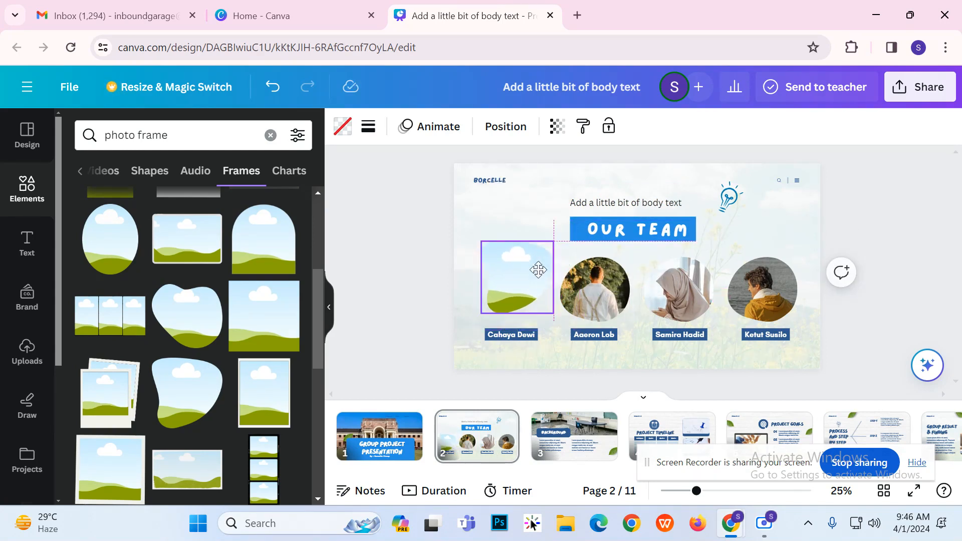
left_click_drag(554, 240, 555, 249)
left_click_drag(513, 283, 520, 293)
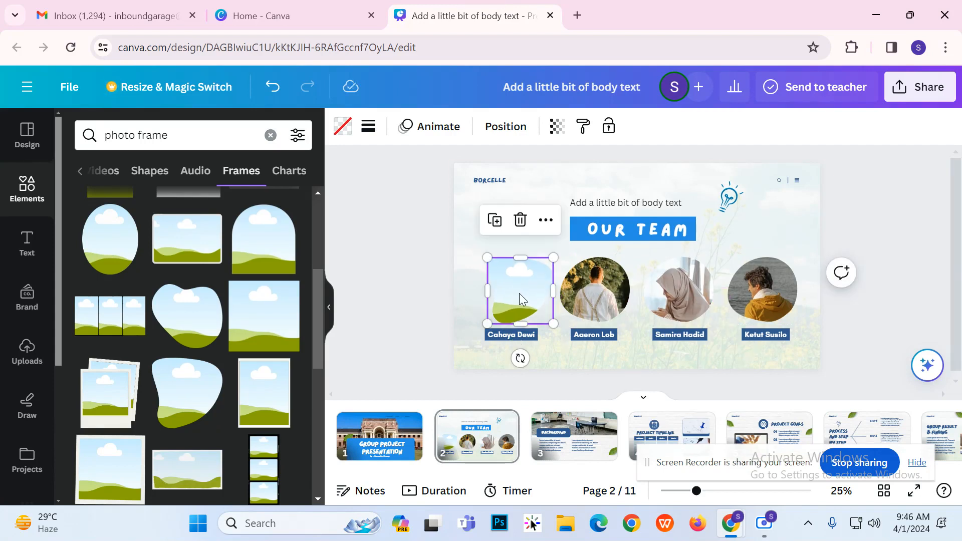
left_click(415, 253)
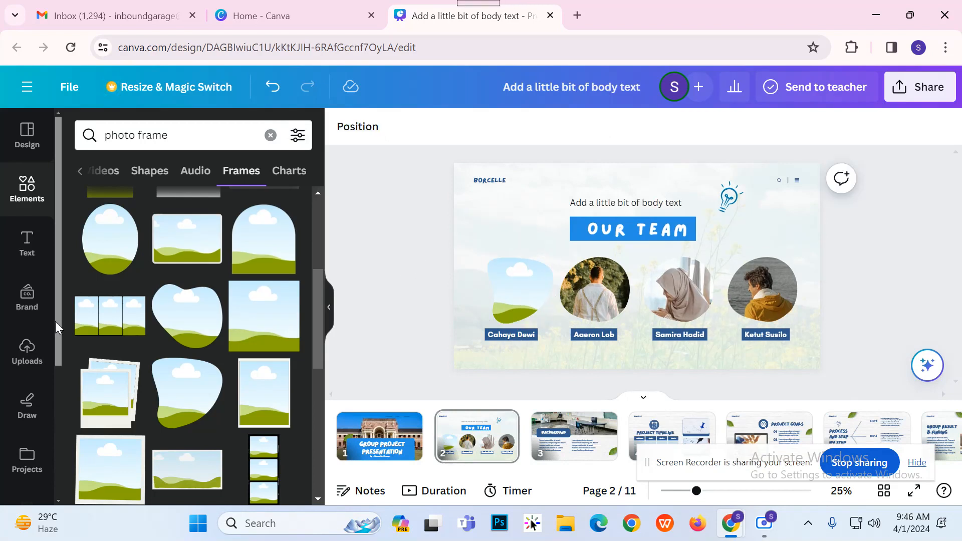
- Fill the blob frame with the uploaded photo of two construction workers in hard hats
left_click(28, 356)
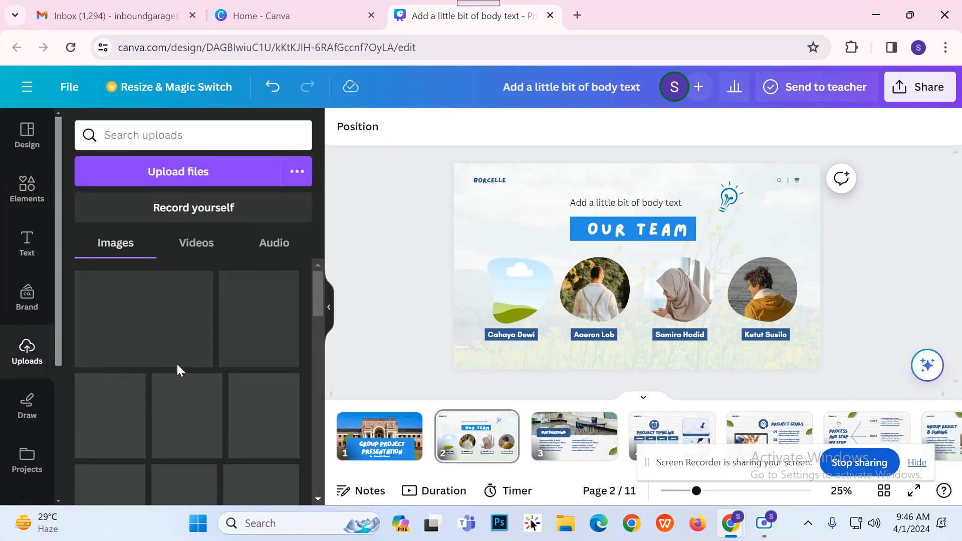
left_click_drag(152, 316, 536, 296)
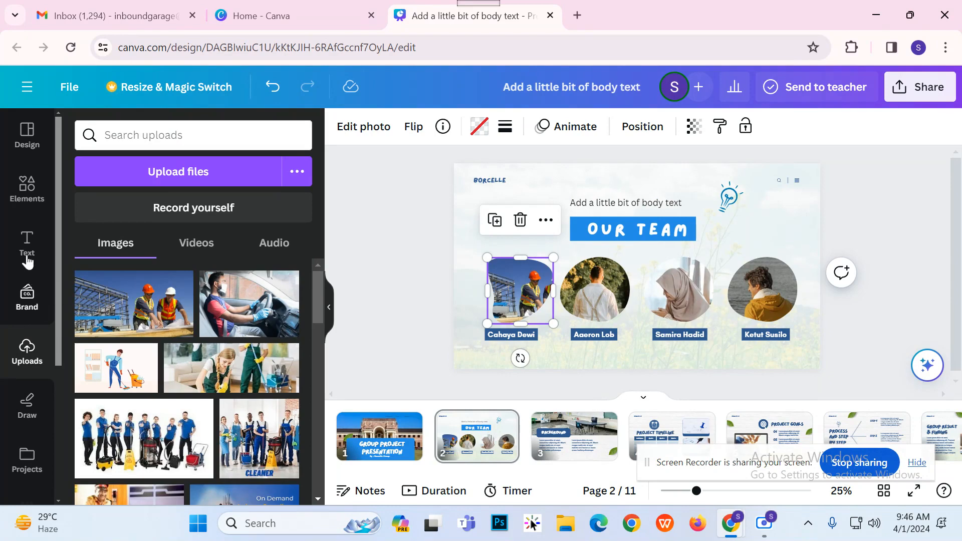
- Search the photo library for "professional person"
scroll(39, 307, "down", 3)
left_click(28, 429)
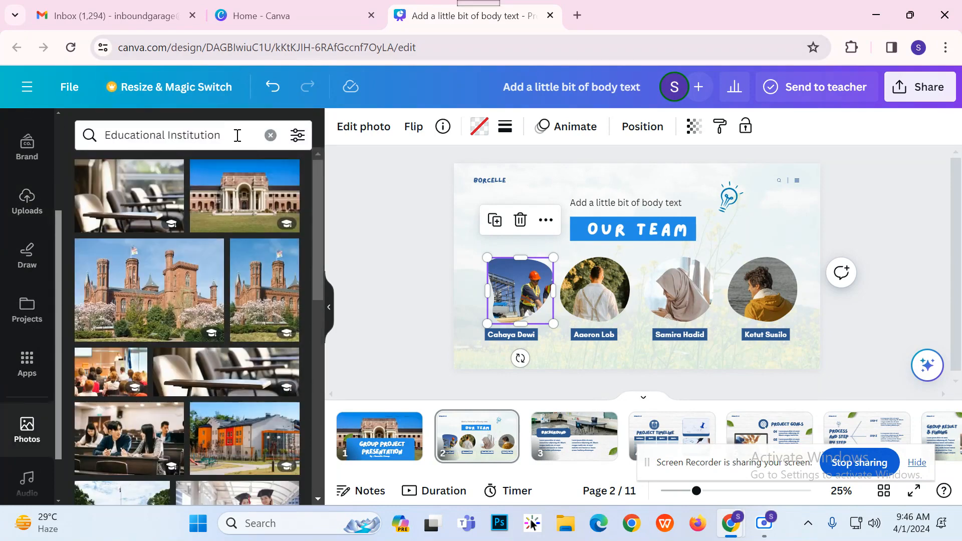
left_click(238, 135)
key("ctrl+a")
type("professional person")
key("Return")
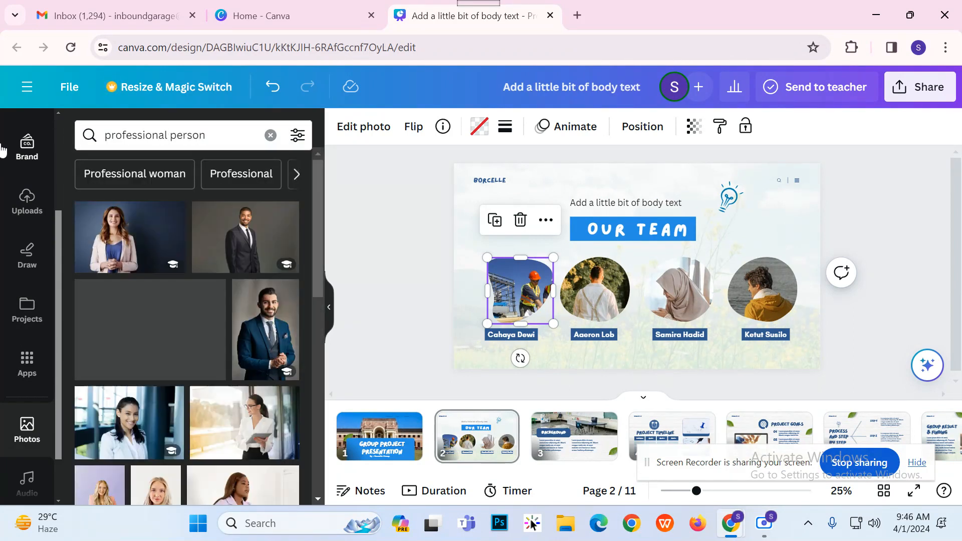
- Fill the first team member's blob frame with the photo of the smiling woman in a pink blazer
left_click_drag(148, 236, 524, 283)
double_click(524, 283)
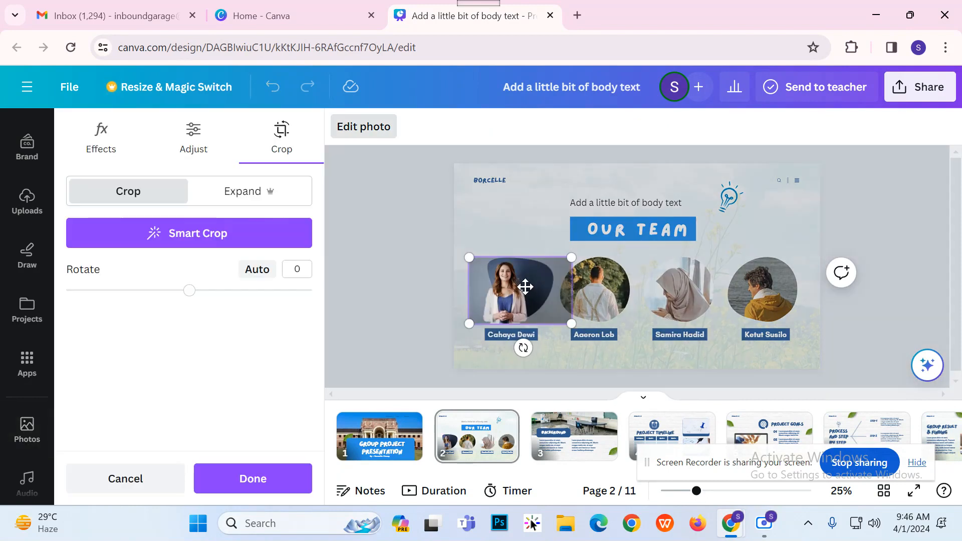
mouse_move(523, 347)
left_mouse_down()
mouse_move(570, 358)
mouse_move(507, 370)
mouse_move(525, 366)
left_mouse_up()
left_click(420, 298)
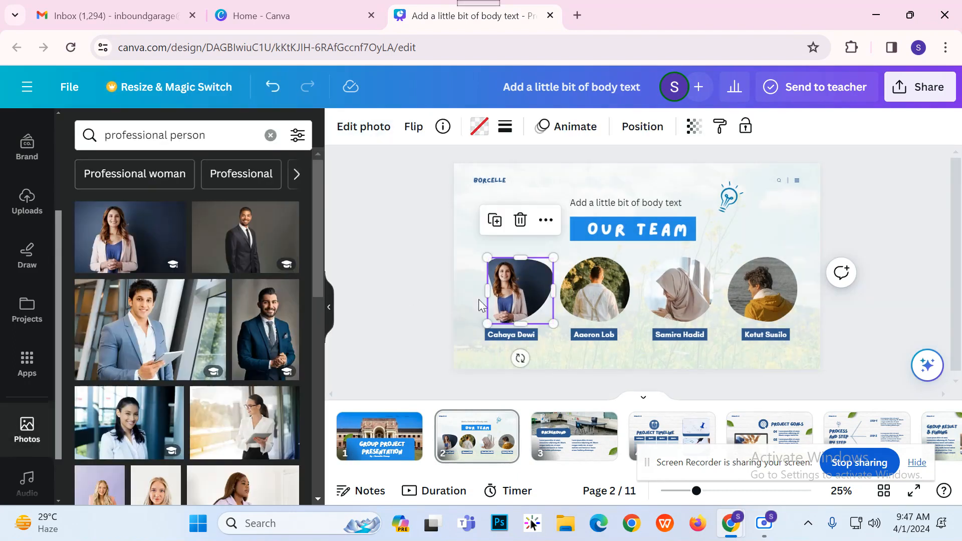
- Rotate the first team member's blob frame about half a turn and keep it above the name label
left_click(528, 282)
left_click_drag(550, 360, 519, 251)
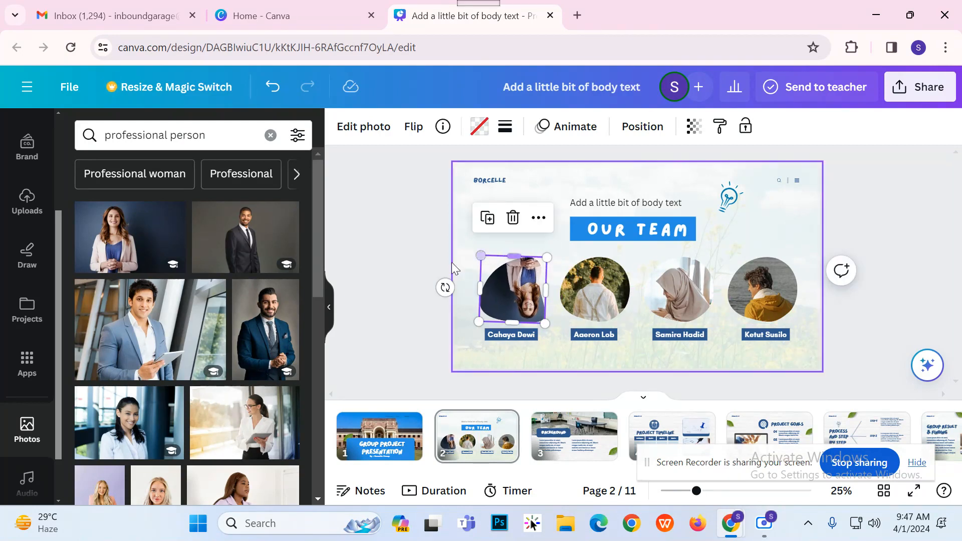
left_click(406, 257)
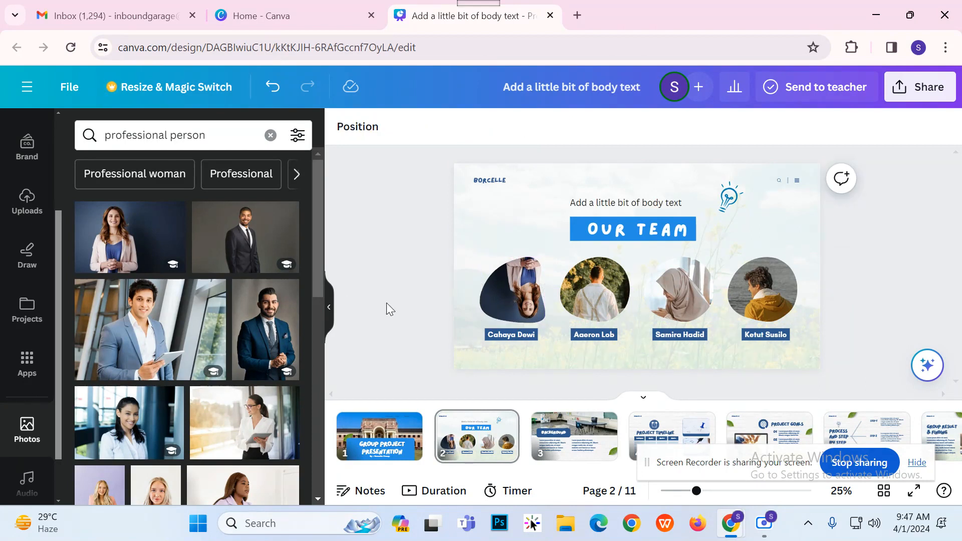
- Delete only the image of the woman from the first team member's blob frame, keeping the frame
right_click(523, 305)
left_click(506, 285)
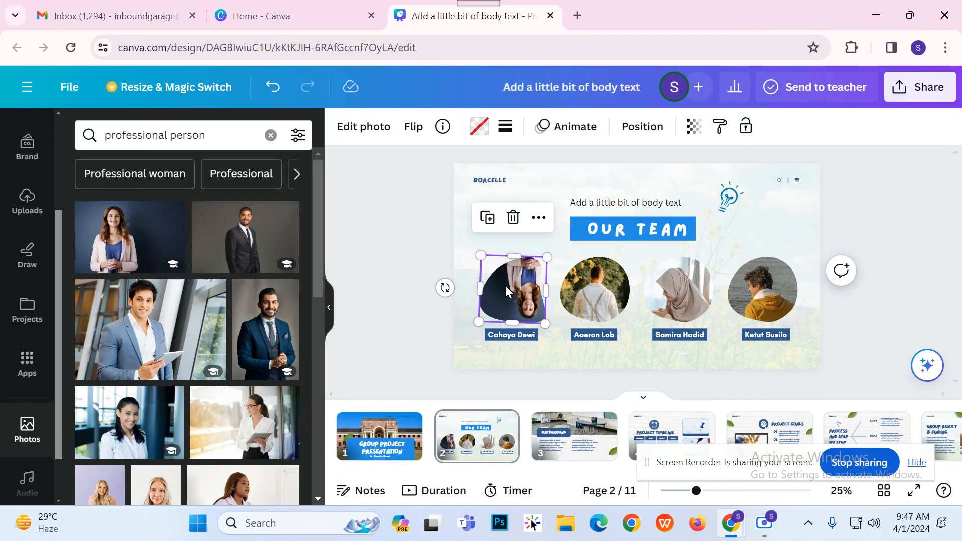
left_click(414, 254)
left_click(498, 285)
left_click(515, 220)
left_click(527, 255)
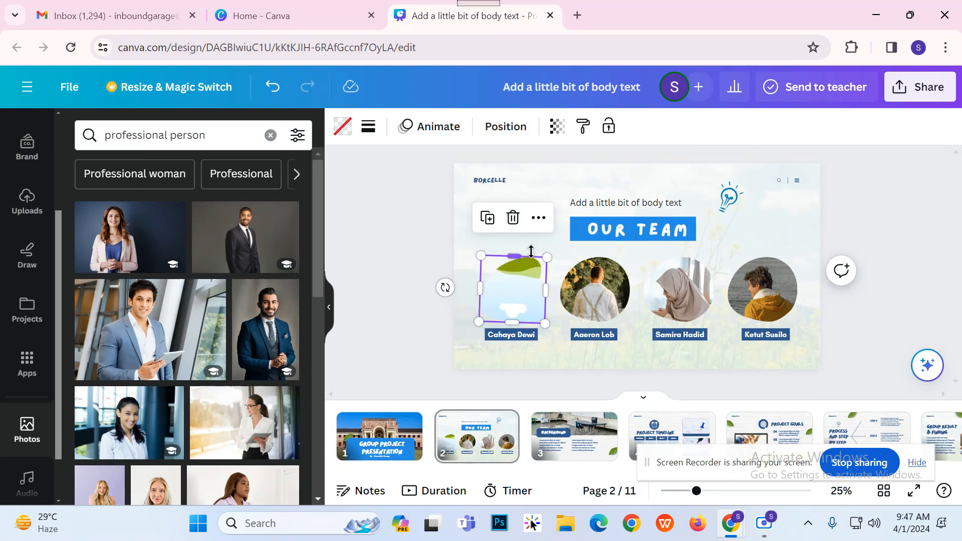
left_click(376, 252)
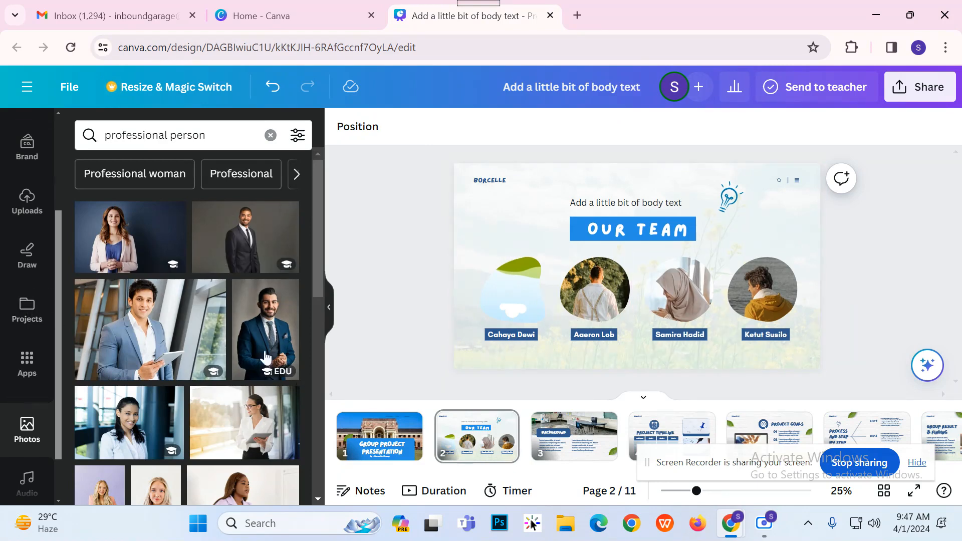
- Fill the first blob frame with the photo of the suited man holding a tablet and rotate the photo inside it by 176.3°
left_click_drag(130, 334, 531, 300)
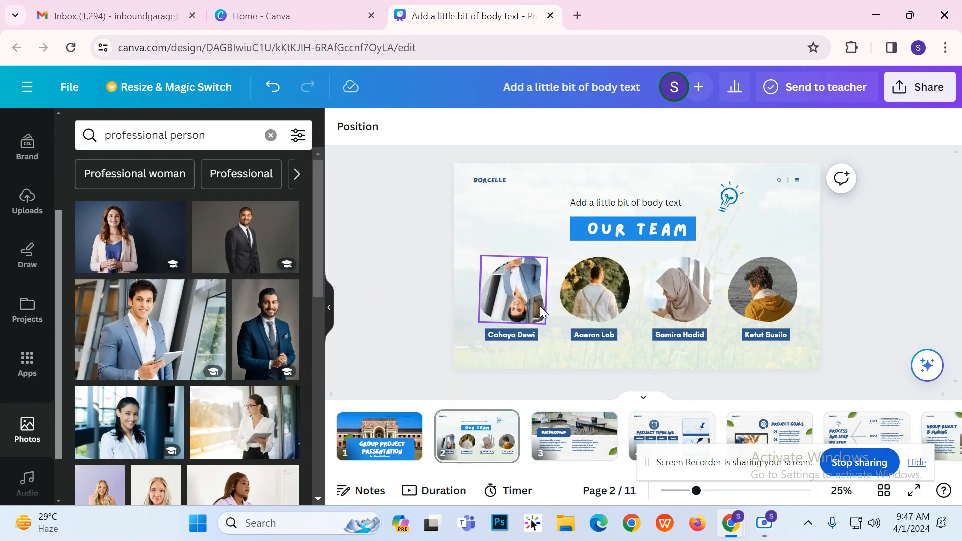
left_click(526, 304)
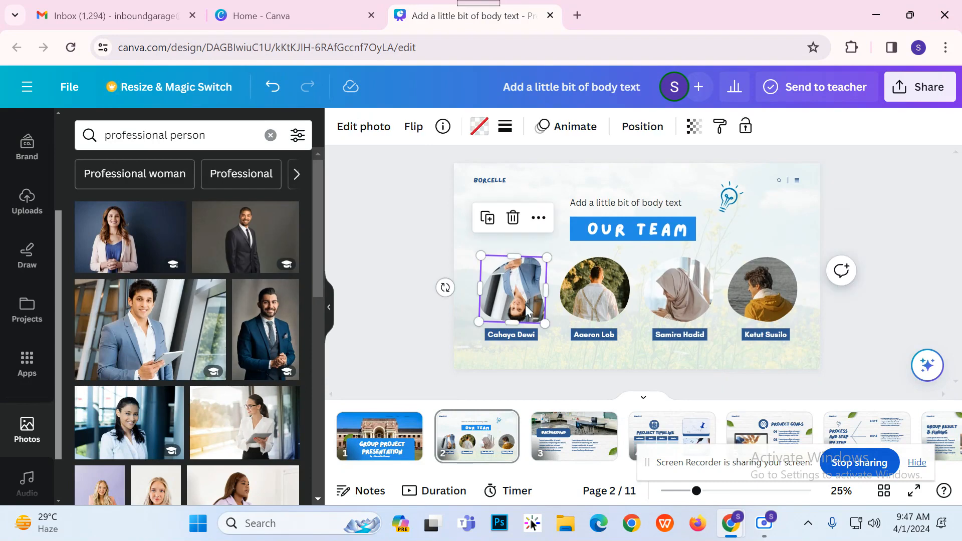
double_click(525, 304)
left_click_drag(192, 294, 311, 323)
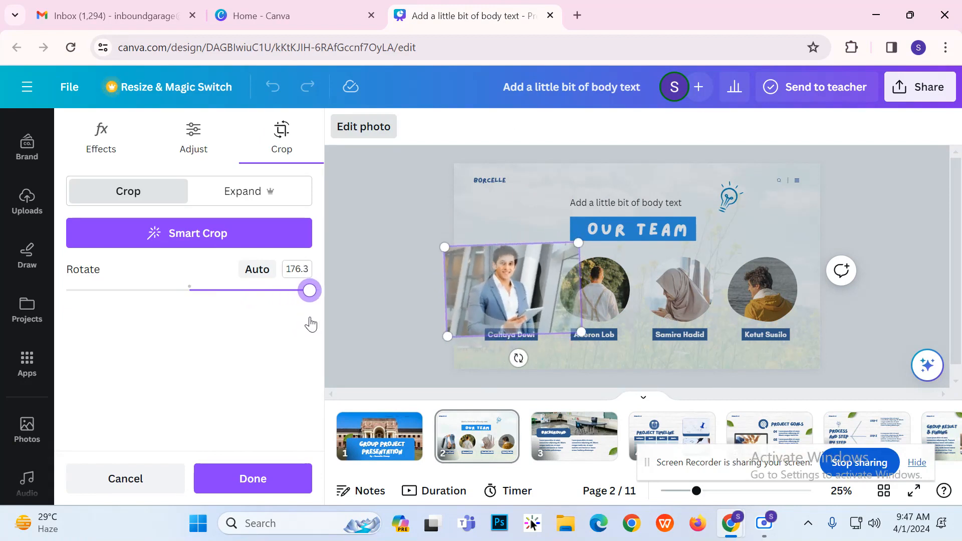
left_click(400, 297)
- Reposition the man's photo inside the first blob frame so his face and shoulders fill the shape
left_click(507, 296)
double_click(507, 296)
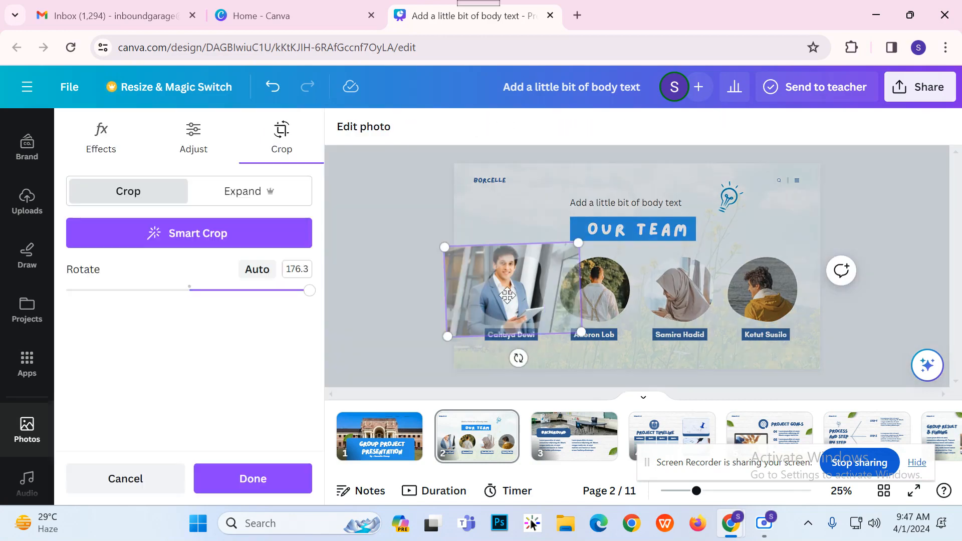
left_click_drag(507, 296, 528, 314)
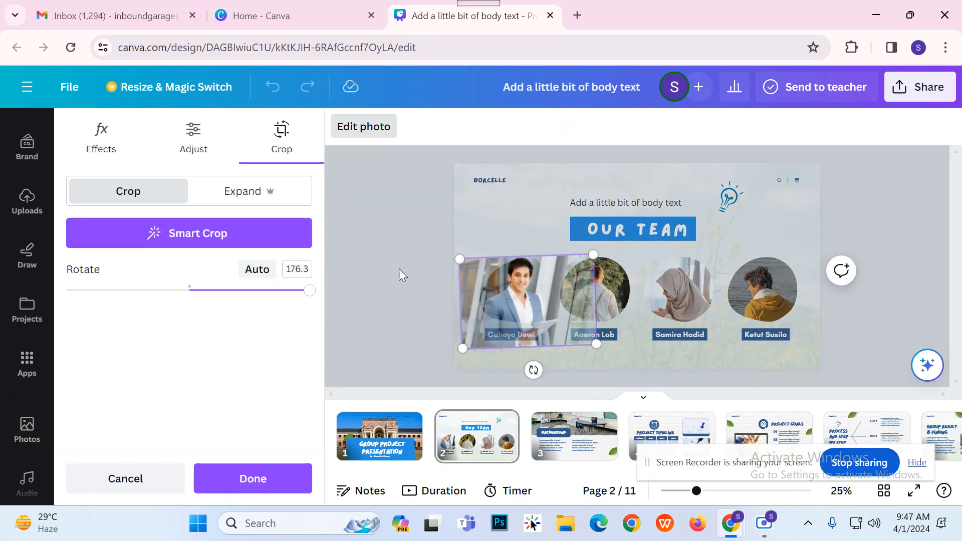
left_click(399, 268)
left_click(374, 263)
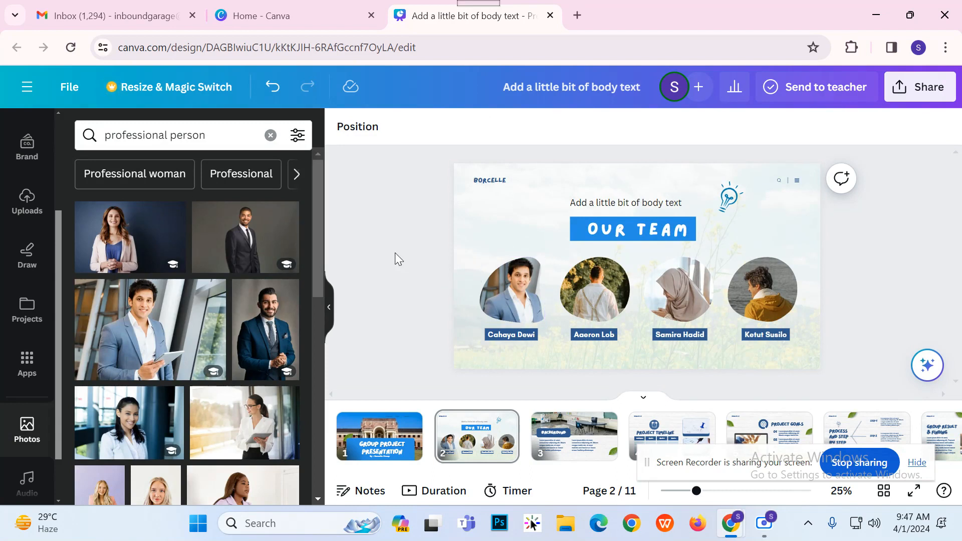
- Delete the circular photo frames of the second, third and fourth team members
left_click(591, 285)
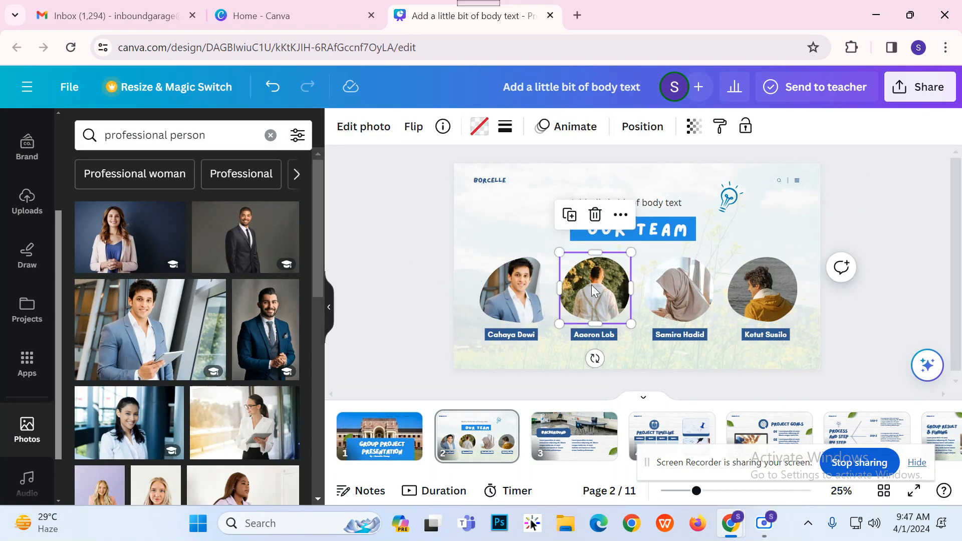
left_click(604, 214)
left_click(625, 284)
left_click(681, 298)
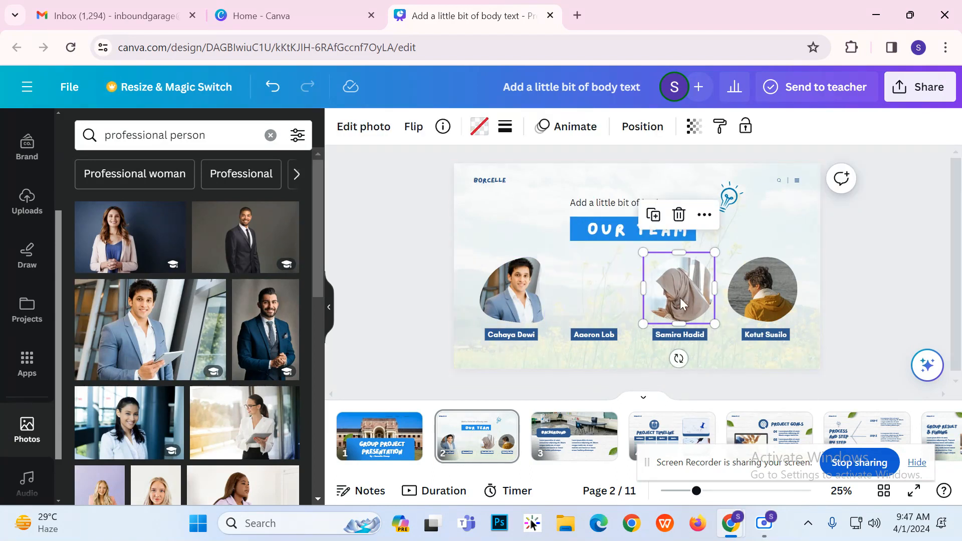
left_click(679, 215)
left_click(706, 283)
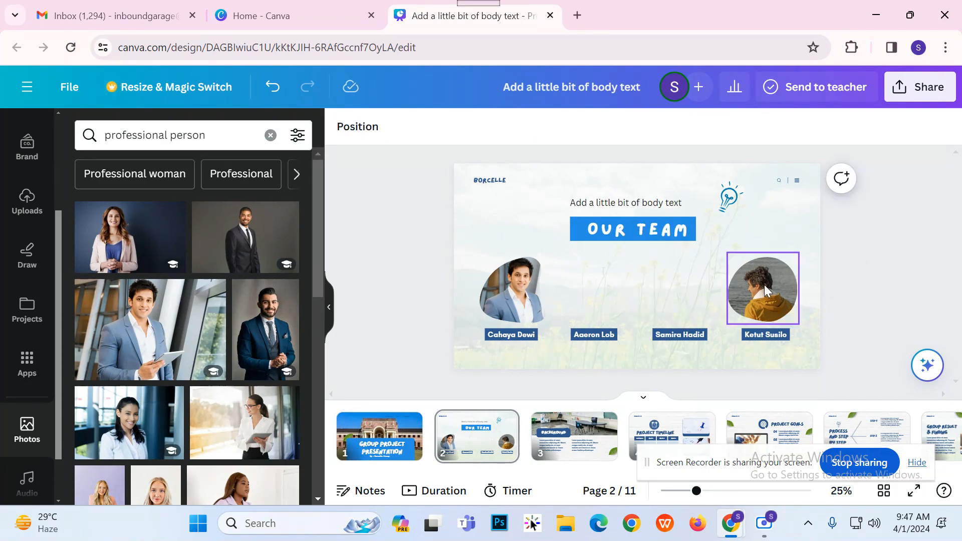
left_click(765, 285)
left_click(763, 214)
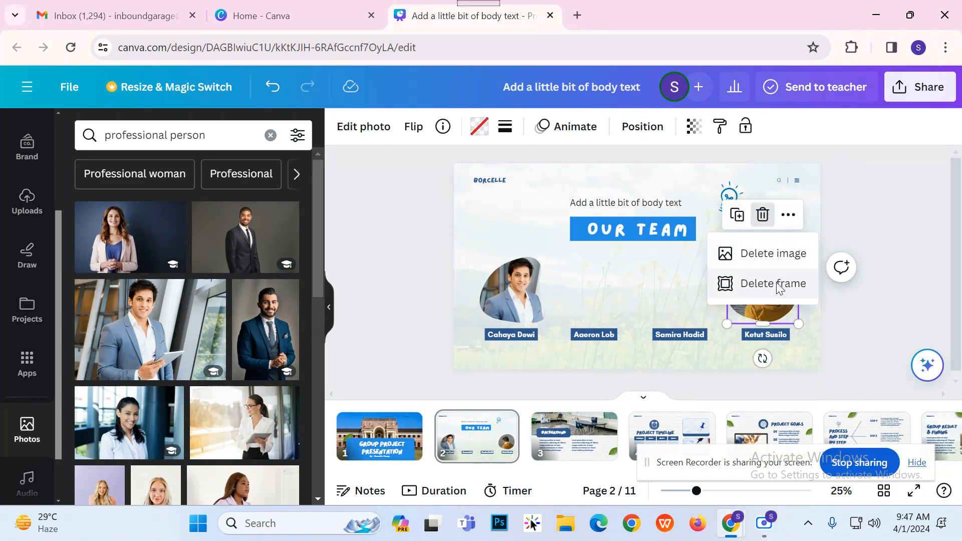
left_click(774, 285)
- Duplicate the first team member's blob frame three times, placing one evenly spaced copy above each remaining name label
left_click(492, 271)
left_click(483, 219)
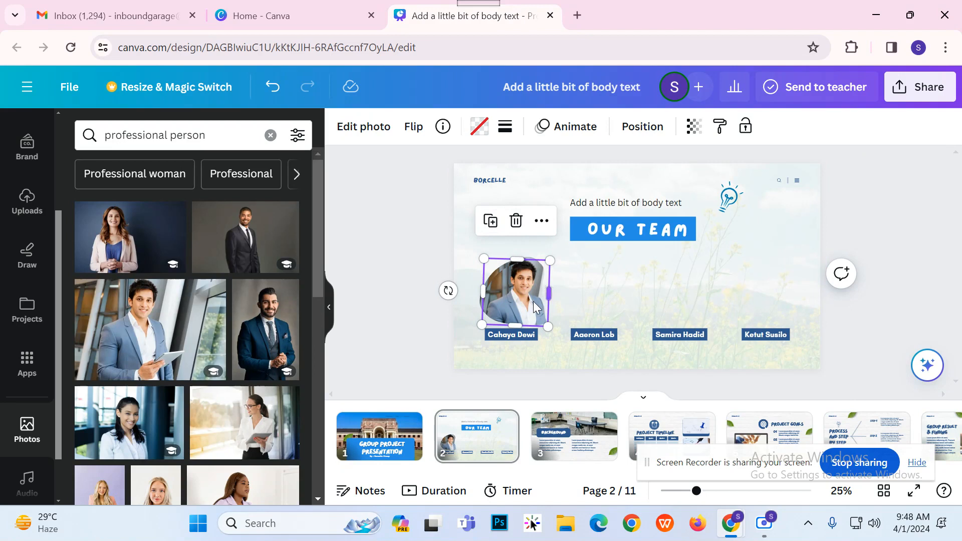
left_click_drag(527, 297, 606, 297)
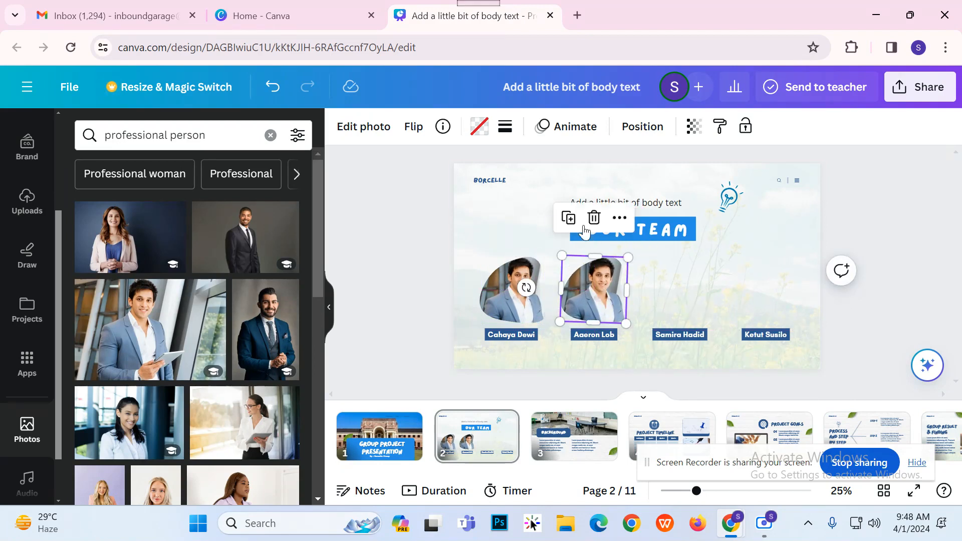
left_click(568, 218)
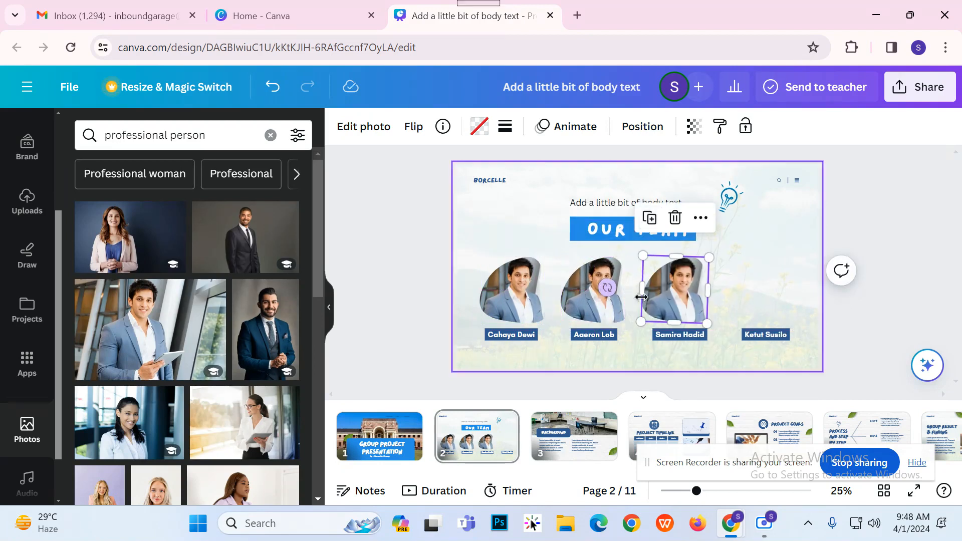
left_click(649, 218)
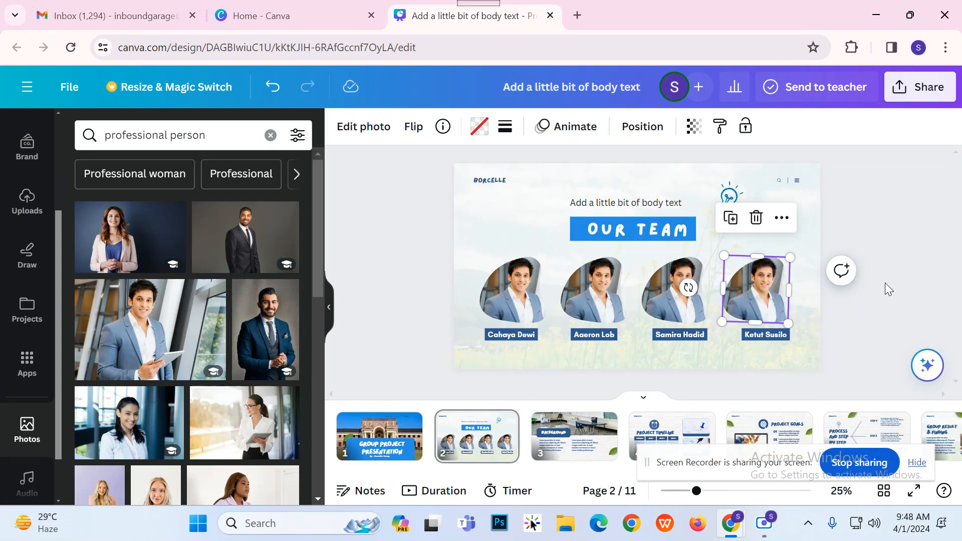
left_click(647, 275)
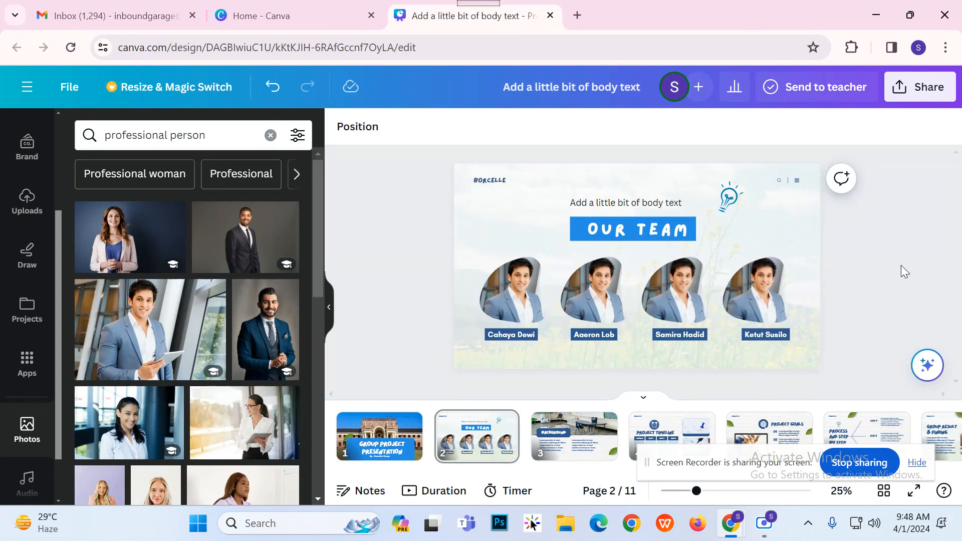
- Fill the second blob frame with the photo of the woman in a pink blazer, rotated -180° and repositioned to show her face
left_click_drag(141, 242, 591, 277)
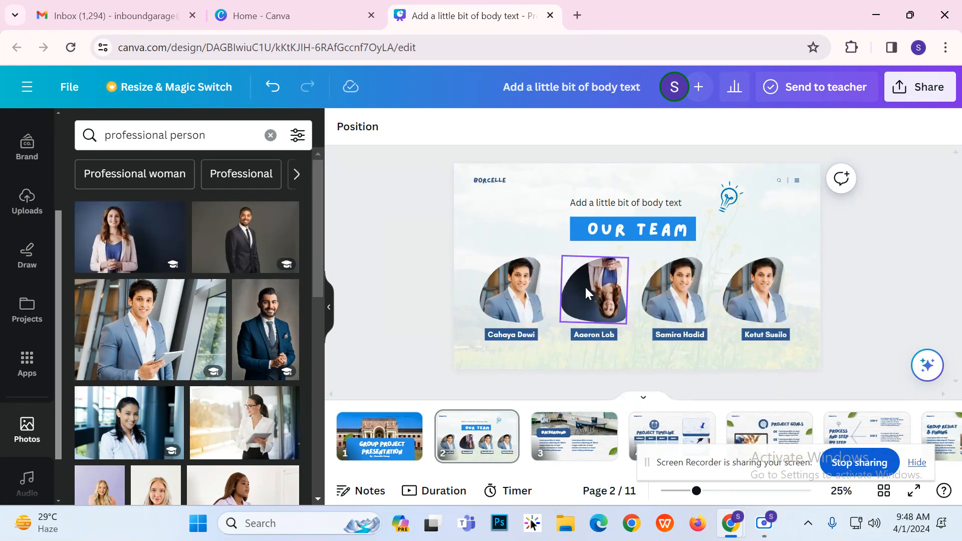
double_click(585, 286)
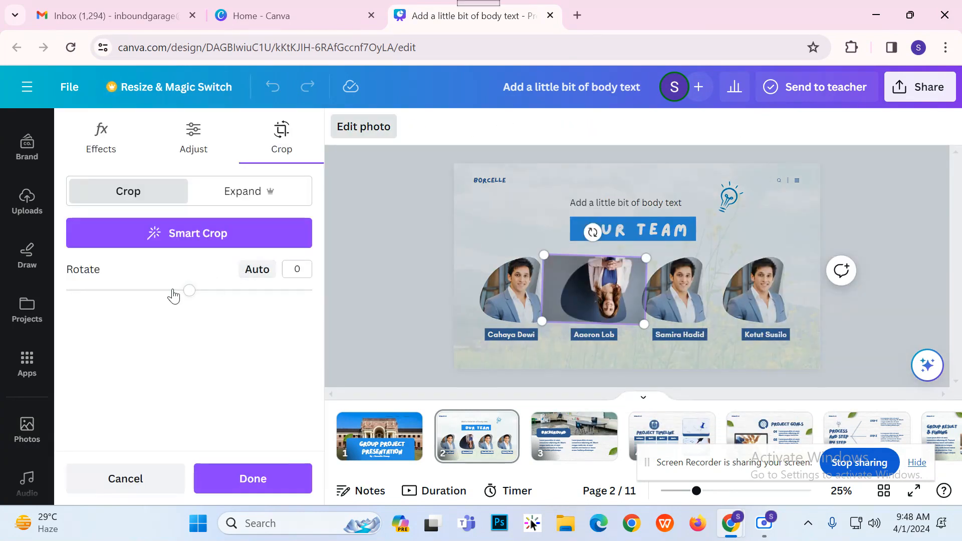
left_click_drag(189, 290, 312, 290)
left_click(357, 246)
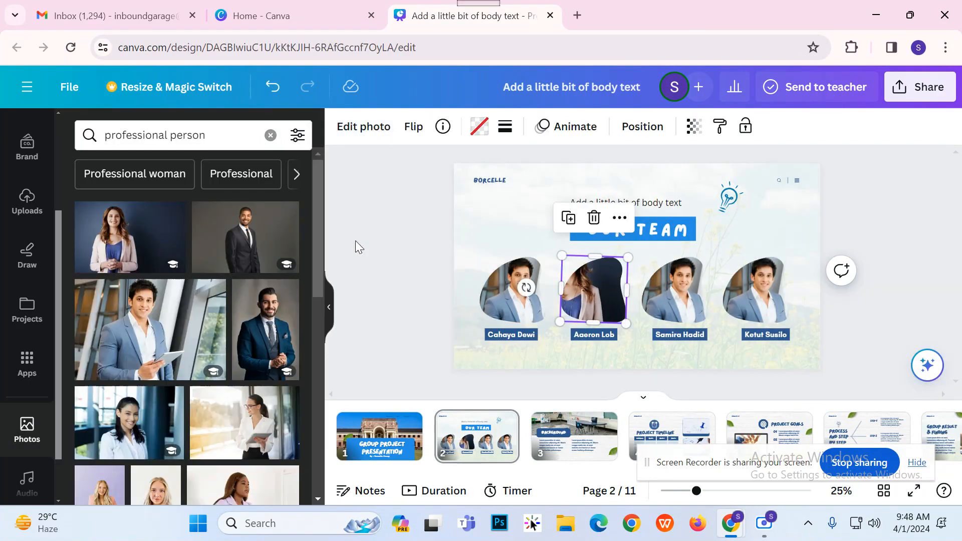
double_click(603, 297)
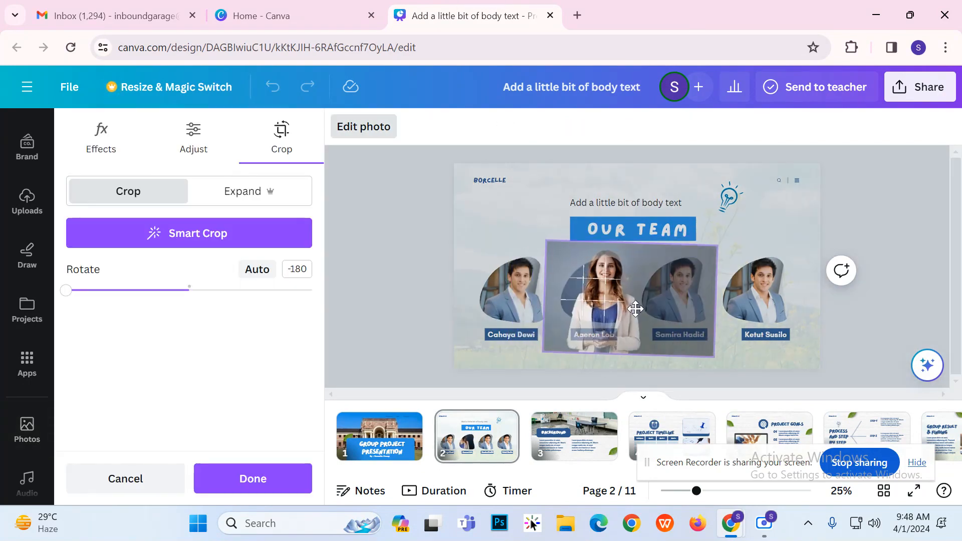
left_click(362, 248)
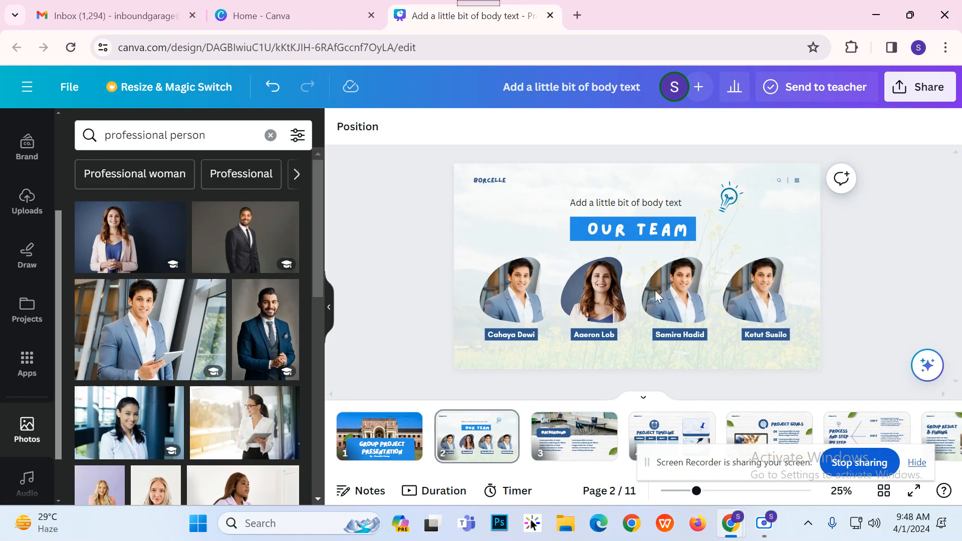
- Fill the third blob frame with the photo of the blonde woman in a red blazer, rotated -180° and repositioned to show her face
left_click(688, 291)
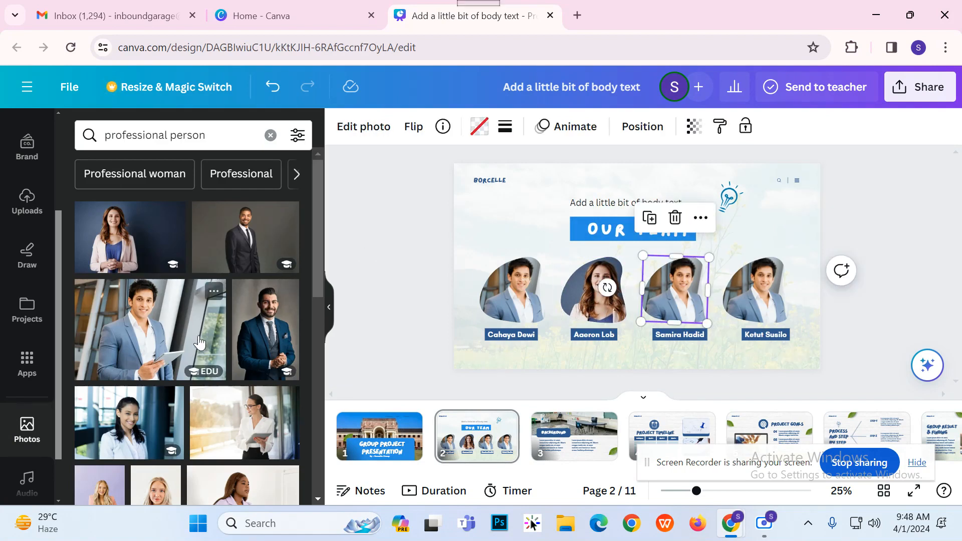
scroll(216, 301, "down", 2)
left_click_drag(157, 443, 663, 294)
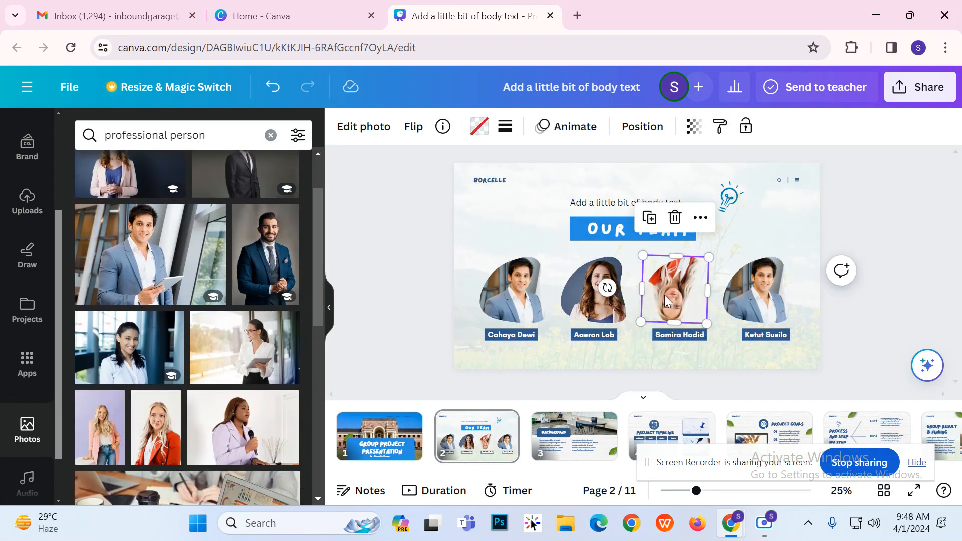
double_click(668, 294)
left_click_drag(189, 291, 312, 290)
left_click(425, 282)
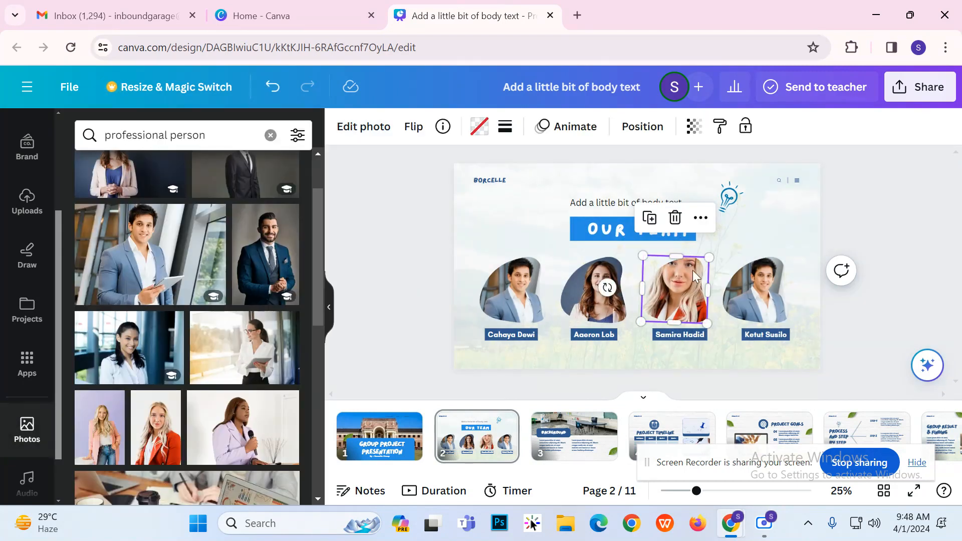
double_click(692, 270)
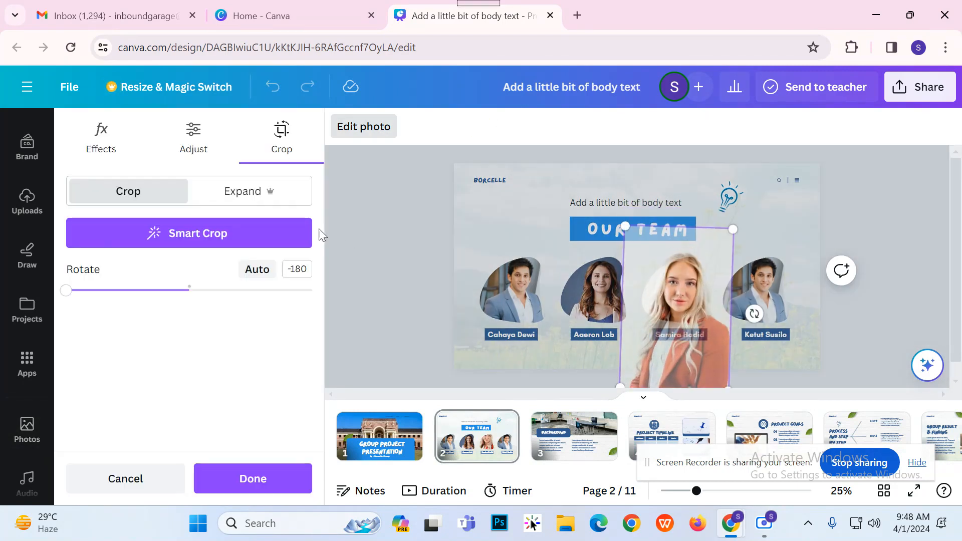
double_click(362, 234)
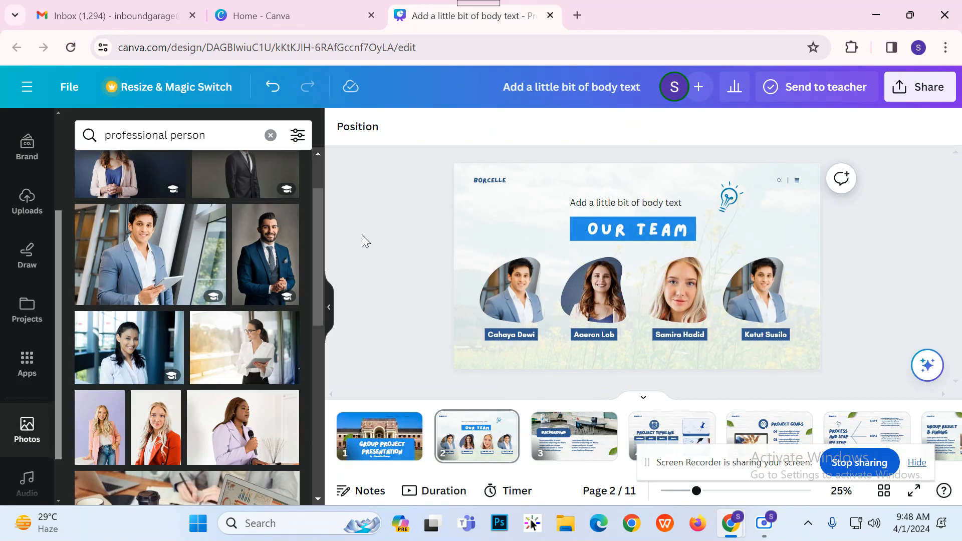
- Fill the fourth blob frame with the photo of the bearded man in a navy suit, rotated upright and repositioned to show his face
left_click(763, 292)
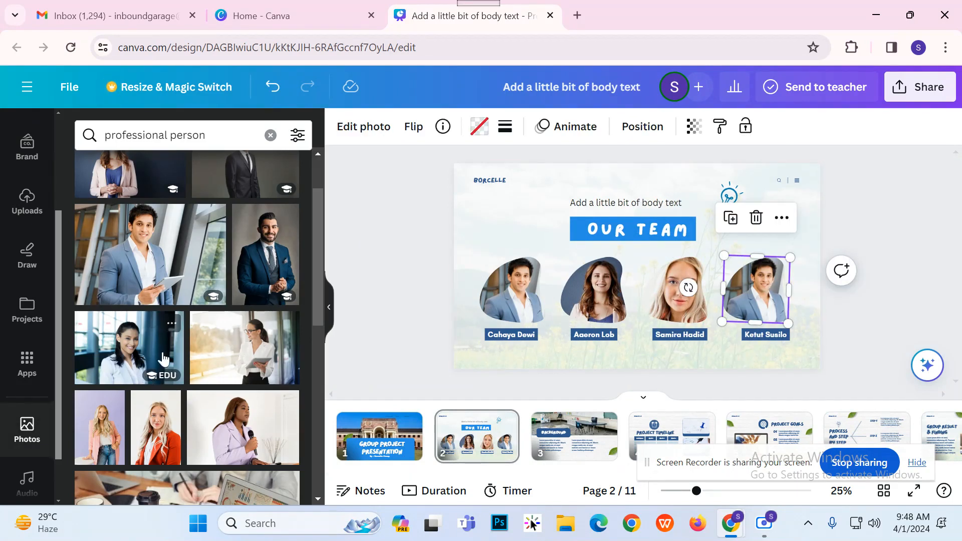
left_click_drag(259, 274, 784, 299)
left_click(818, 186)
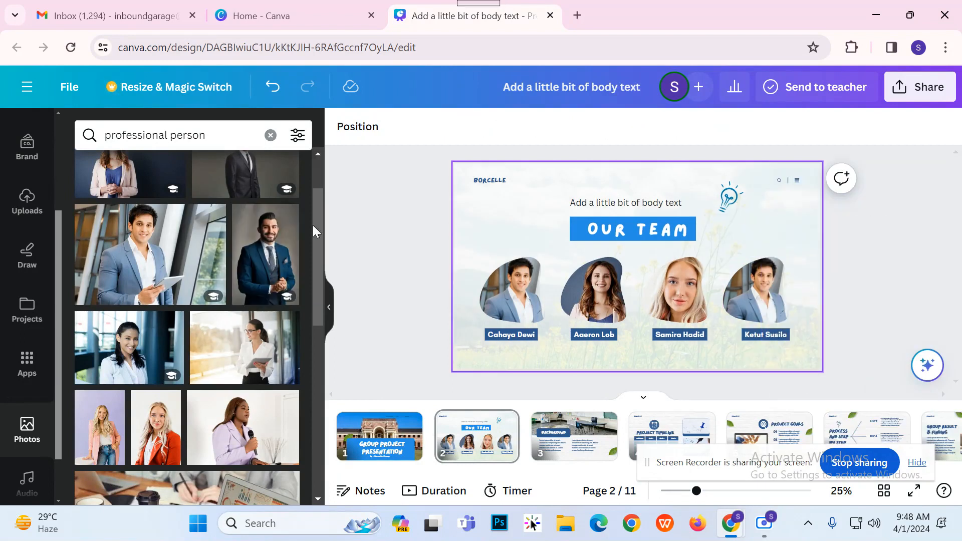
left_click_drag(243, 255, 750, 287)
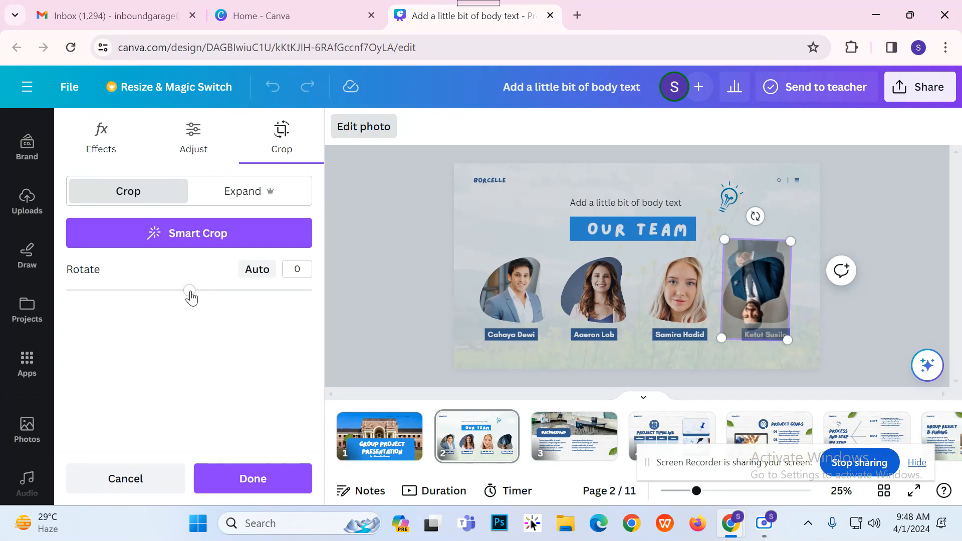
left_click_drag(191, 293, 389, 290)
left_click(417, 272)
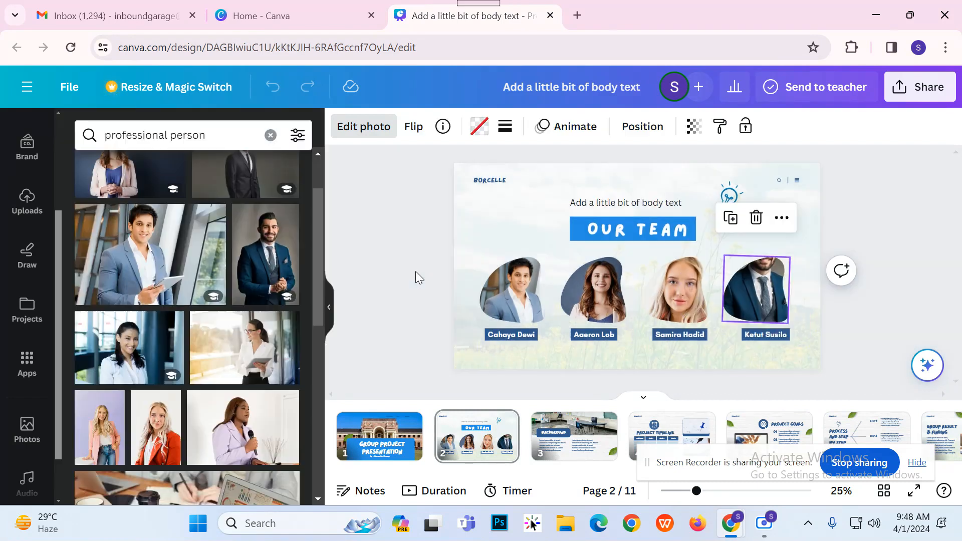
double_click(766, 292)
left_click_drag(767, 292, 769, 312)
left_click(864, 299)
left_click(864, 300)
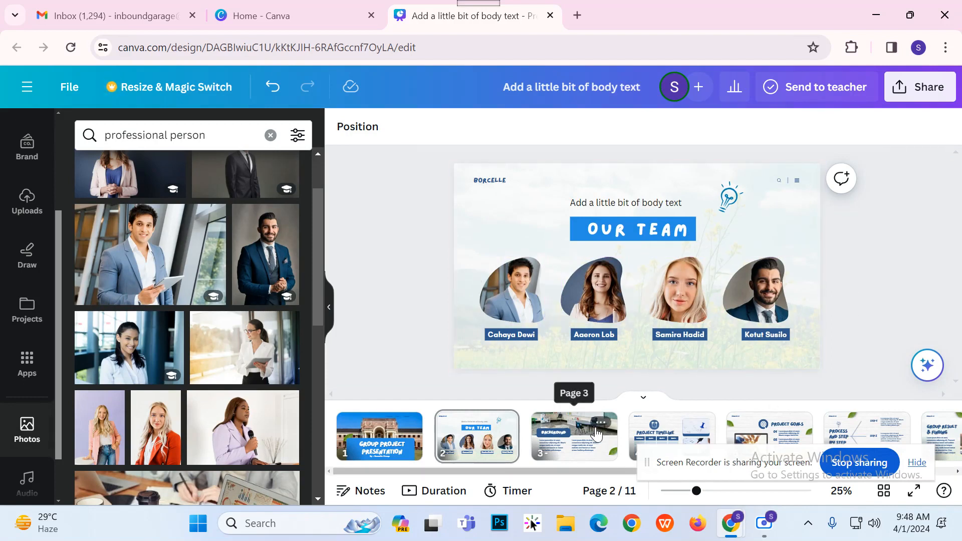
- Delete the classroom photo banner from the Background slide on page 3
left_click(582, 439)
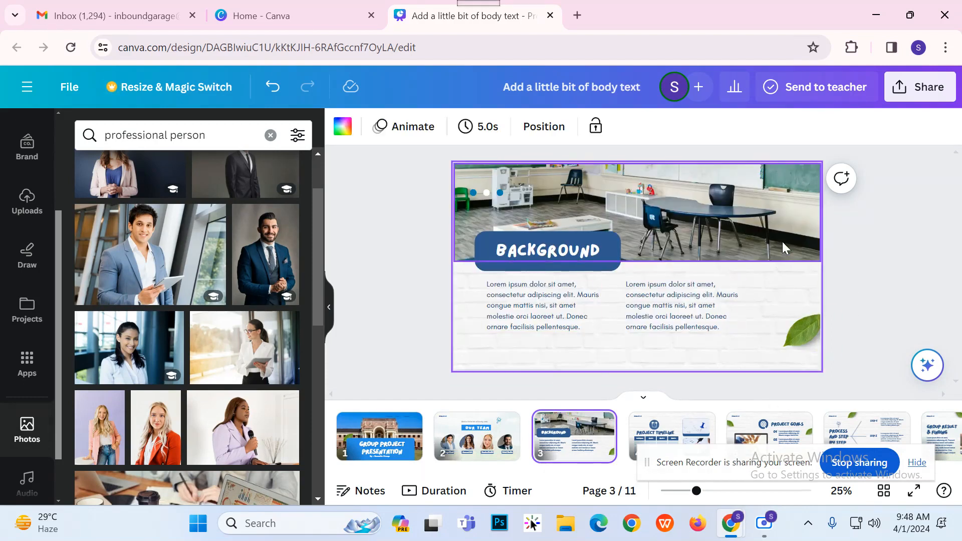
left_click(795, 233)
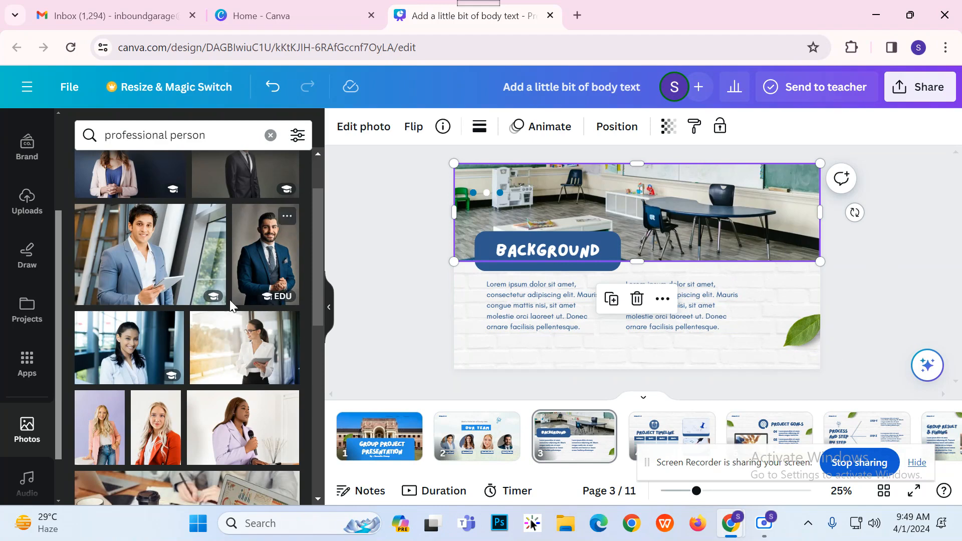
scroll(230, 299, "up", 2)
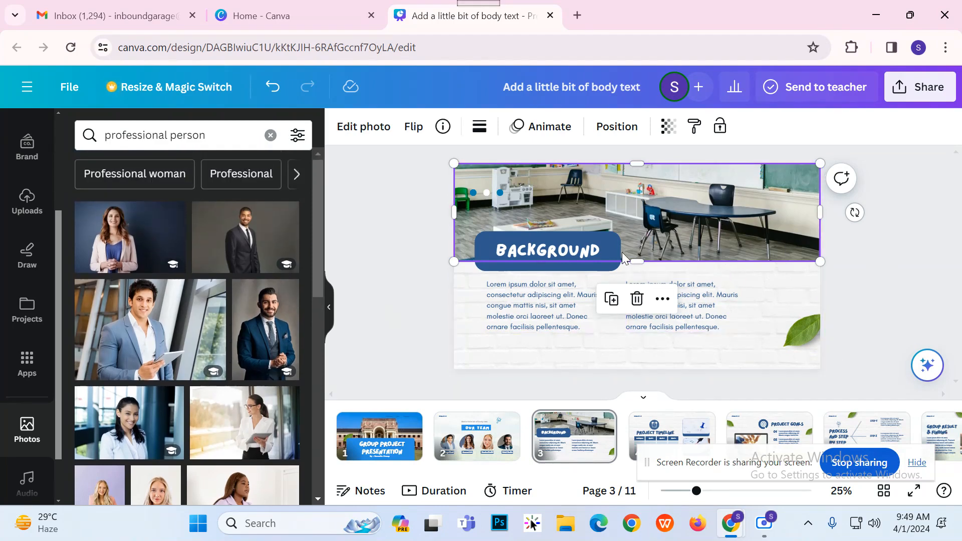
left_click(637, 299)
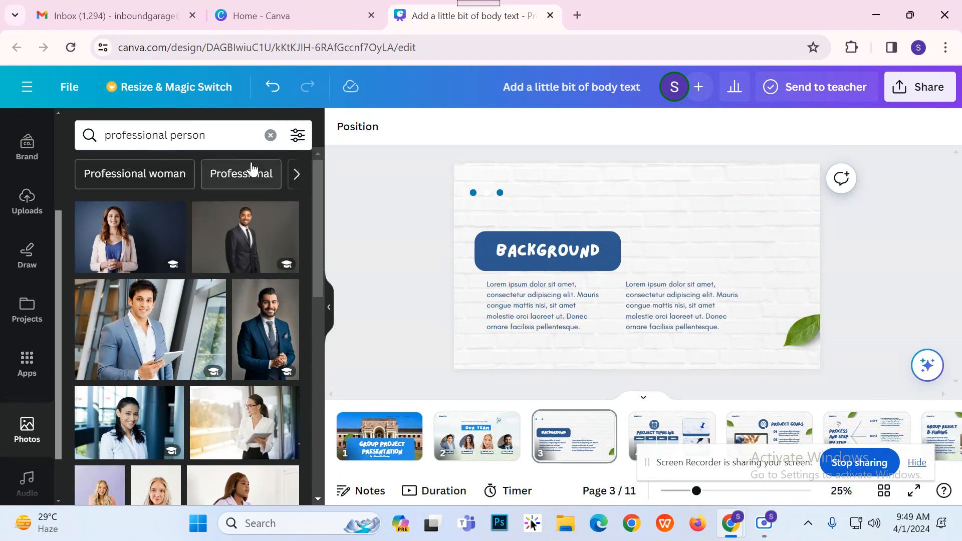
- Search the photo library for "office background"
left_click(249, 138)
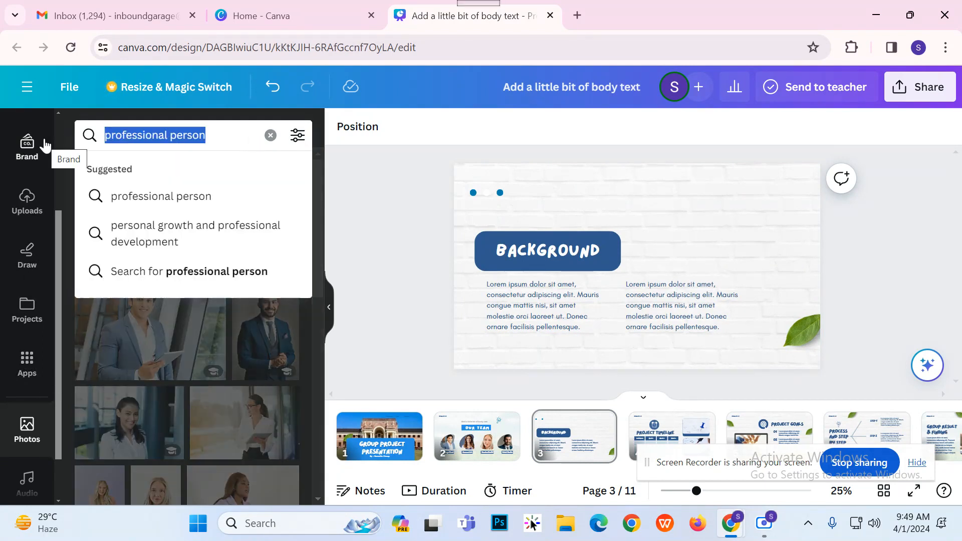
key("BackSpace")
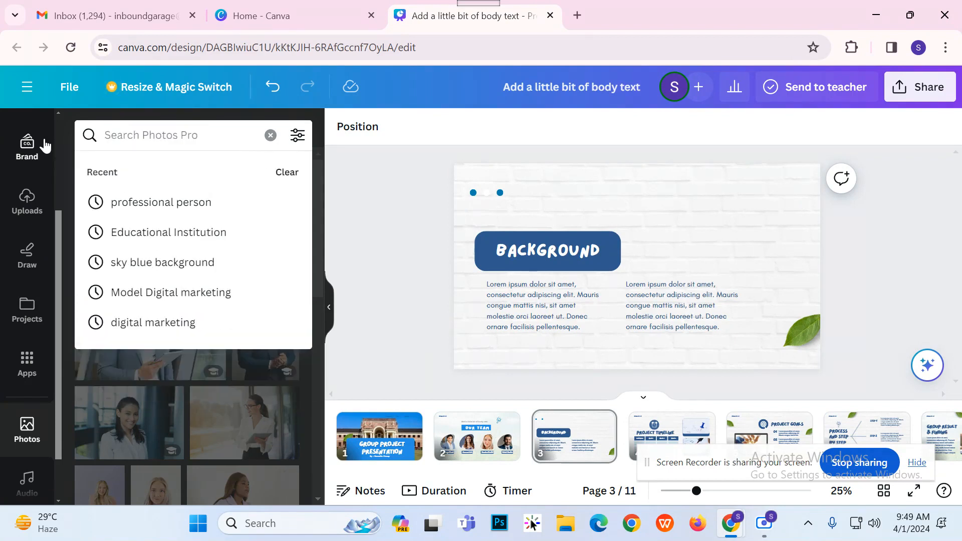
type("offici")
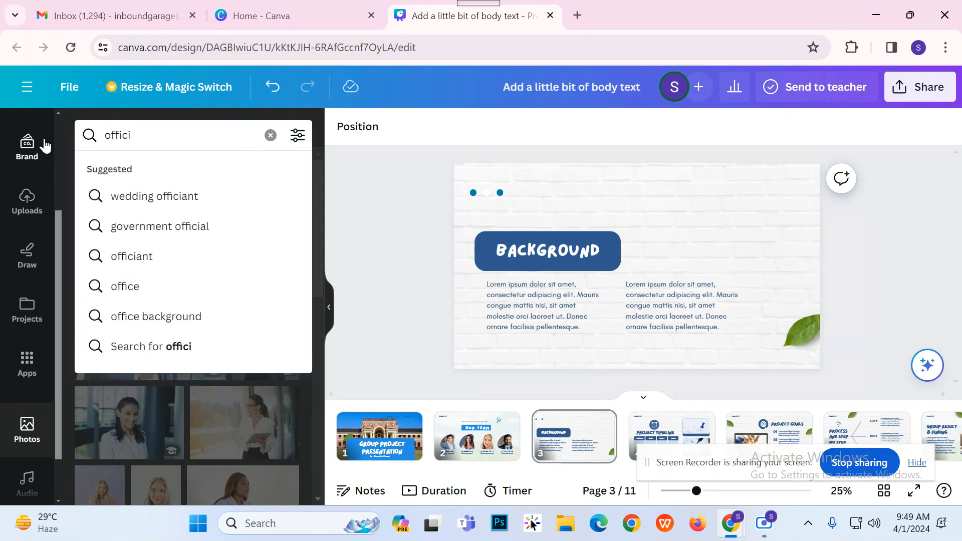
type("e")
key("BackSpace")
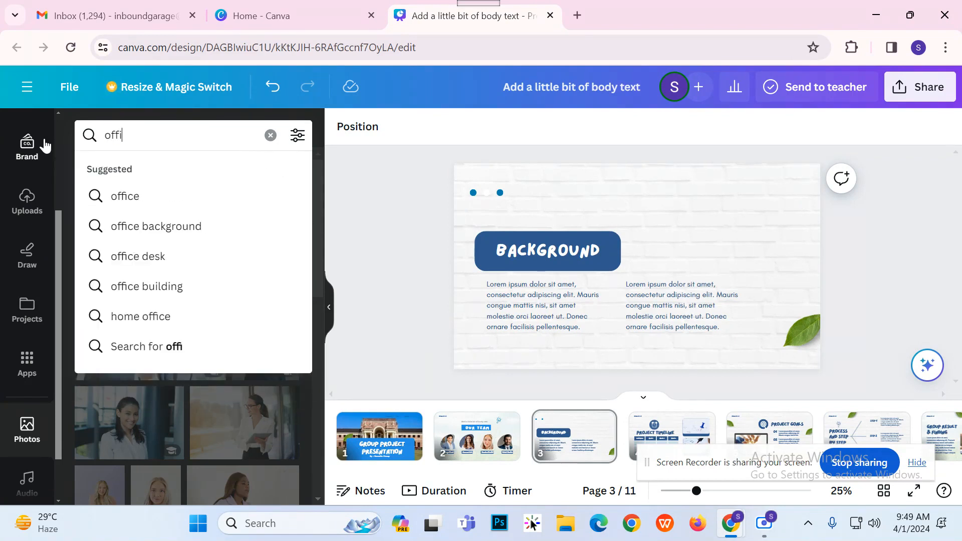
left_click(142, 227)
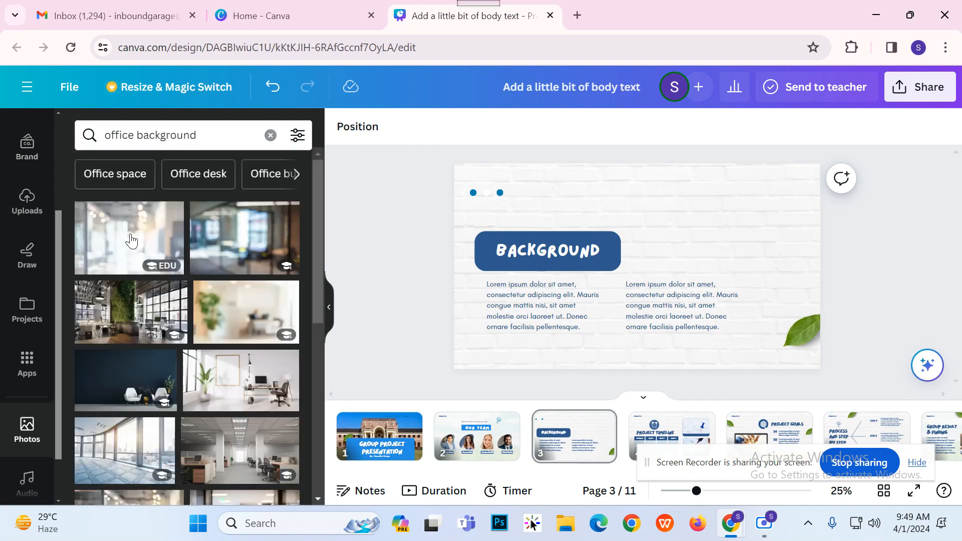
- Try the dark wall photo with two white chairs as the Background slide's banner, cropped in height, and delete it
scroll(187, 307, "down", 2)
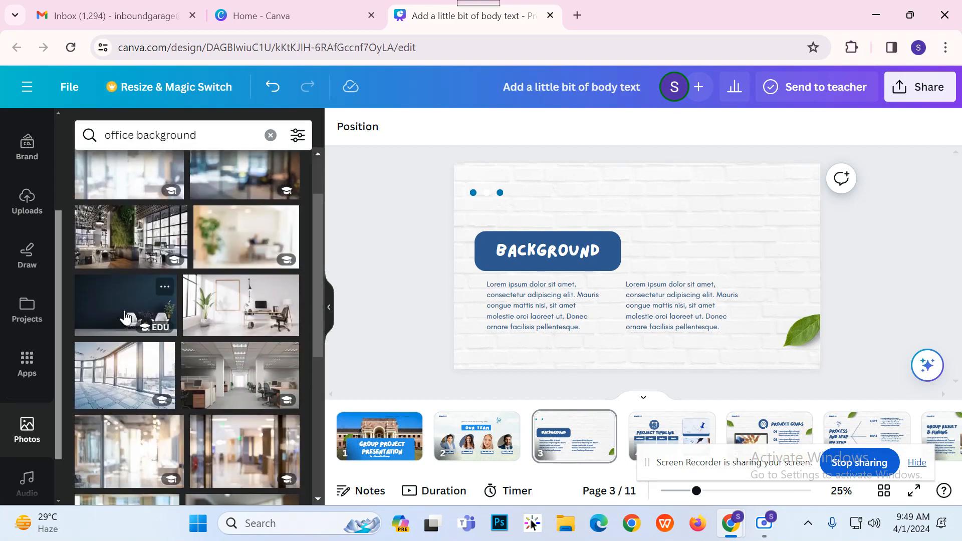
scroll(125, 306, "down", 1)
left_click_drag(122, 228, 467, 193)
left_click(90, 241)
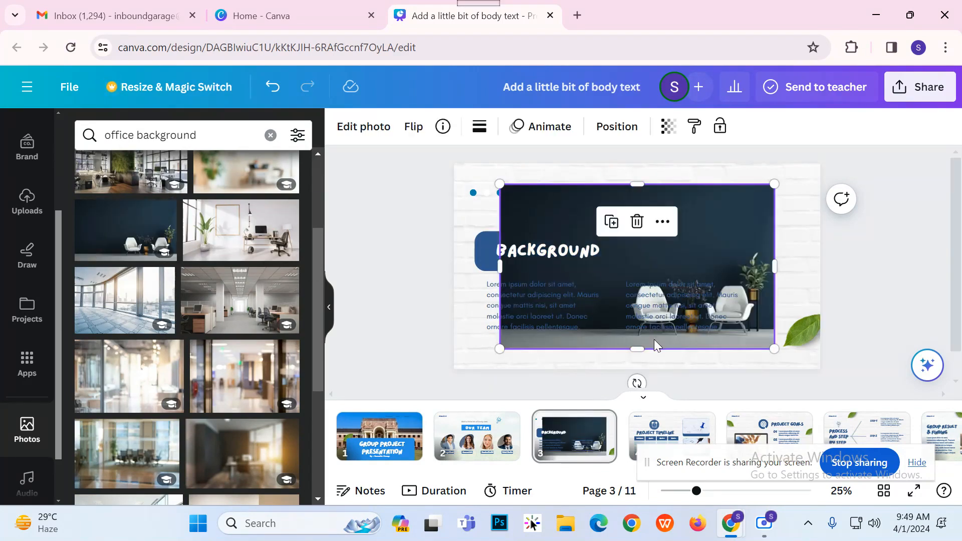
left_click_drag(637, 349, 646, 253)
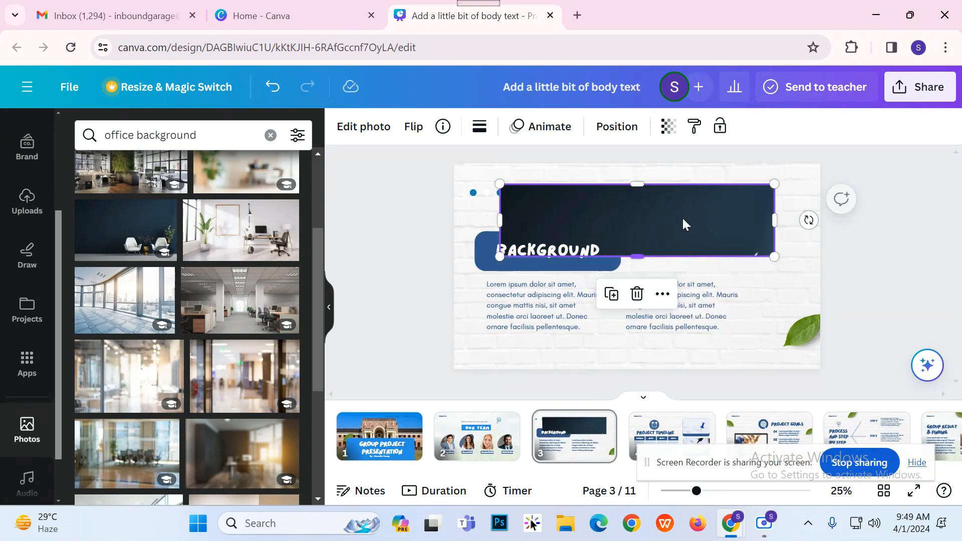
left_click(637, 293)
- Browse the office background photos for a banner image that suits the Background slide
scroll(161, 366, "down", 3)
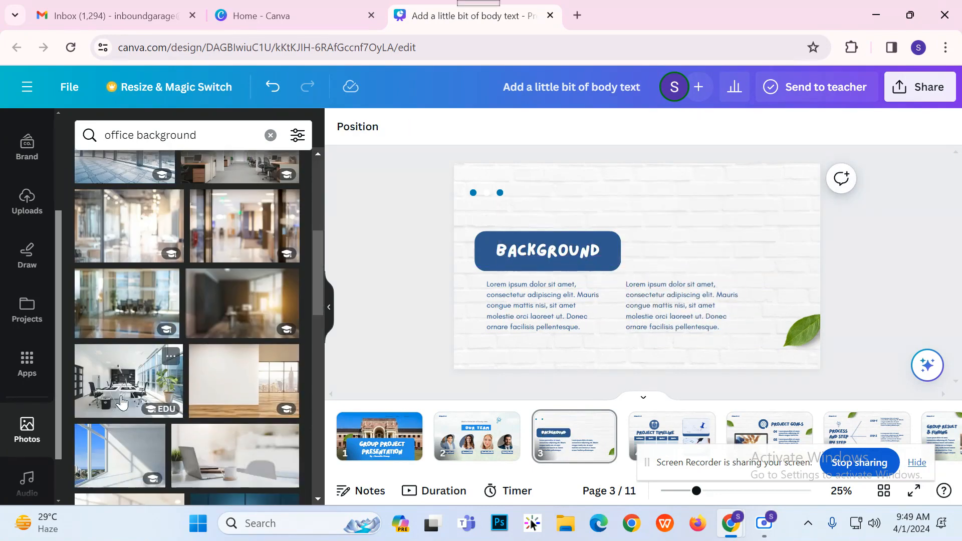
scroll(165, 370, "down", 5)
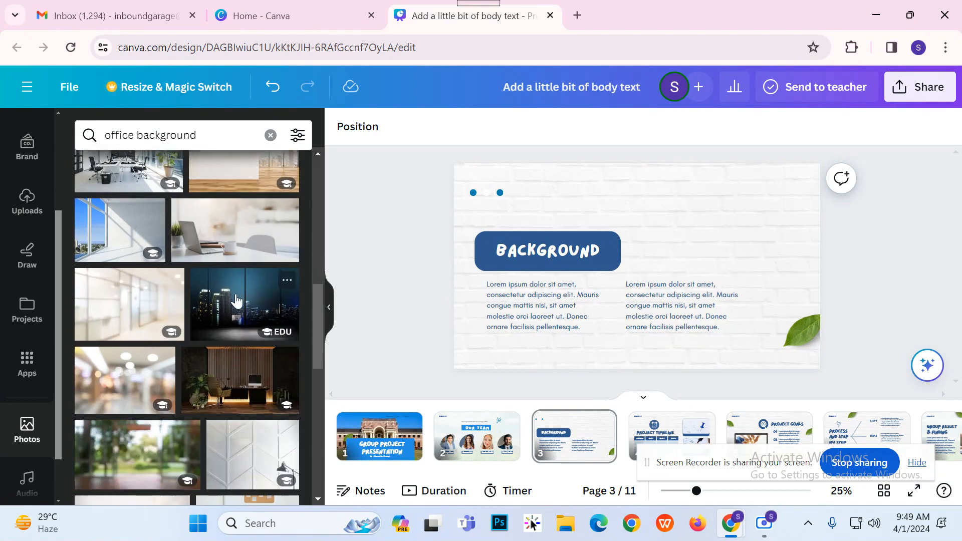
scroll(246, 371, "down", 5)
scroll(226, 361, "down", 5)
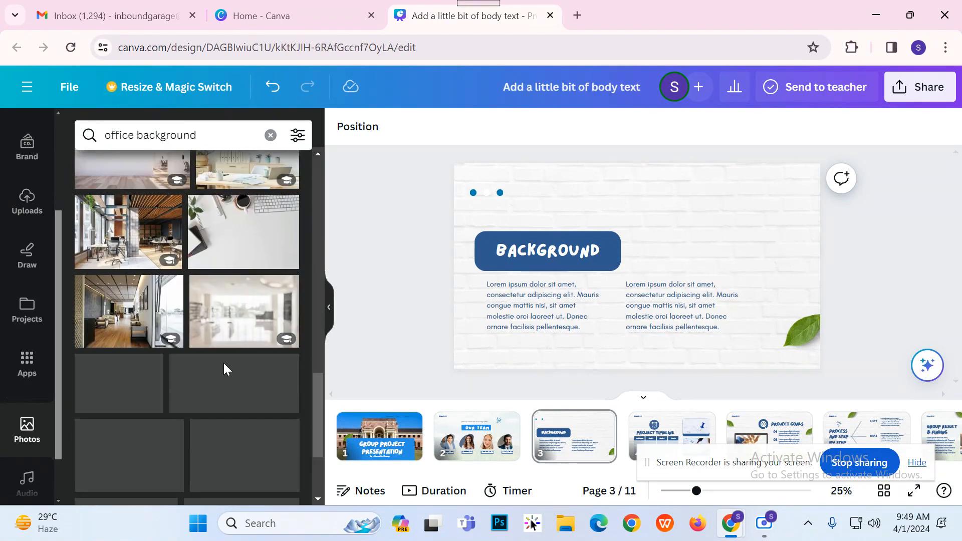
scroll(226, 364, "down", 3)
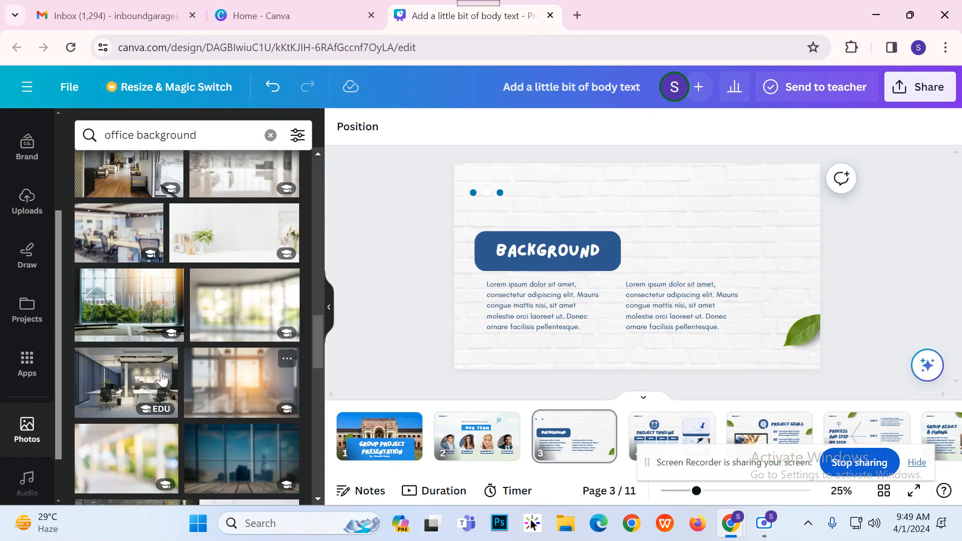
scroll(146, 376, "down", 6)
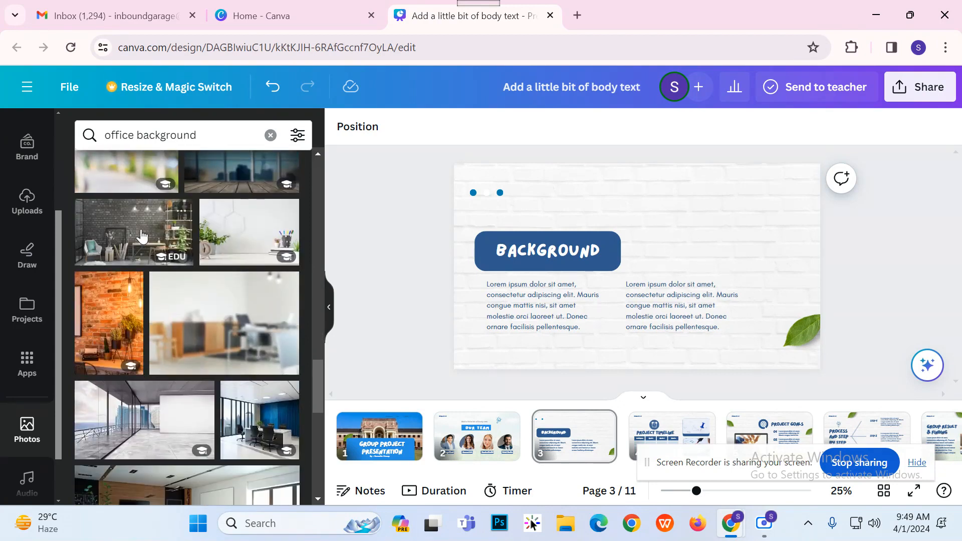
scroll(141, 235, "down", 2)
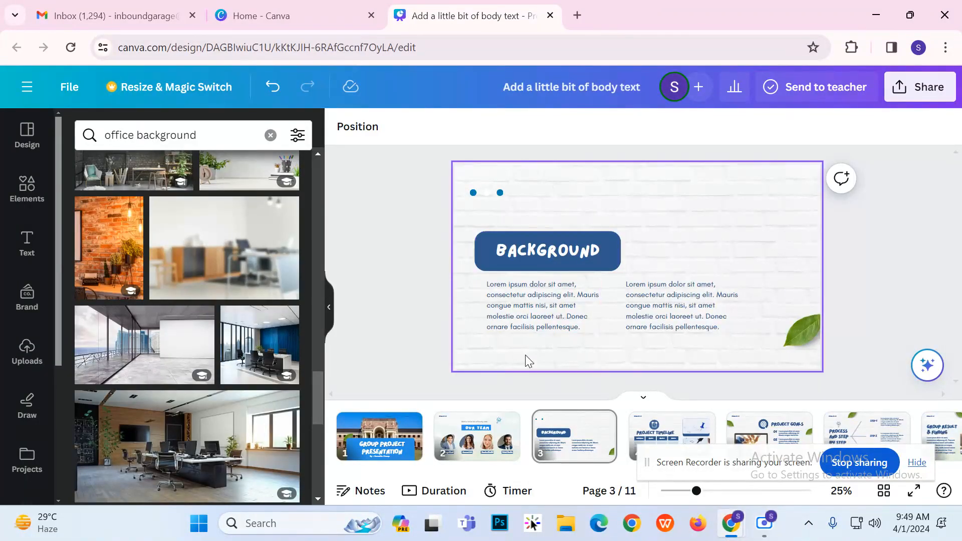
scroll(215, 351, "down", 10)
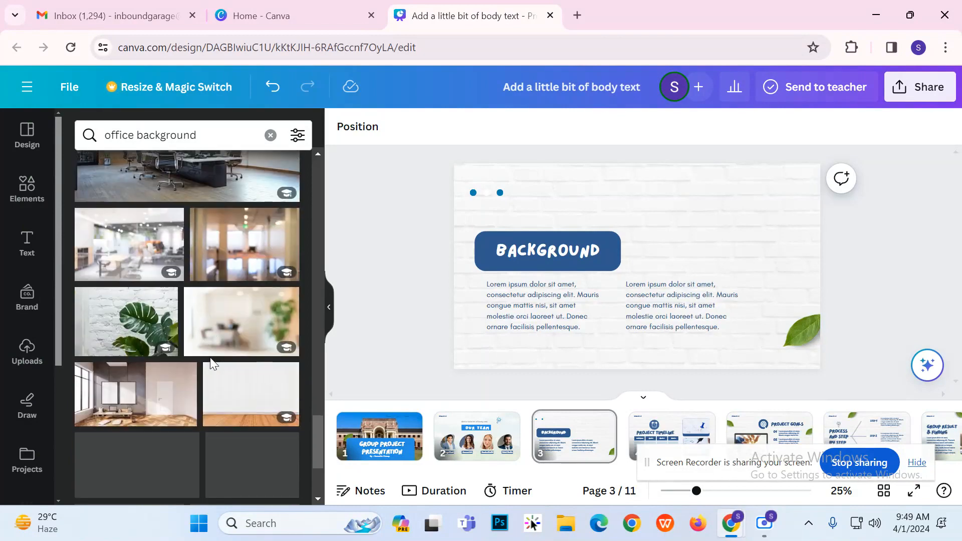
scroll(209, 361, "down", 6)
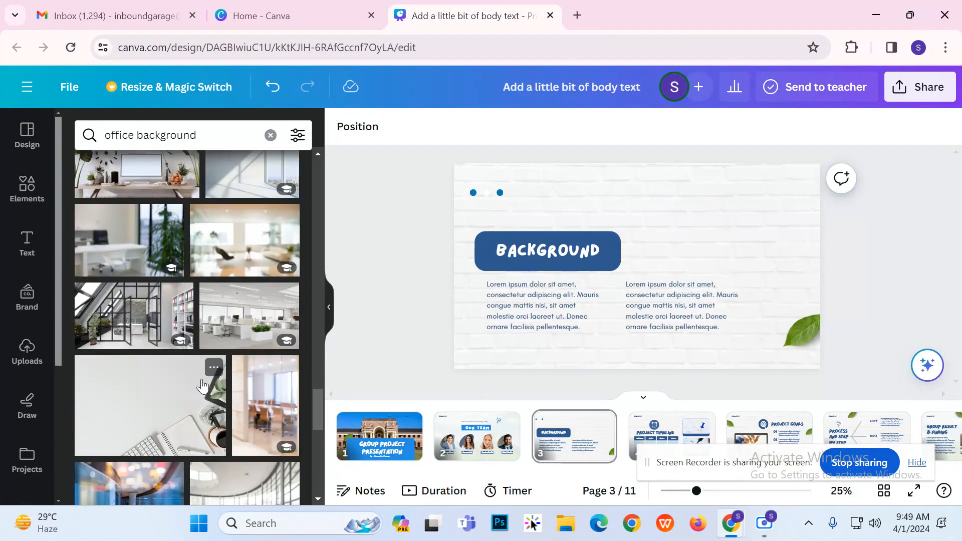
scroll(168, 368, "down", 5)
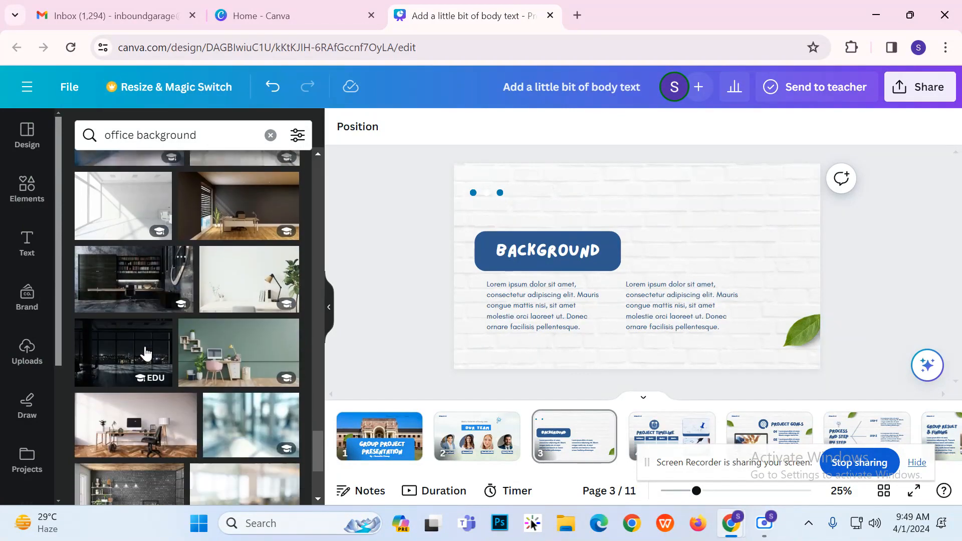
scroll(103, 266, "up", 2)
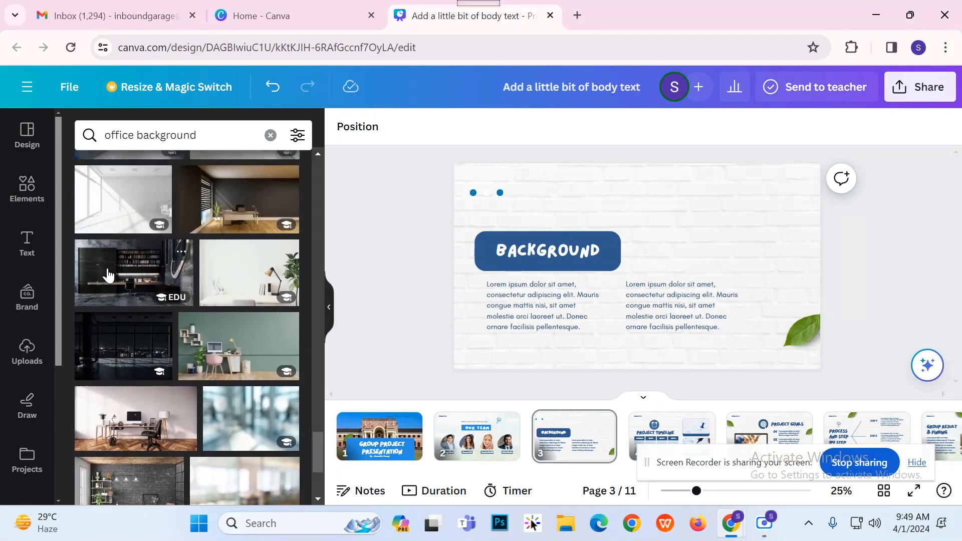
- Add the dark office photo with bookshelves along the Background slide's top edge, cropped to a full-width banner ending at the heading label
left_click(108, 275)
left_click_drag(634, 348, 639, 264)
left_click_drag(527, 210, 490, 189)
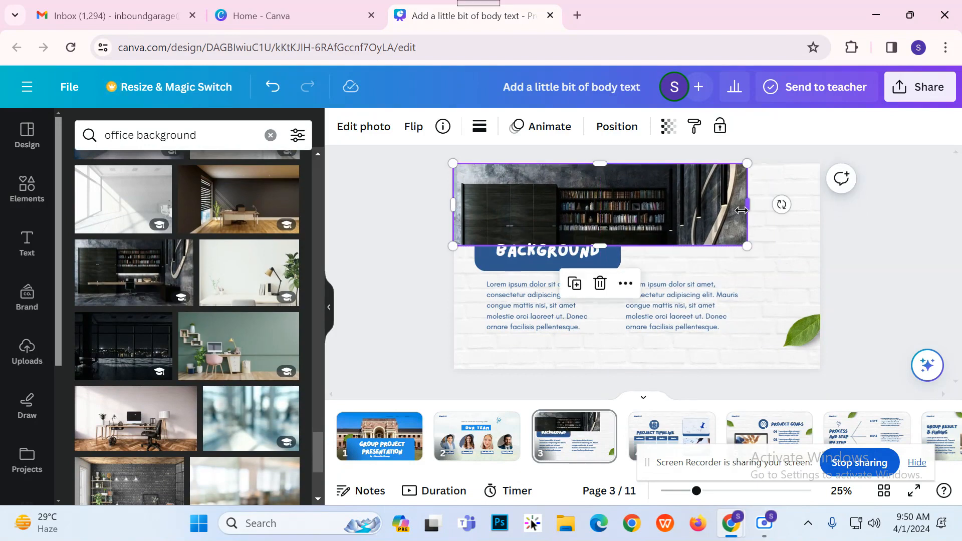
left_click_drag(741, 211, 827, 208)
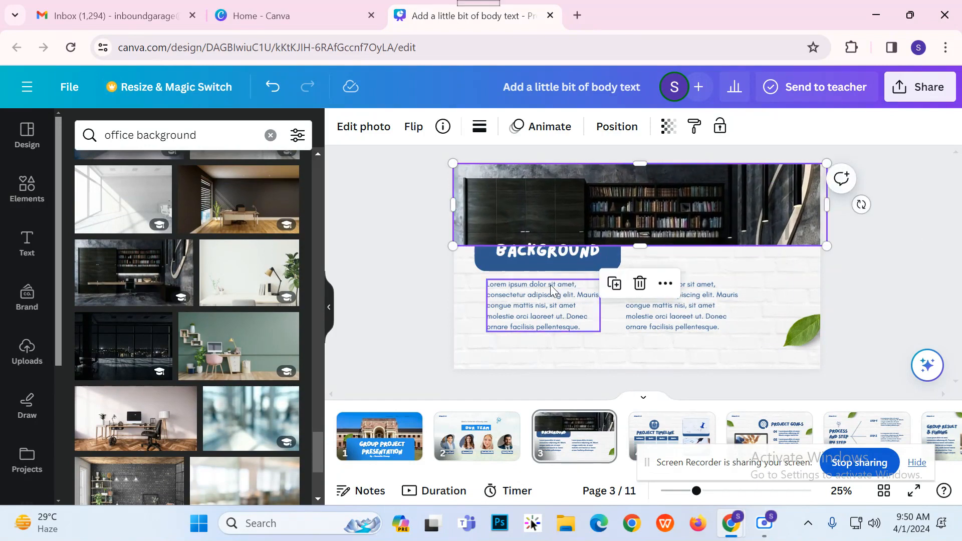
left_click(434, 278)
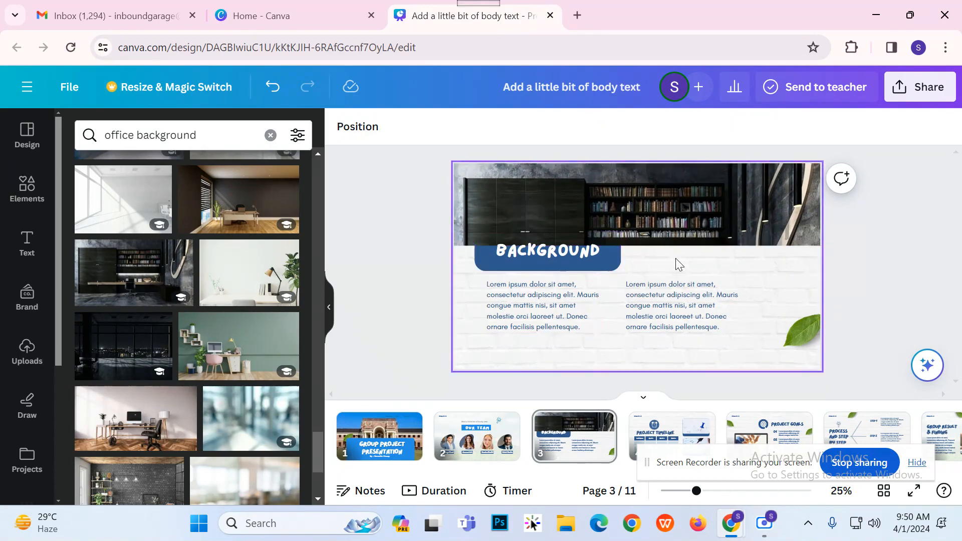
left_click(671, 245)
left_click_drag(665, 244, 659, 227)
left_click(923, 263)
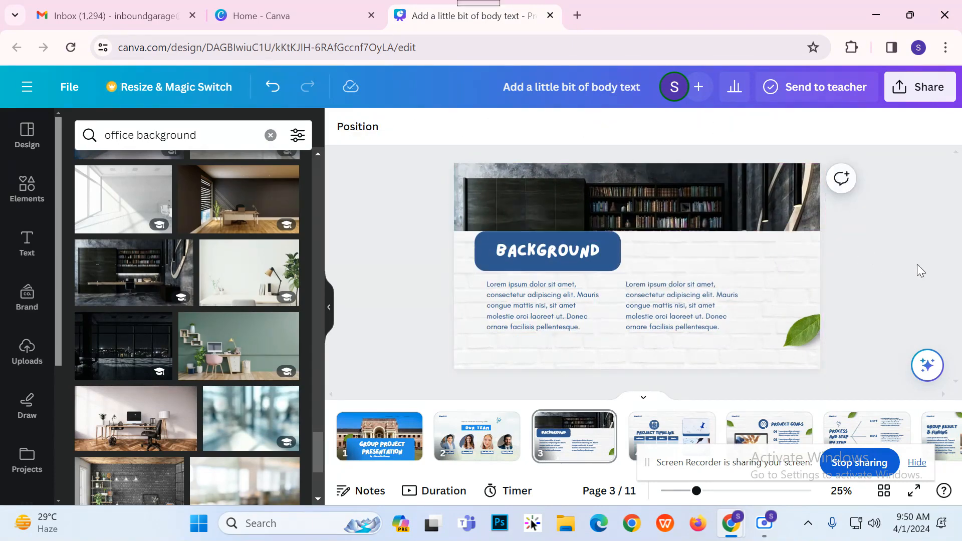
left_click(818, 218)
left_click(882, 271)
left_click(775, 277)
left_click(930, 275)
double_click(727, 359)
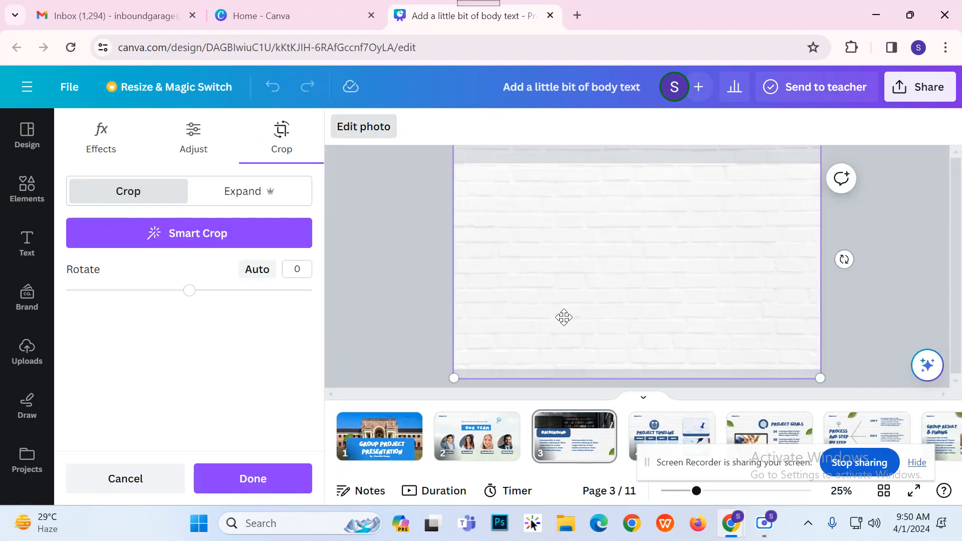
left_click(423, 271)
double_click(551, 352)
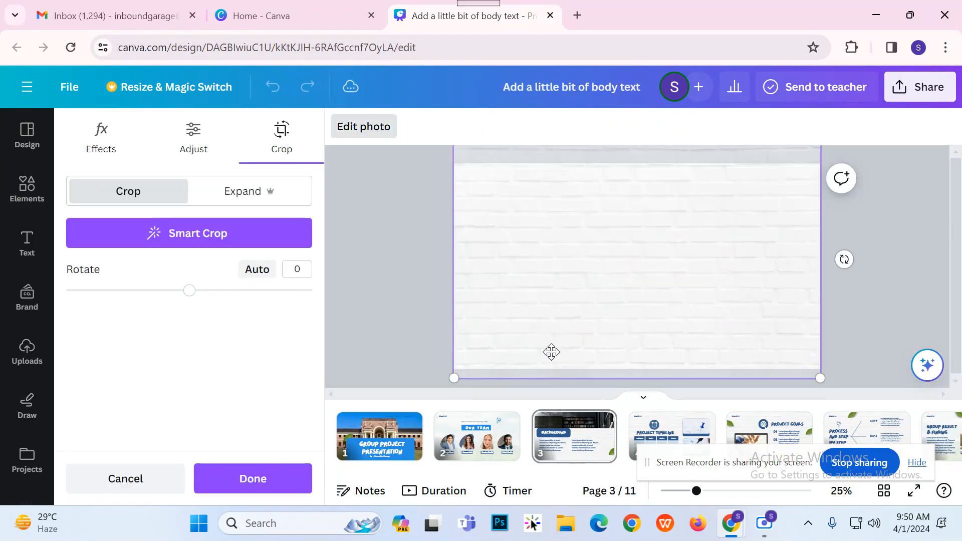
left_click(424, 259)
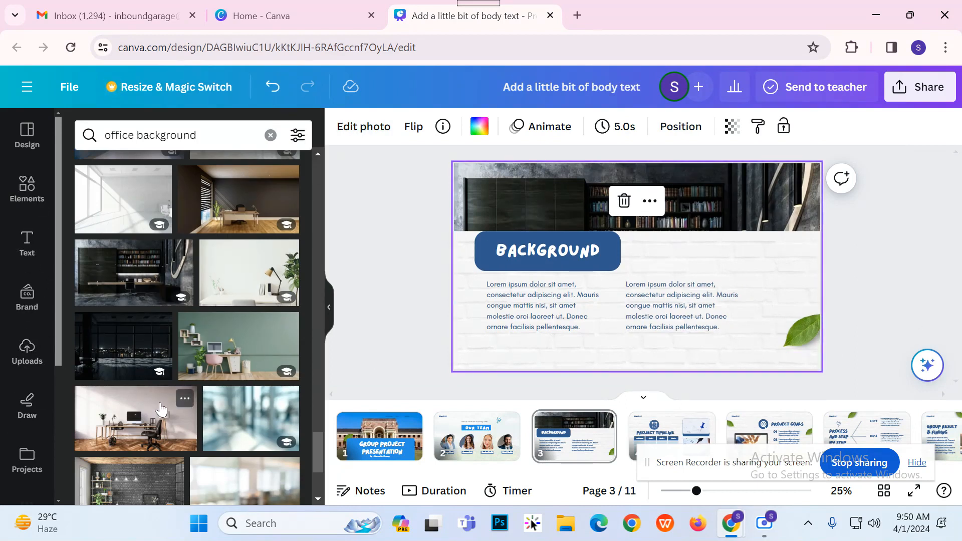
scroll(49, 401, "down", 2)
scroll(49, 401, "down", 1)
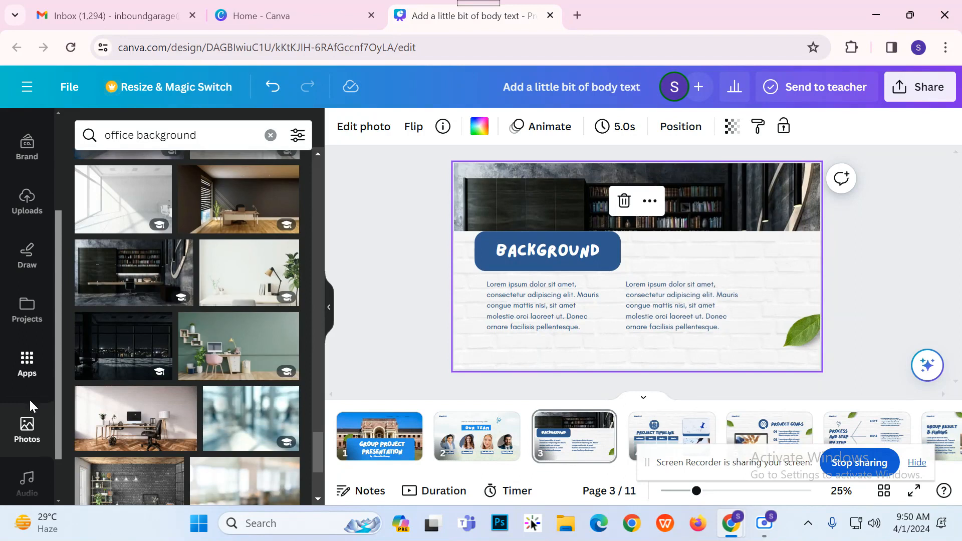
- Search the photo library for "texture"
left_click(27, 436)
left_click(143, 133)
type("textur")
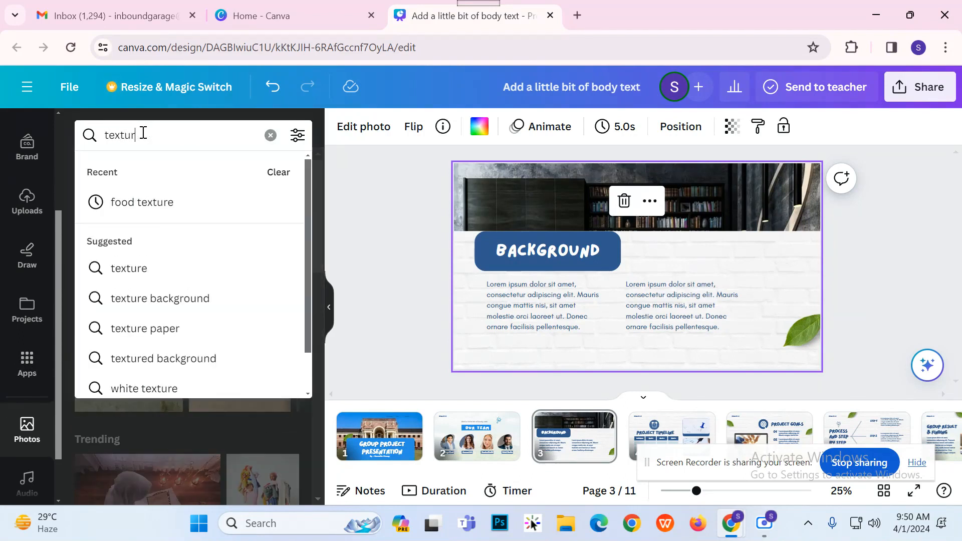
type("e")
key("Return")
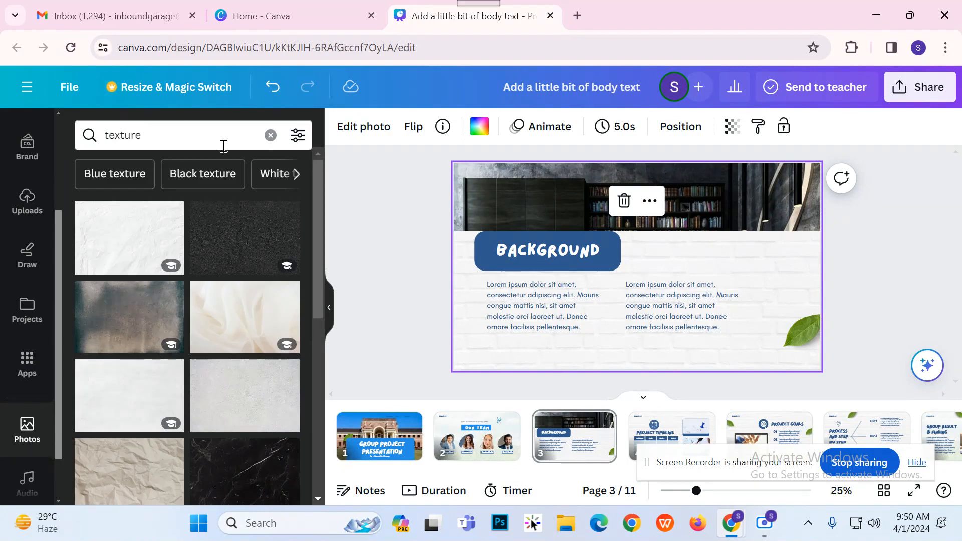
- Try the crumpled beige paper photo and the white silk photo as the Background slide's page background
scroll(253, 281, "down", 5)
left_click_drag(144, 254, 462, 305)
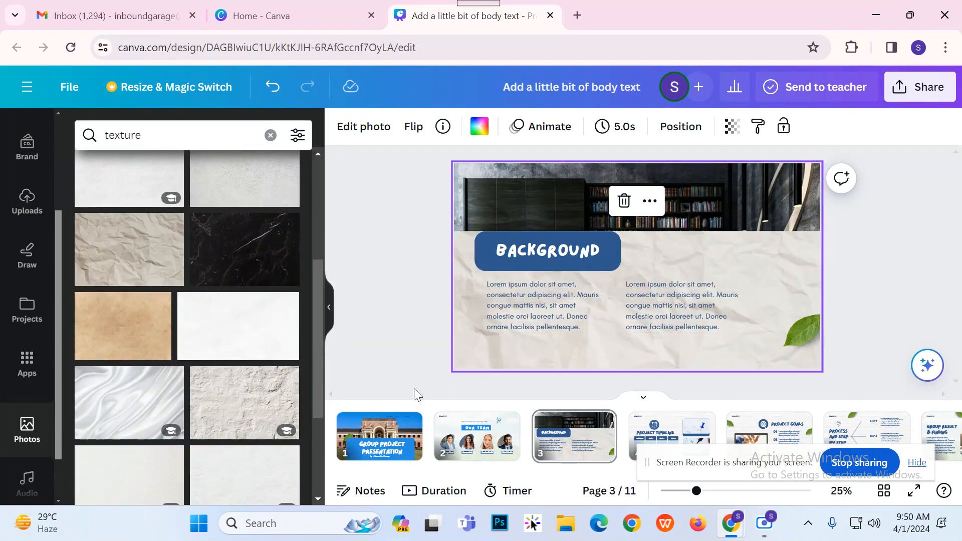
left_click_drag(116, 404, 516, 361)
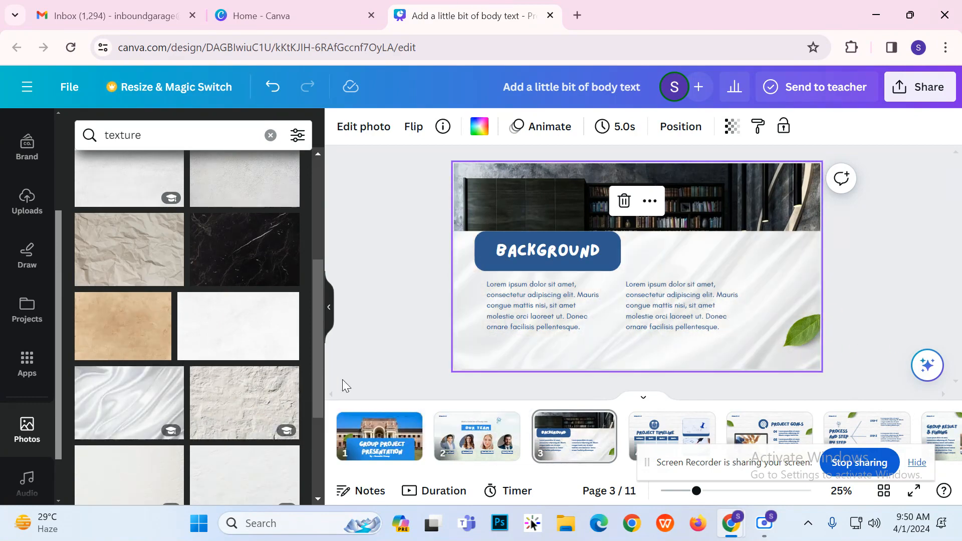
- Set the plain off-white paper texture as the Background slide's page background, keeping the bookshelf banner, and deselect the page
scroll(105, 341, "down", 3)
left_click_drag(135, 342, 471, 266)
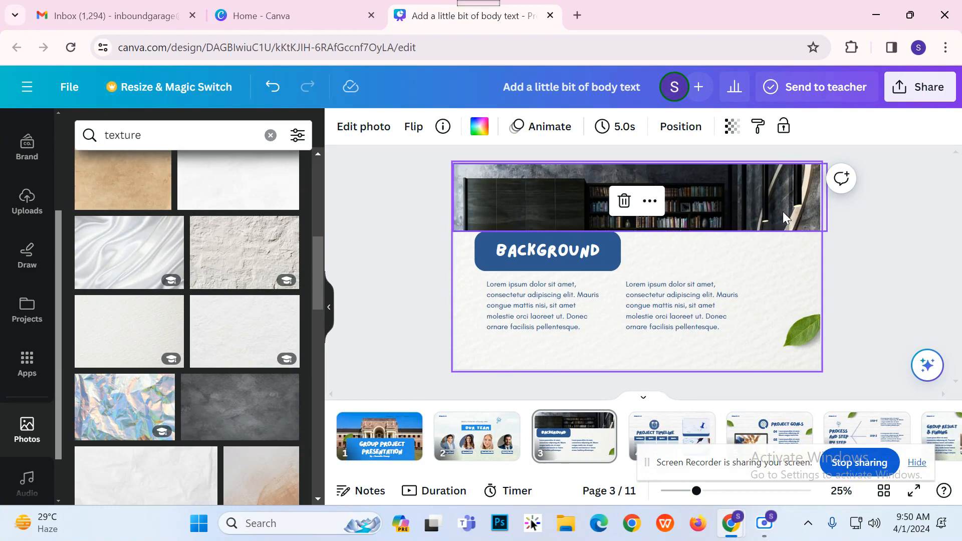
left_click(908, 208)
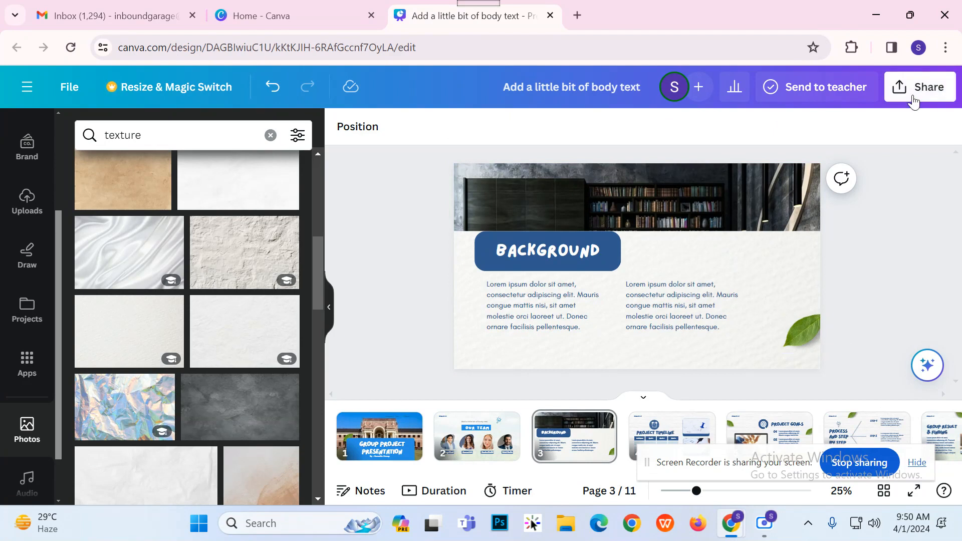
- Show the slides as a timeline with durations and preview playback from the cover into the Our Team slide
left_click(424, 498)
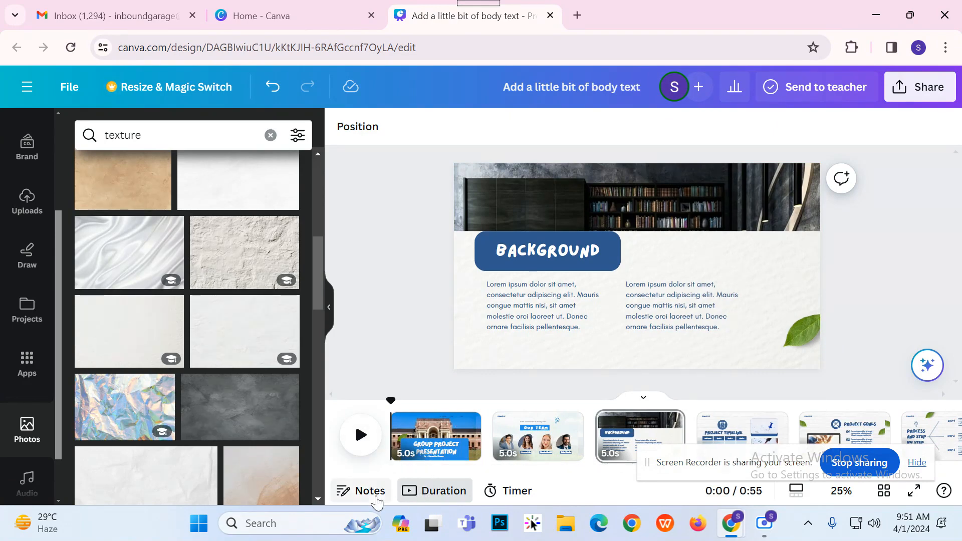
left_click(365, 450)
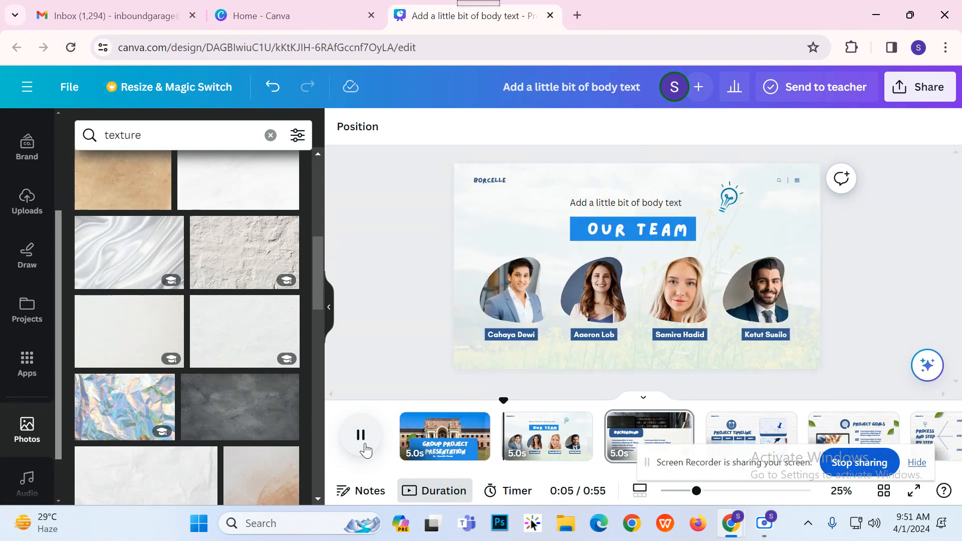
left_click(365, 450)
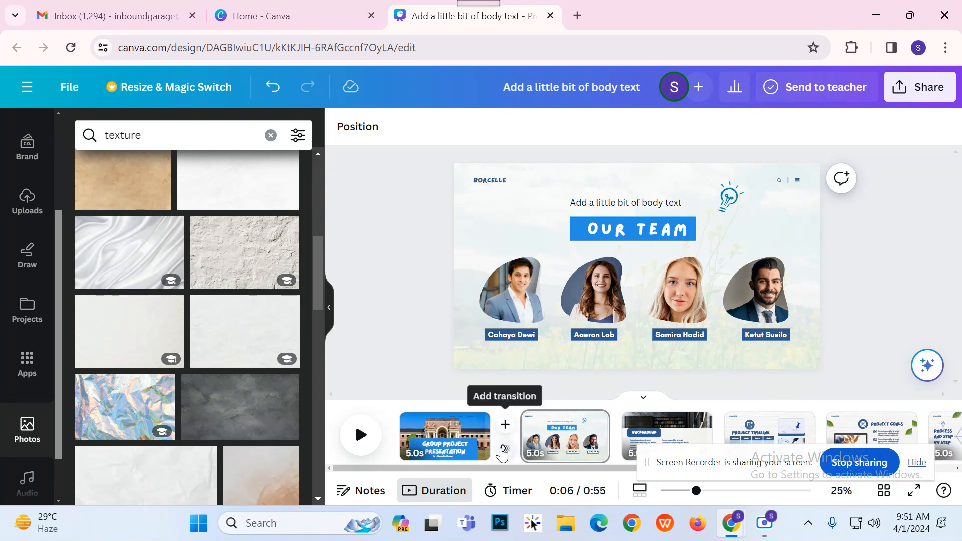
- Add a Flow transition between the cover and the Our Team slide
left_click(502, 454)
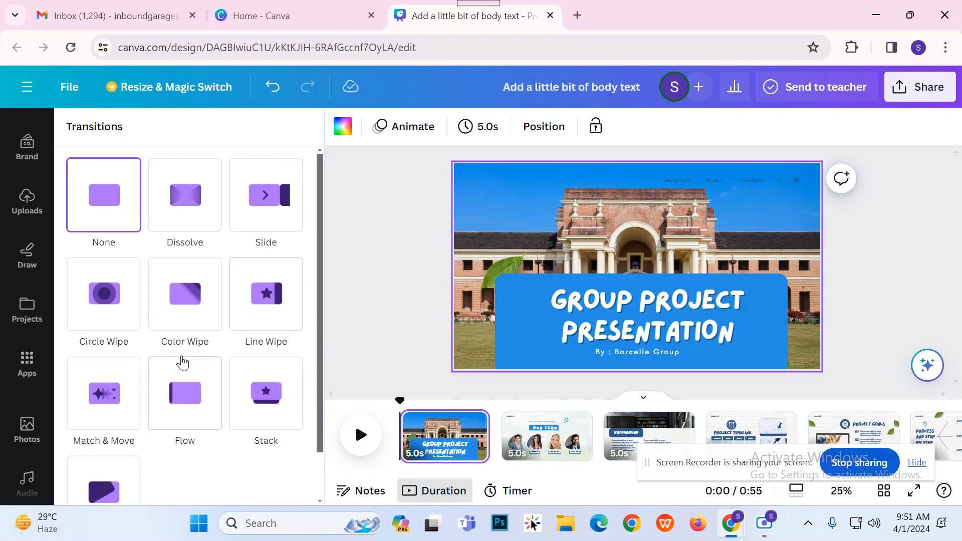
scroll(150, 371, "down", 1)
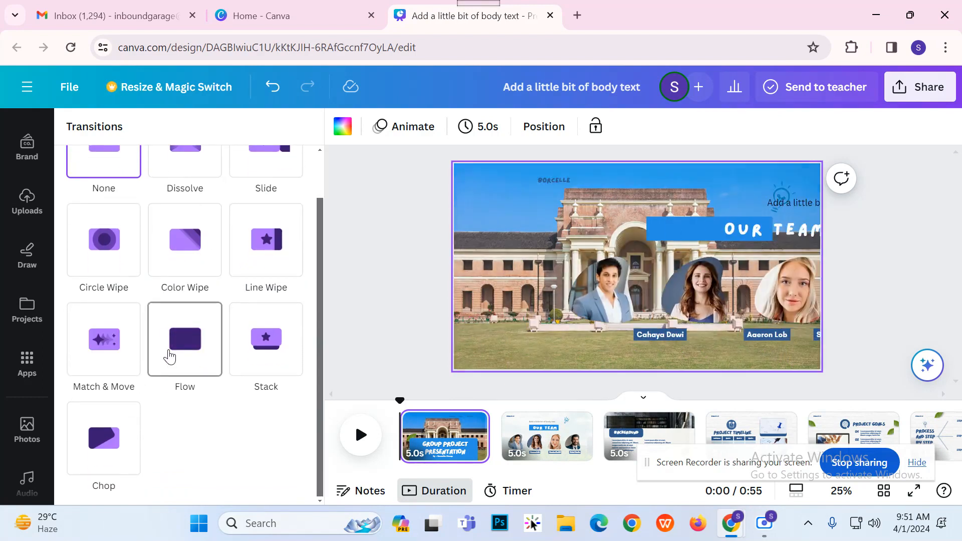
left_click(169, 356)
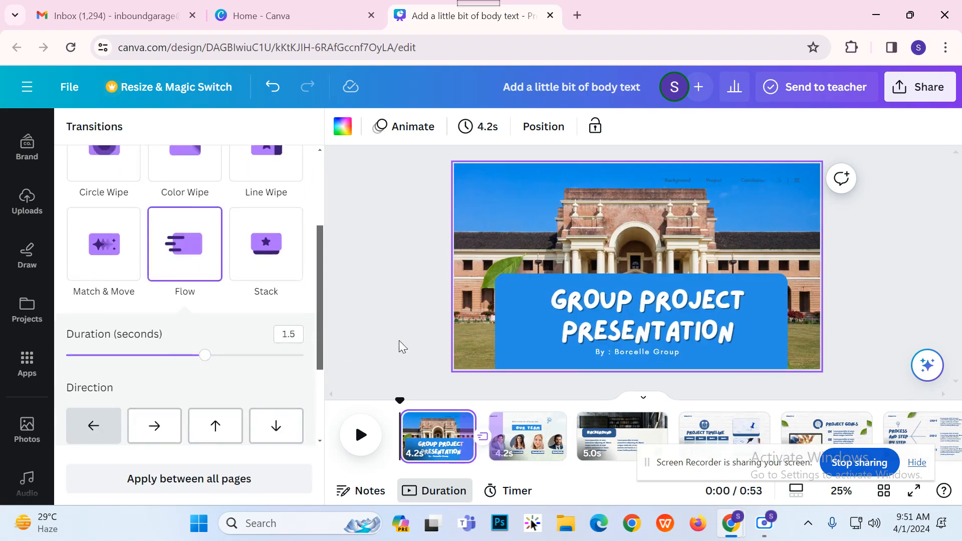
left_click(431, 347)
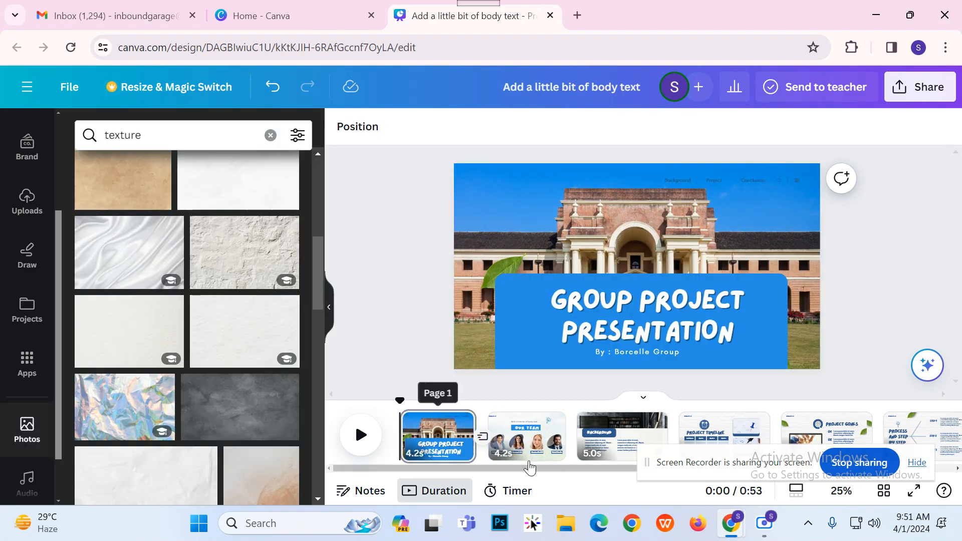
- Add a Circle Wipe transition between the Our Team and Background slides
left_click(576, 446)
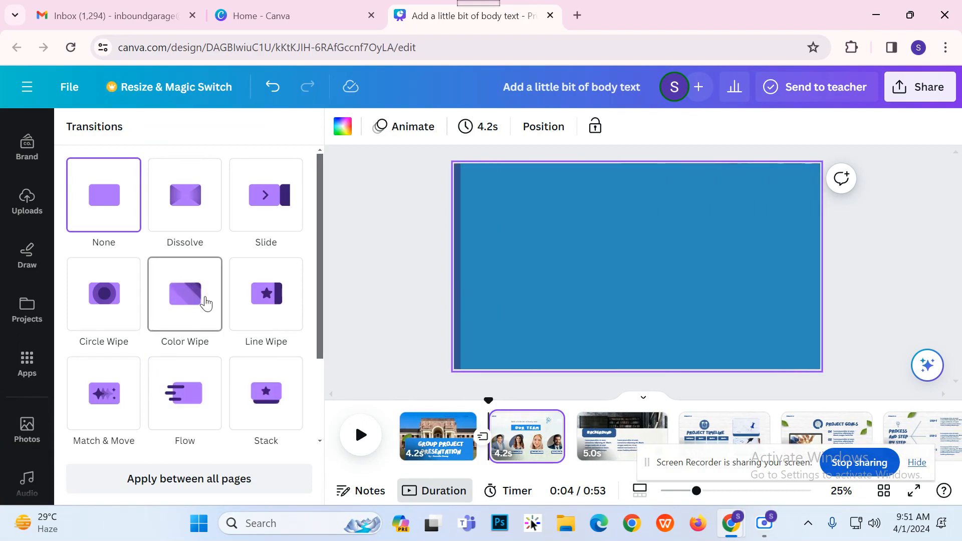
left_click(121, 306)
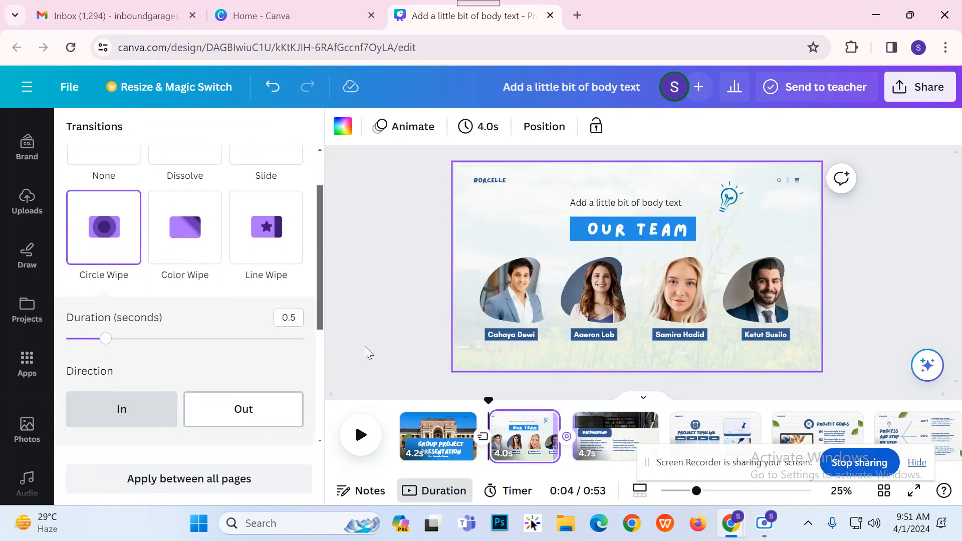
left_click(404, 355)
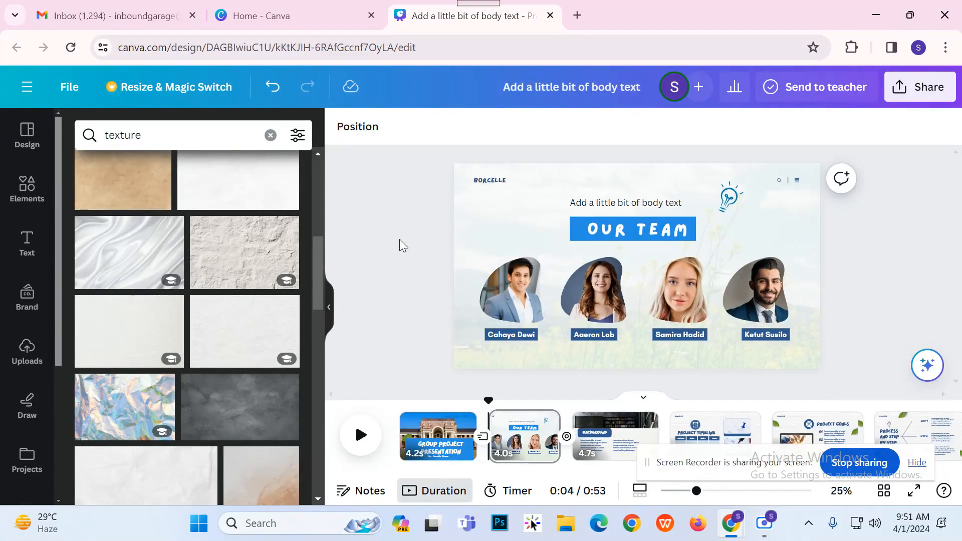
- Preview the presentation repeatedly from the beginning to check how the opening slides and their transitions play
left_click_drag(489, 401, 395, 402)
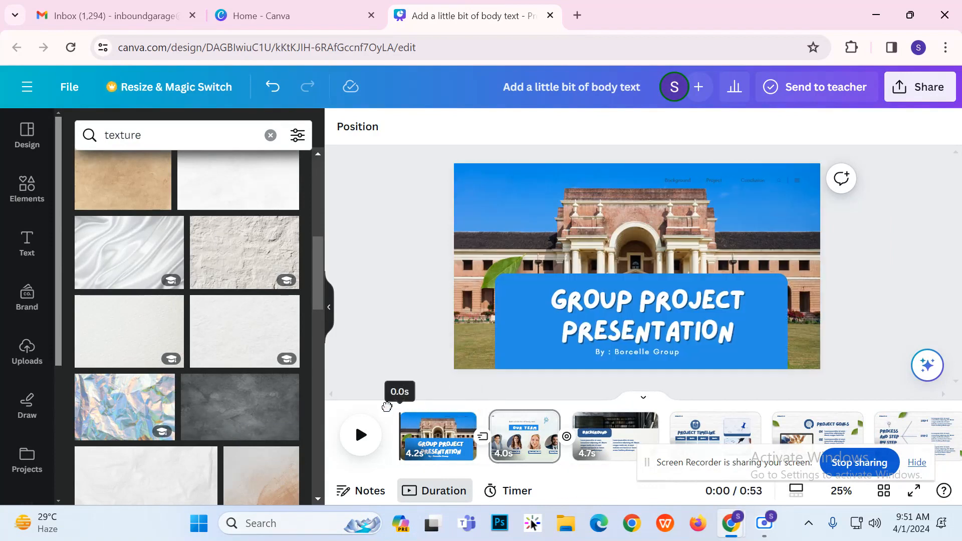
left_click(362, 436)
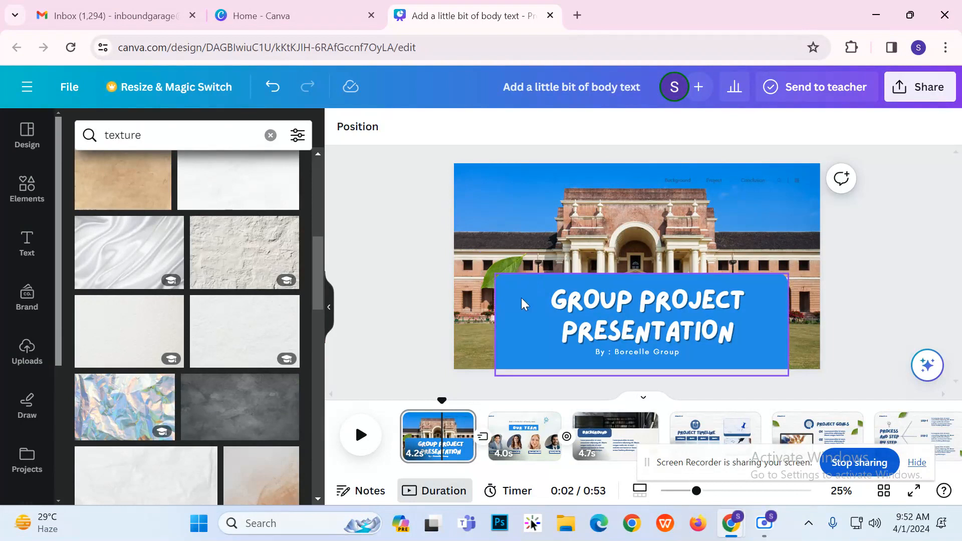
left_click_drag(421, 410, 370, 407)
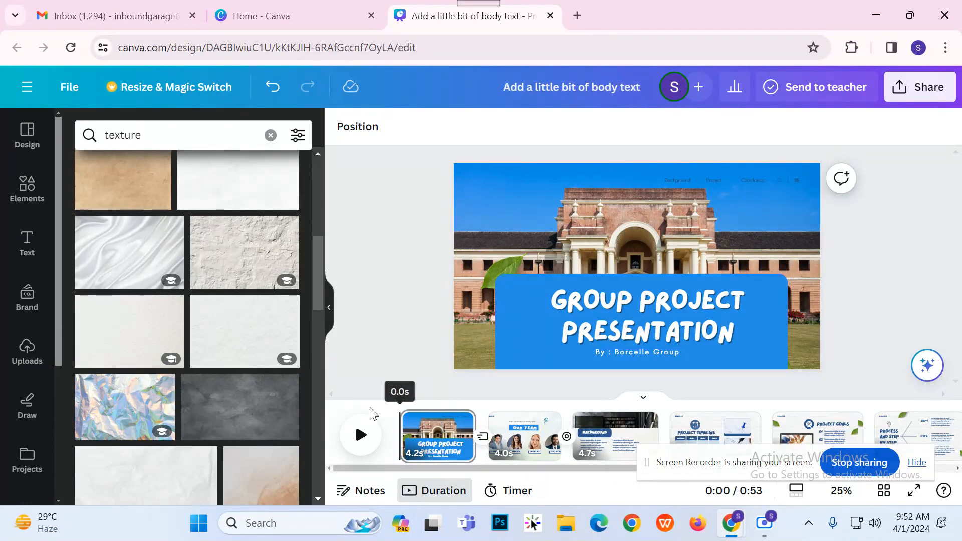
left_click(361, 435)
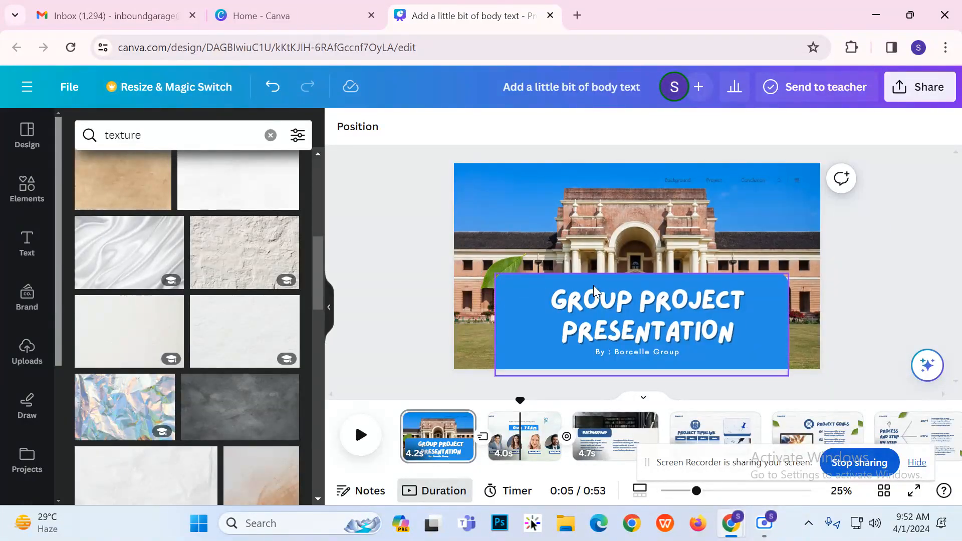
left_click_drag(521, 400, 400, 396)
left_click(361, 435)
left_click_drag(513, 404, 399, 393)
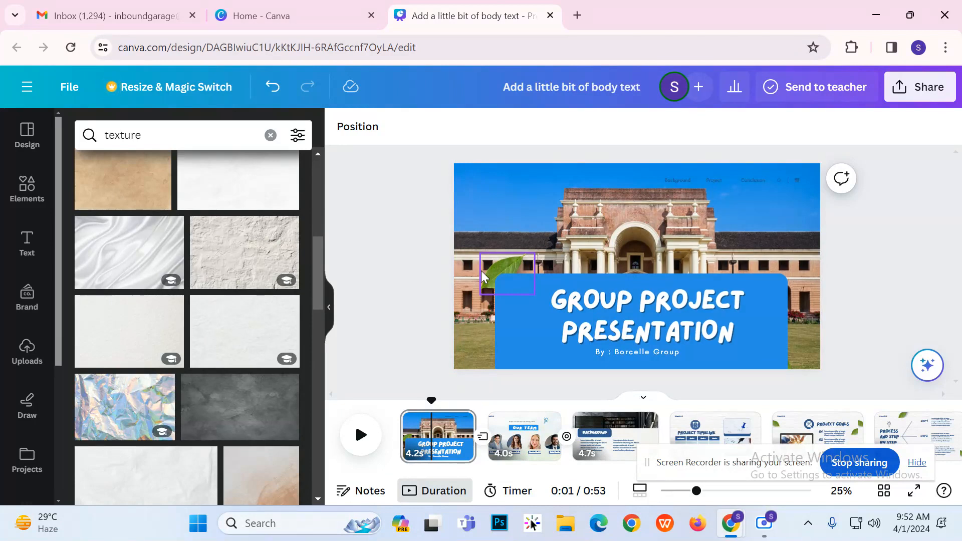
- Rename the design to "PowerPoint presentation", accepting the spelling correction for "PowerPoint"
left_click(609, 88)
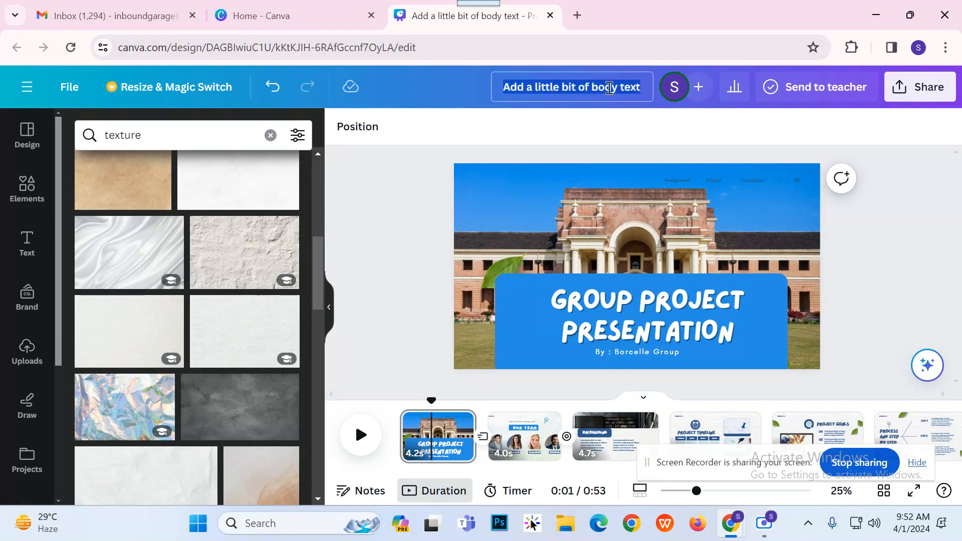
type("Pow")
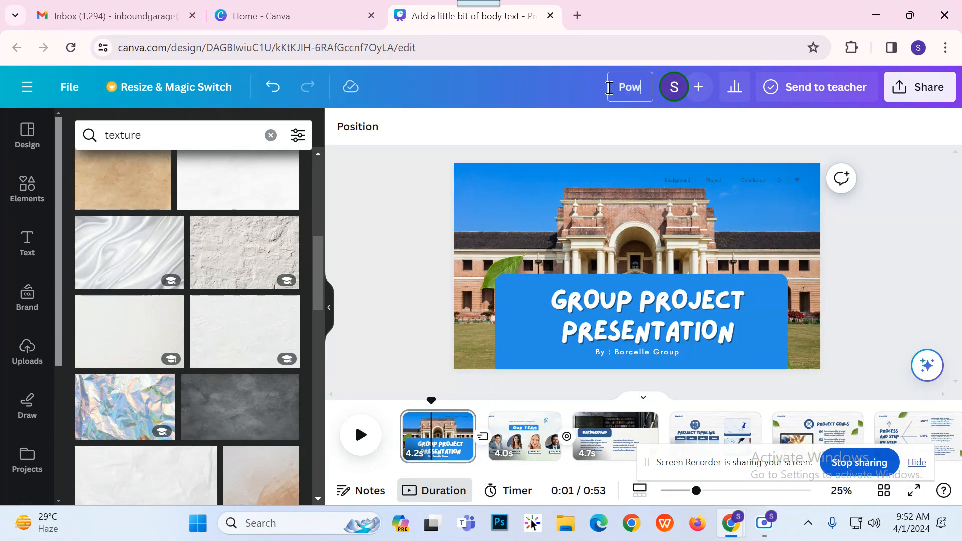
type("erpoint")
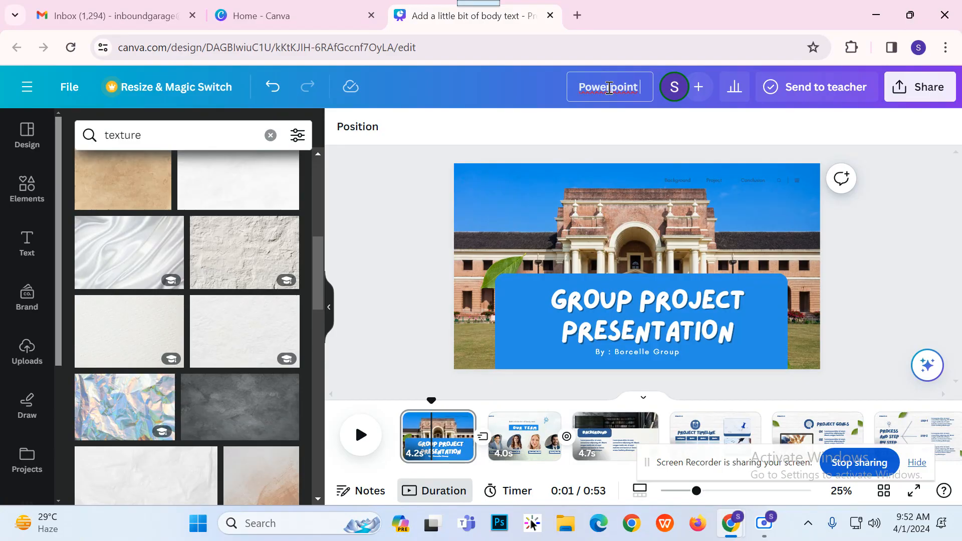
type(" presentation")
scroll(480, 269, "up", 1)
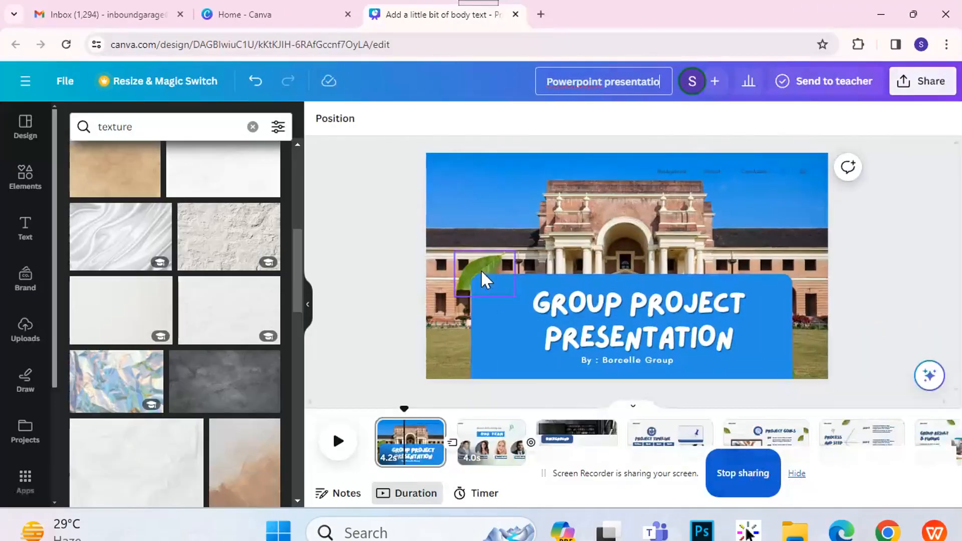
scroll(481, 271, "down", 1)
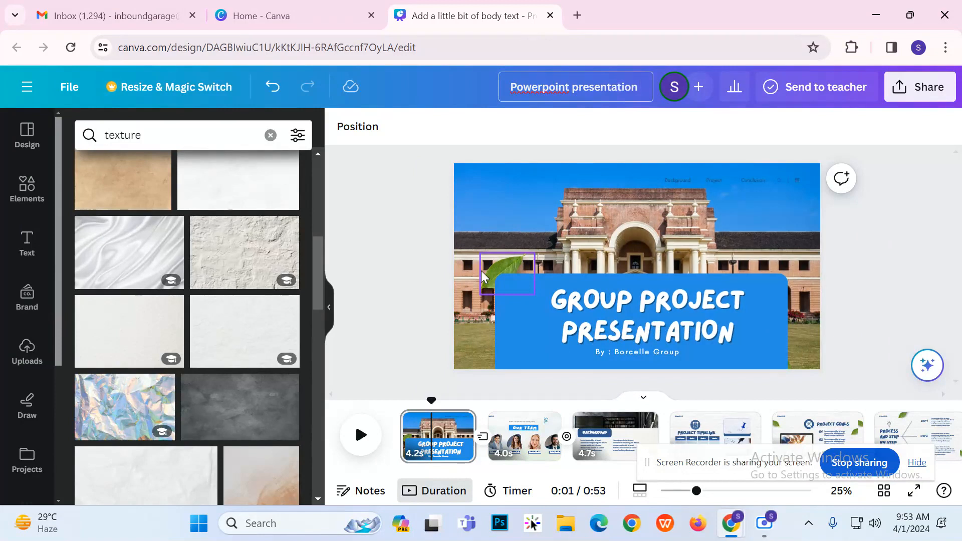
right_click(536, 86)
left_click(554, 104)
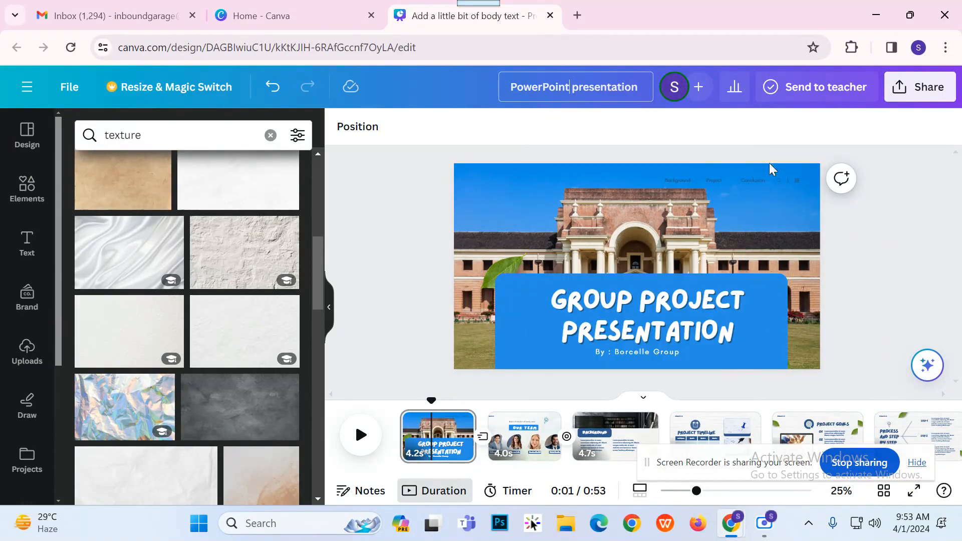
left_click(876, 226)
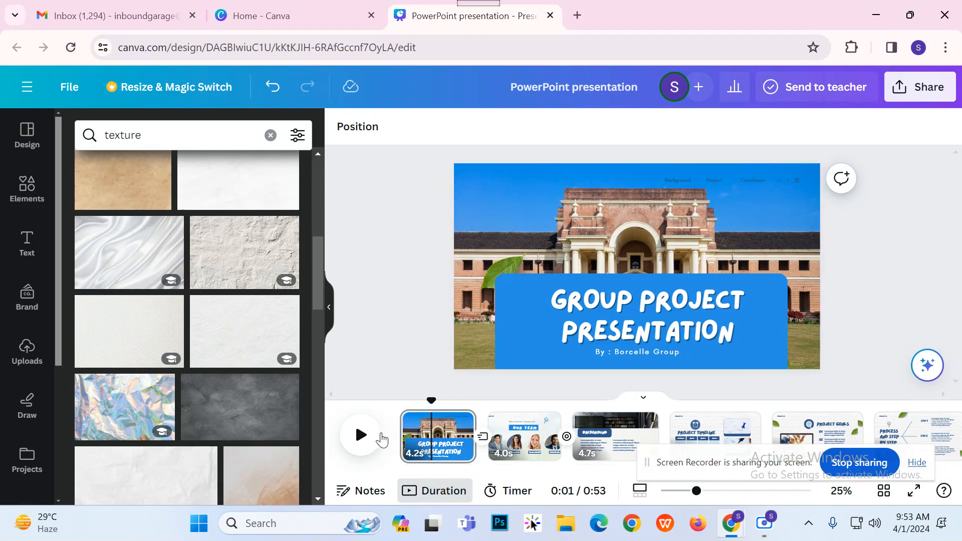
- Return the playhead to the start and set up a download of the presentation with PPTX as the file type
left_click_drag(430, 404, 400, 401)
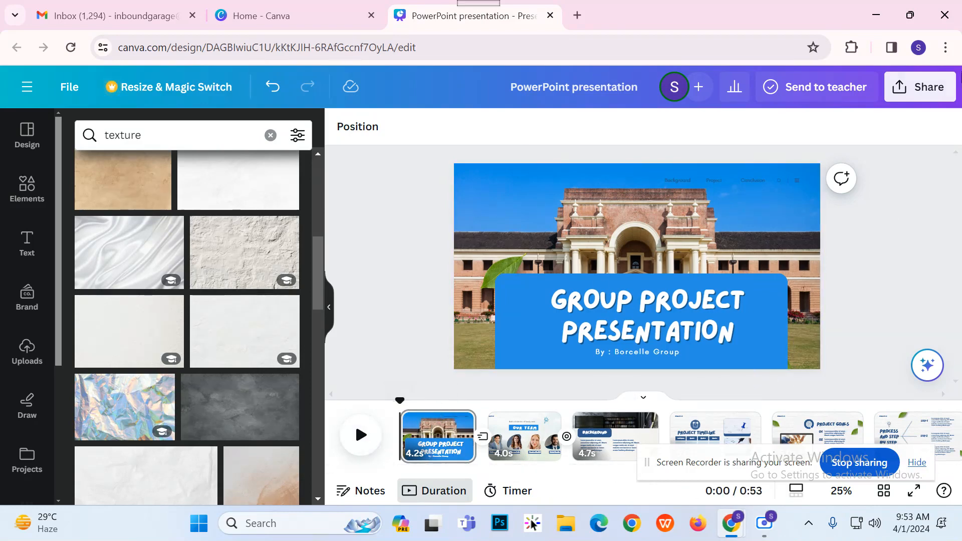
left_click(931, 92)
scroll(762, 331, "down", 3)
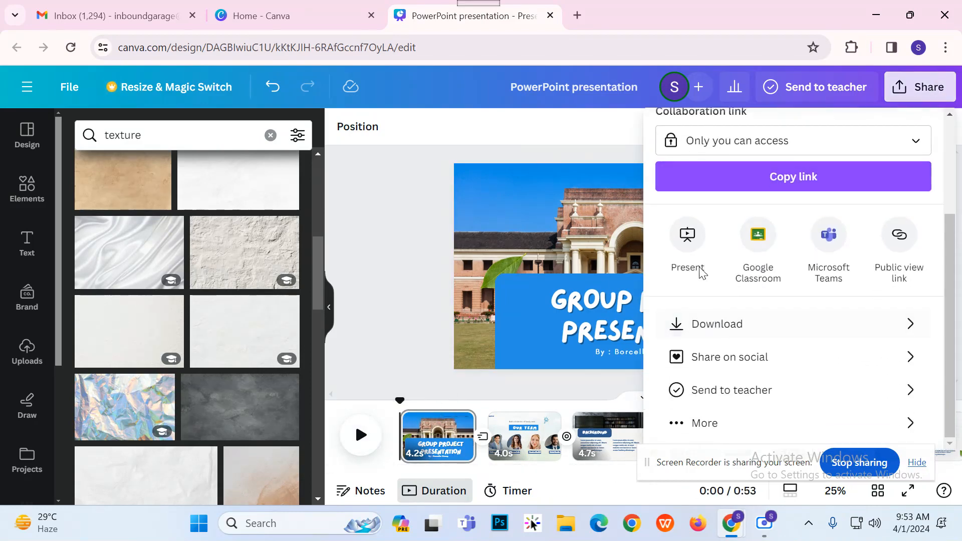
left_click(726, 335)
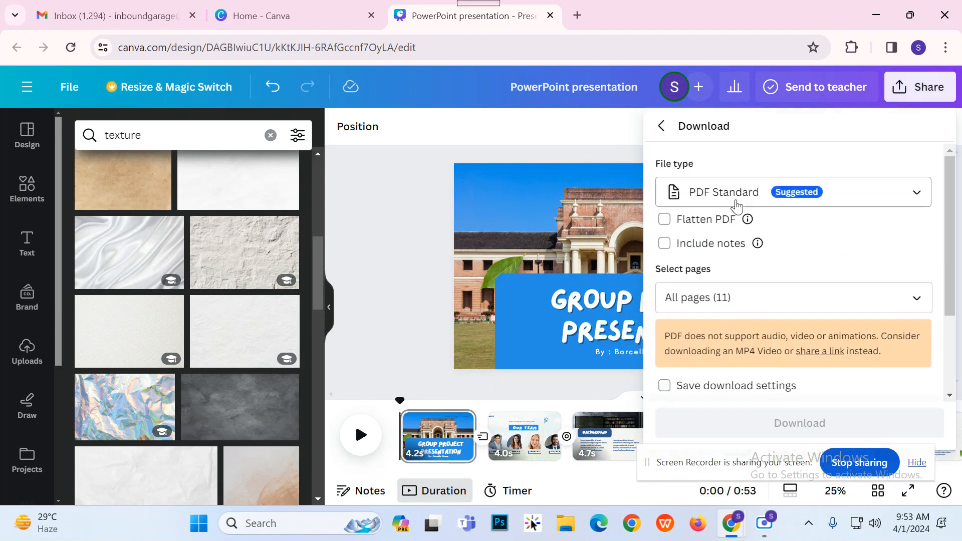
left_click(735, 203)
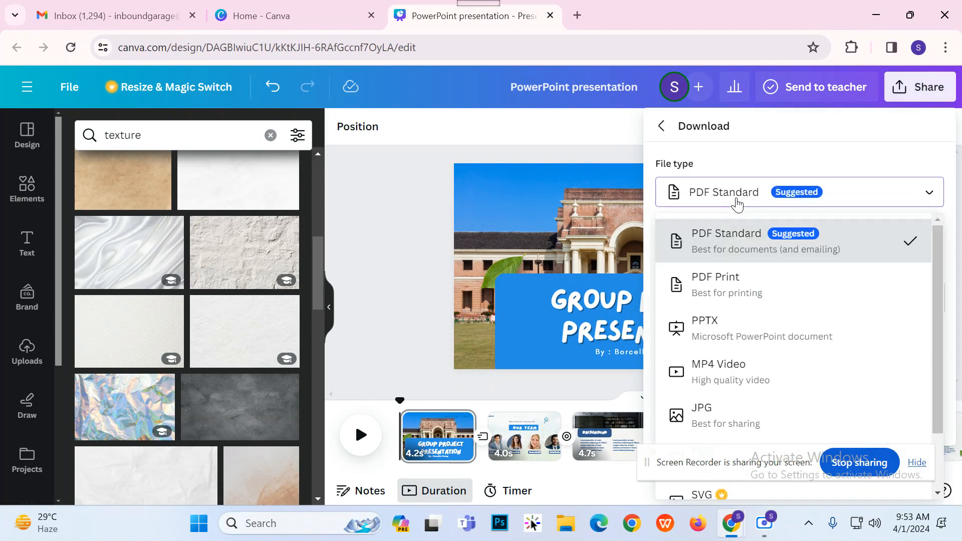
left_click(725, 344)
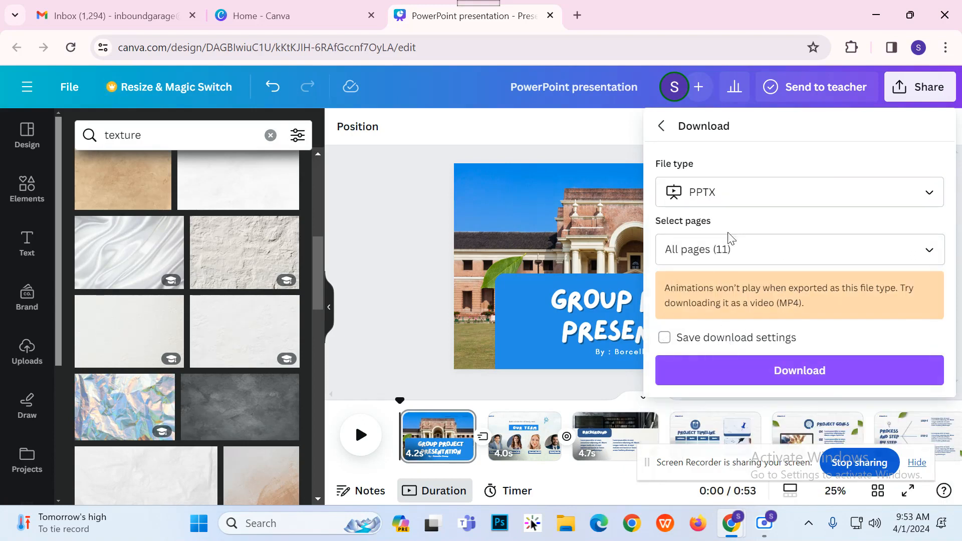
- Limit the download to pages 1–3 by clearing the all-pages selection and choosing only those three pages
left_click(782, 249)
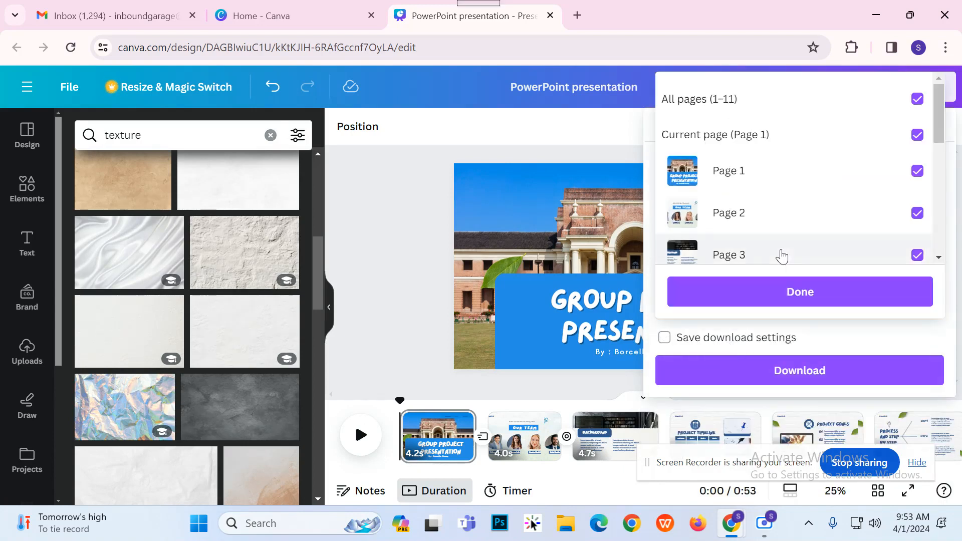
left_click(918, 100)
left_click(917, 135)
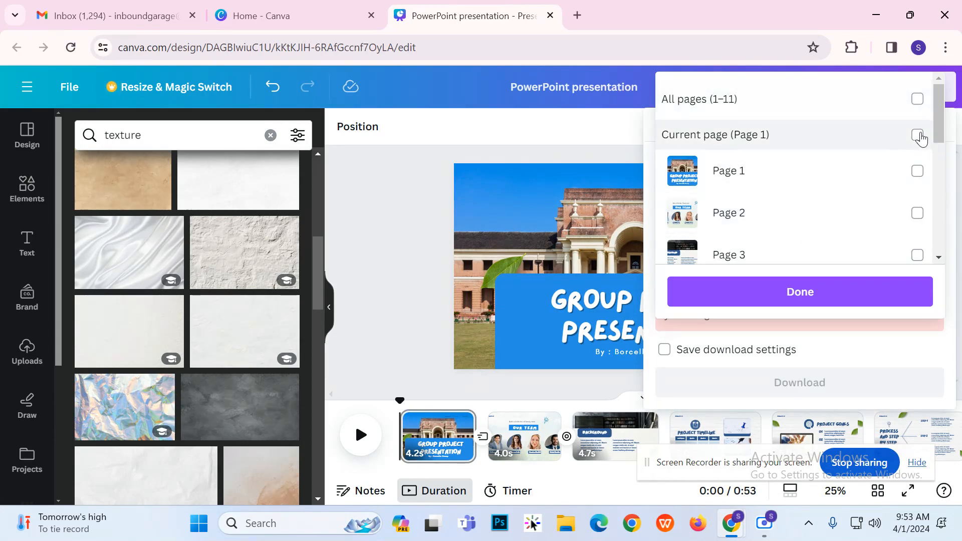
left_click(919, 165)
left_click(921, 135)
left_click(919, 171)
left_click(919, 170)
left_click(917, 213)
scroll(913, 196, "down", 2)
left_click(919, 180)
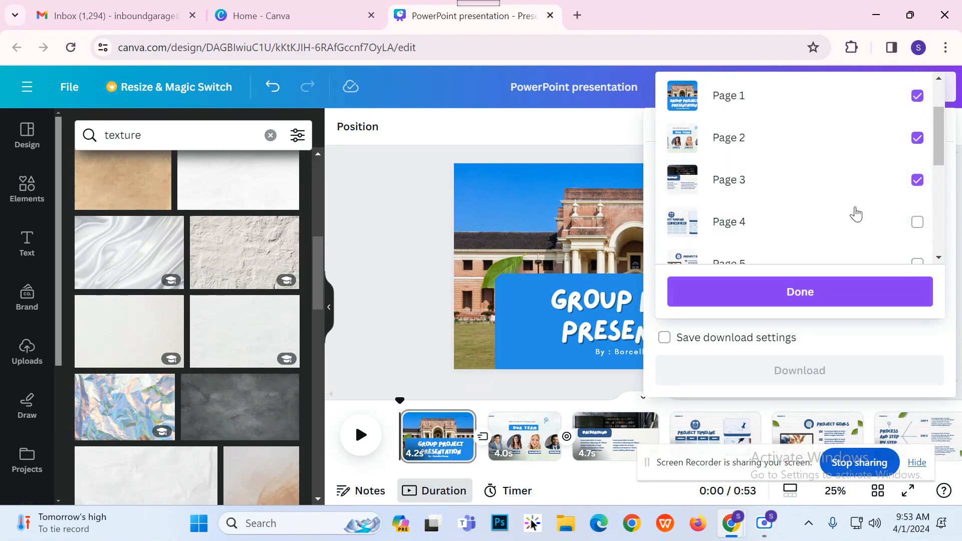
left_click(850, 292)
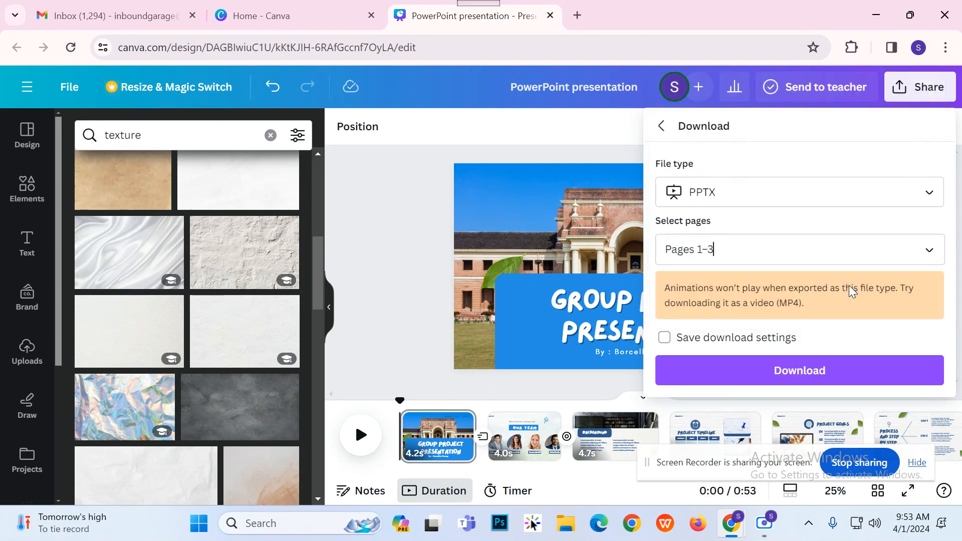
- Download the selected pages as PPTX and open the downloaded PowerPoint presentation file
left_click(807, 373)
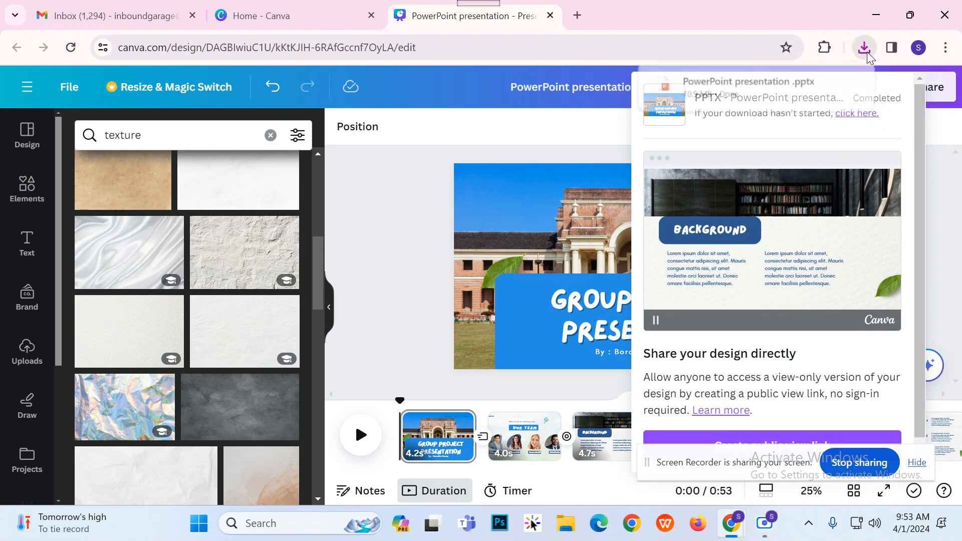
left_click(865, 47)
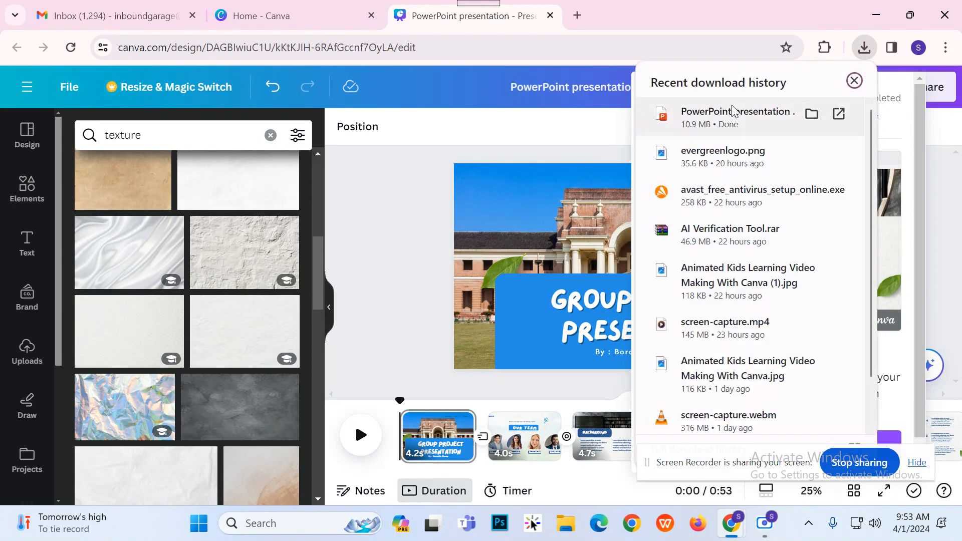
left_click(746, 118)
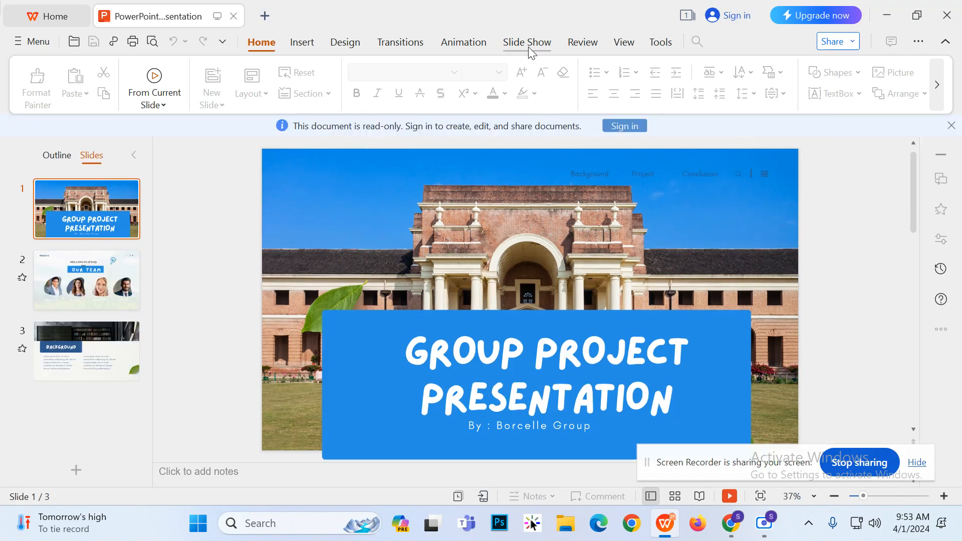
- Play the exported file's slide show from the beginning through to the Background slide, and exit the show
left_click(528, 43)
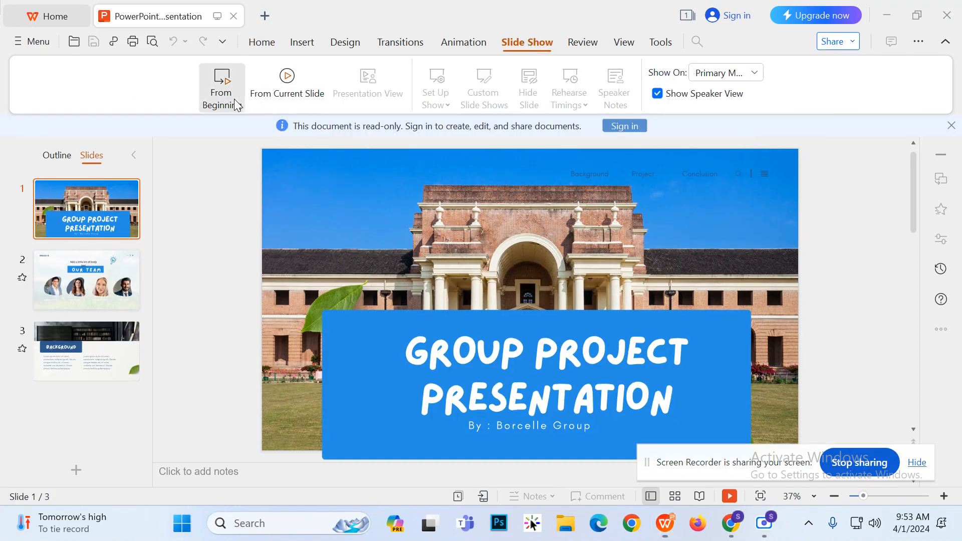
left_click(234, 98)
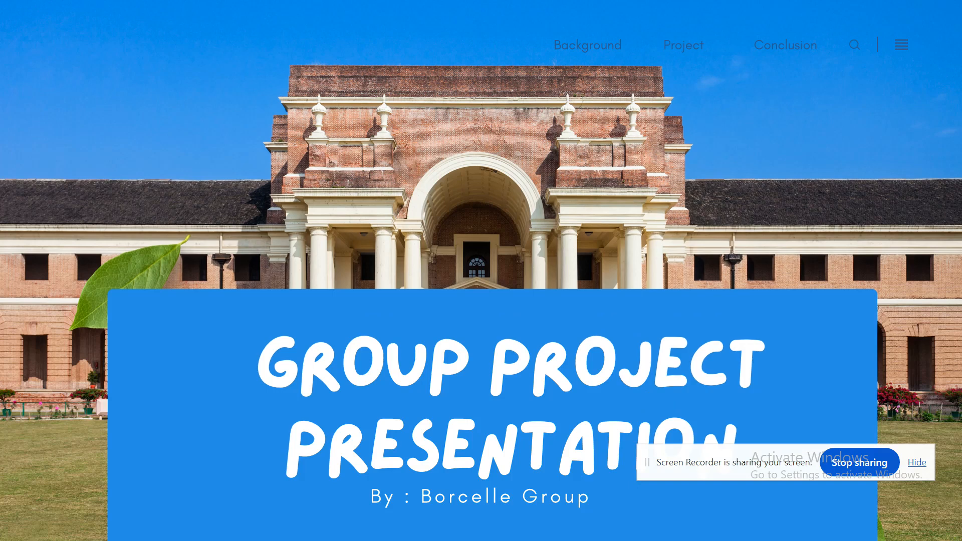
key("Right")
key("Right")
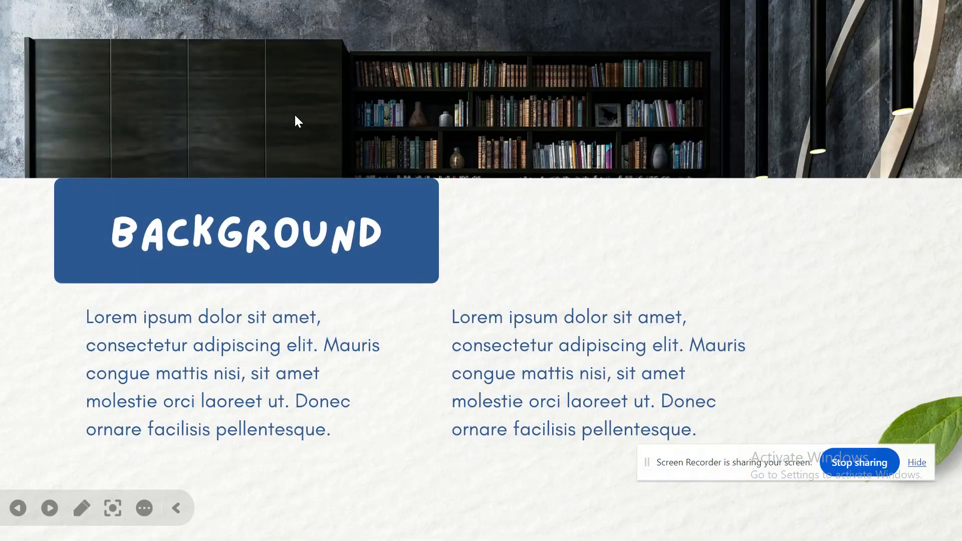
key("Escape")
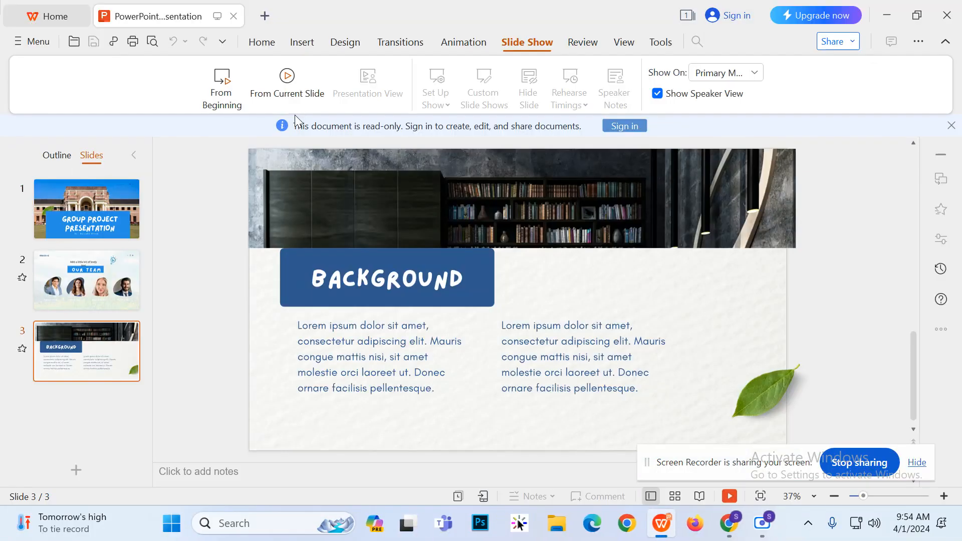
- Switch back to Canva and preview the presentation from the first slide through the Project Timeline slide
left_click(889, 26)
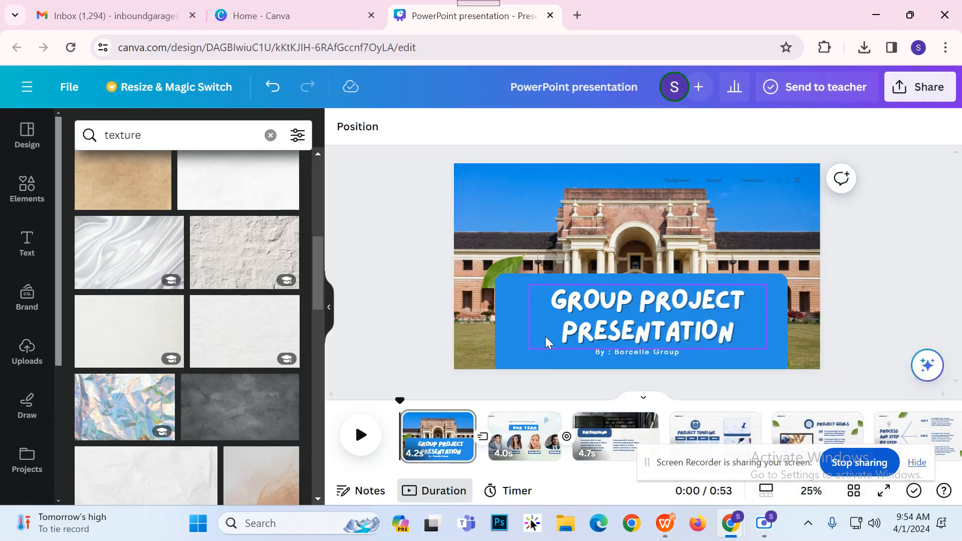
left_click_drag(817, 466, 810, 477)
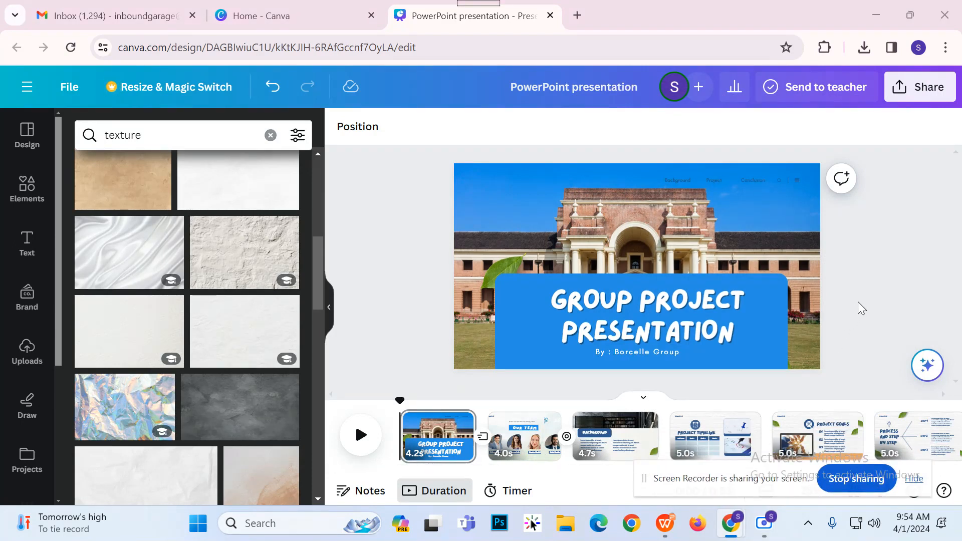
left_click(362, 435)
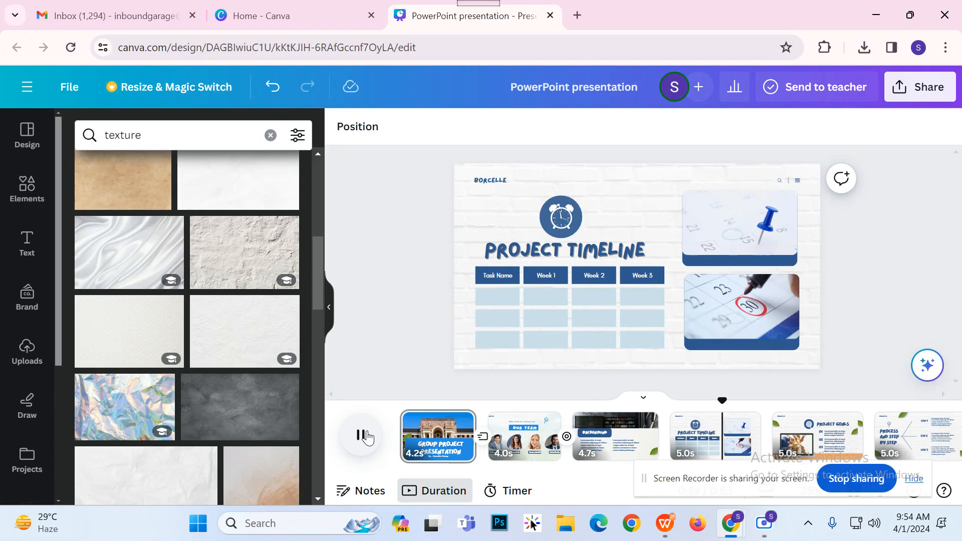
left_click(362, 435)
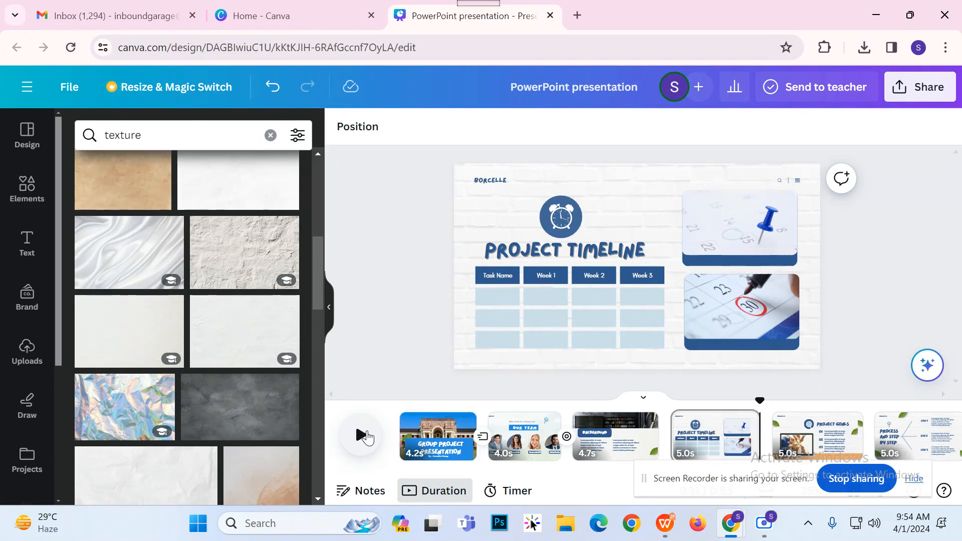